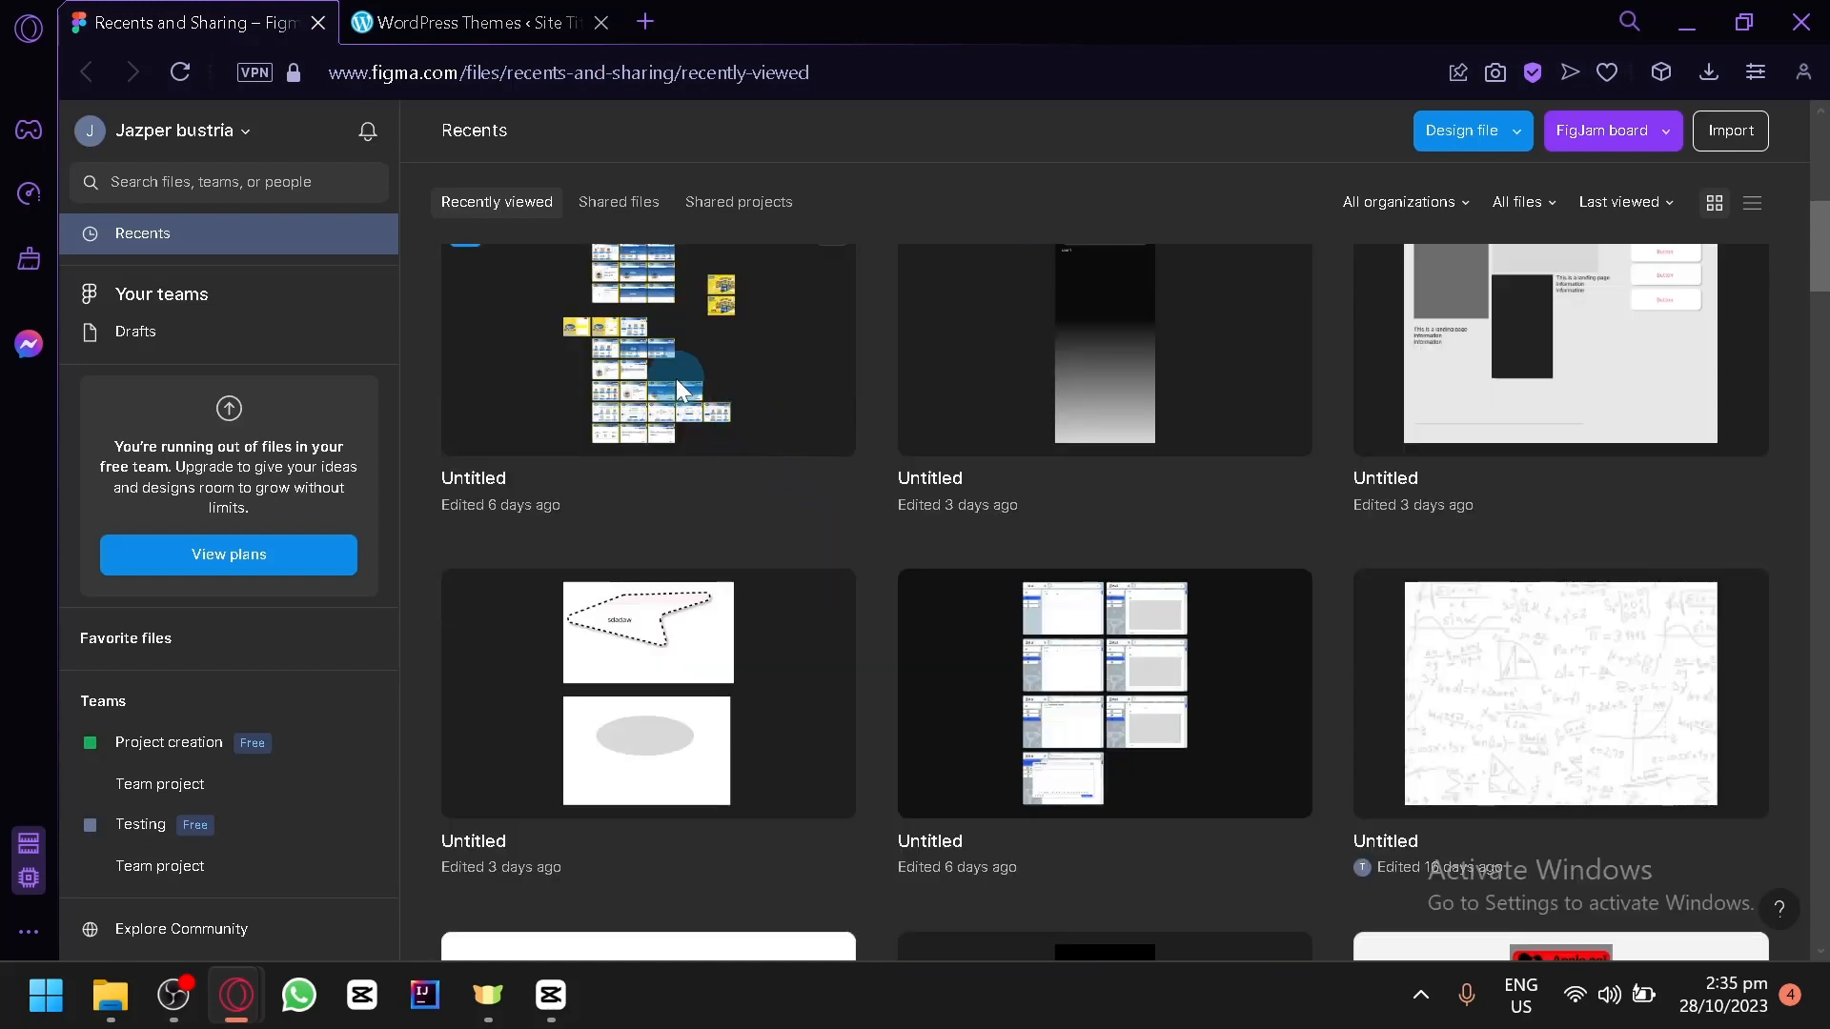
Open the recent Untitled design file containing the yellow and blue page frames and view its Design promo(Black) frame
left_click(732, 342)
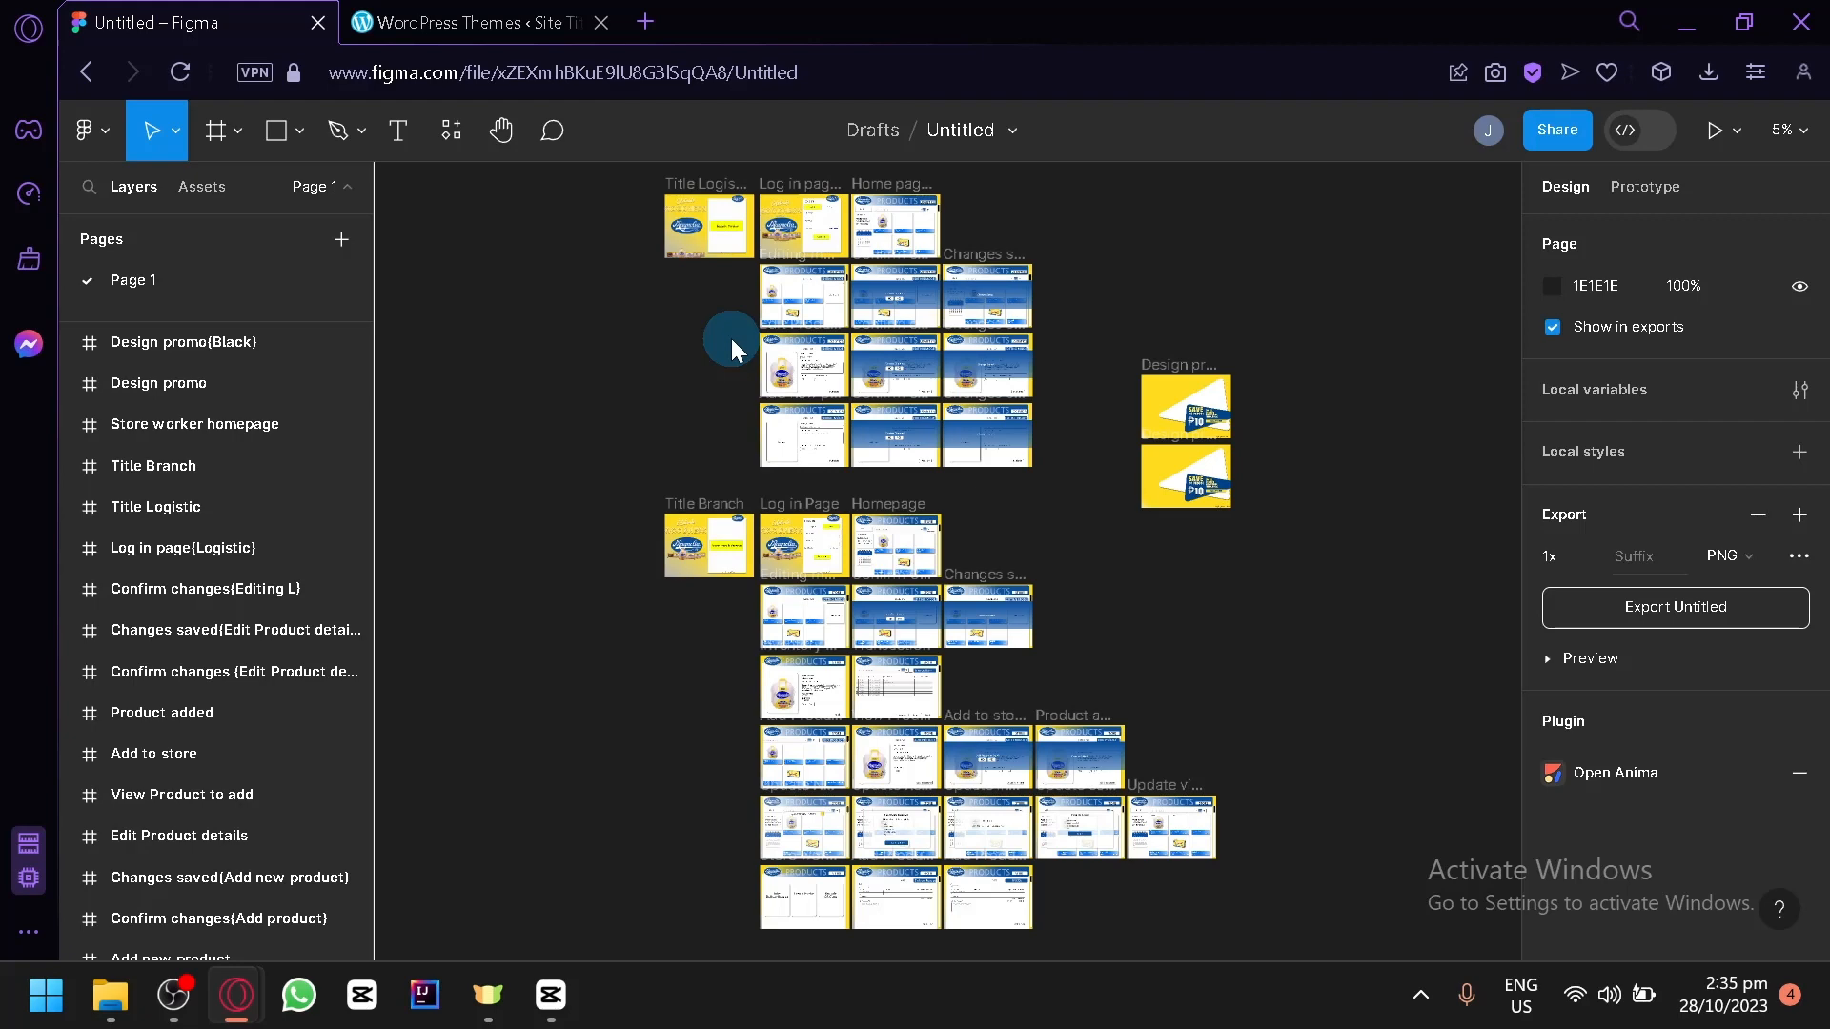
scroll(1225, 621, "up", 8)
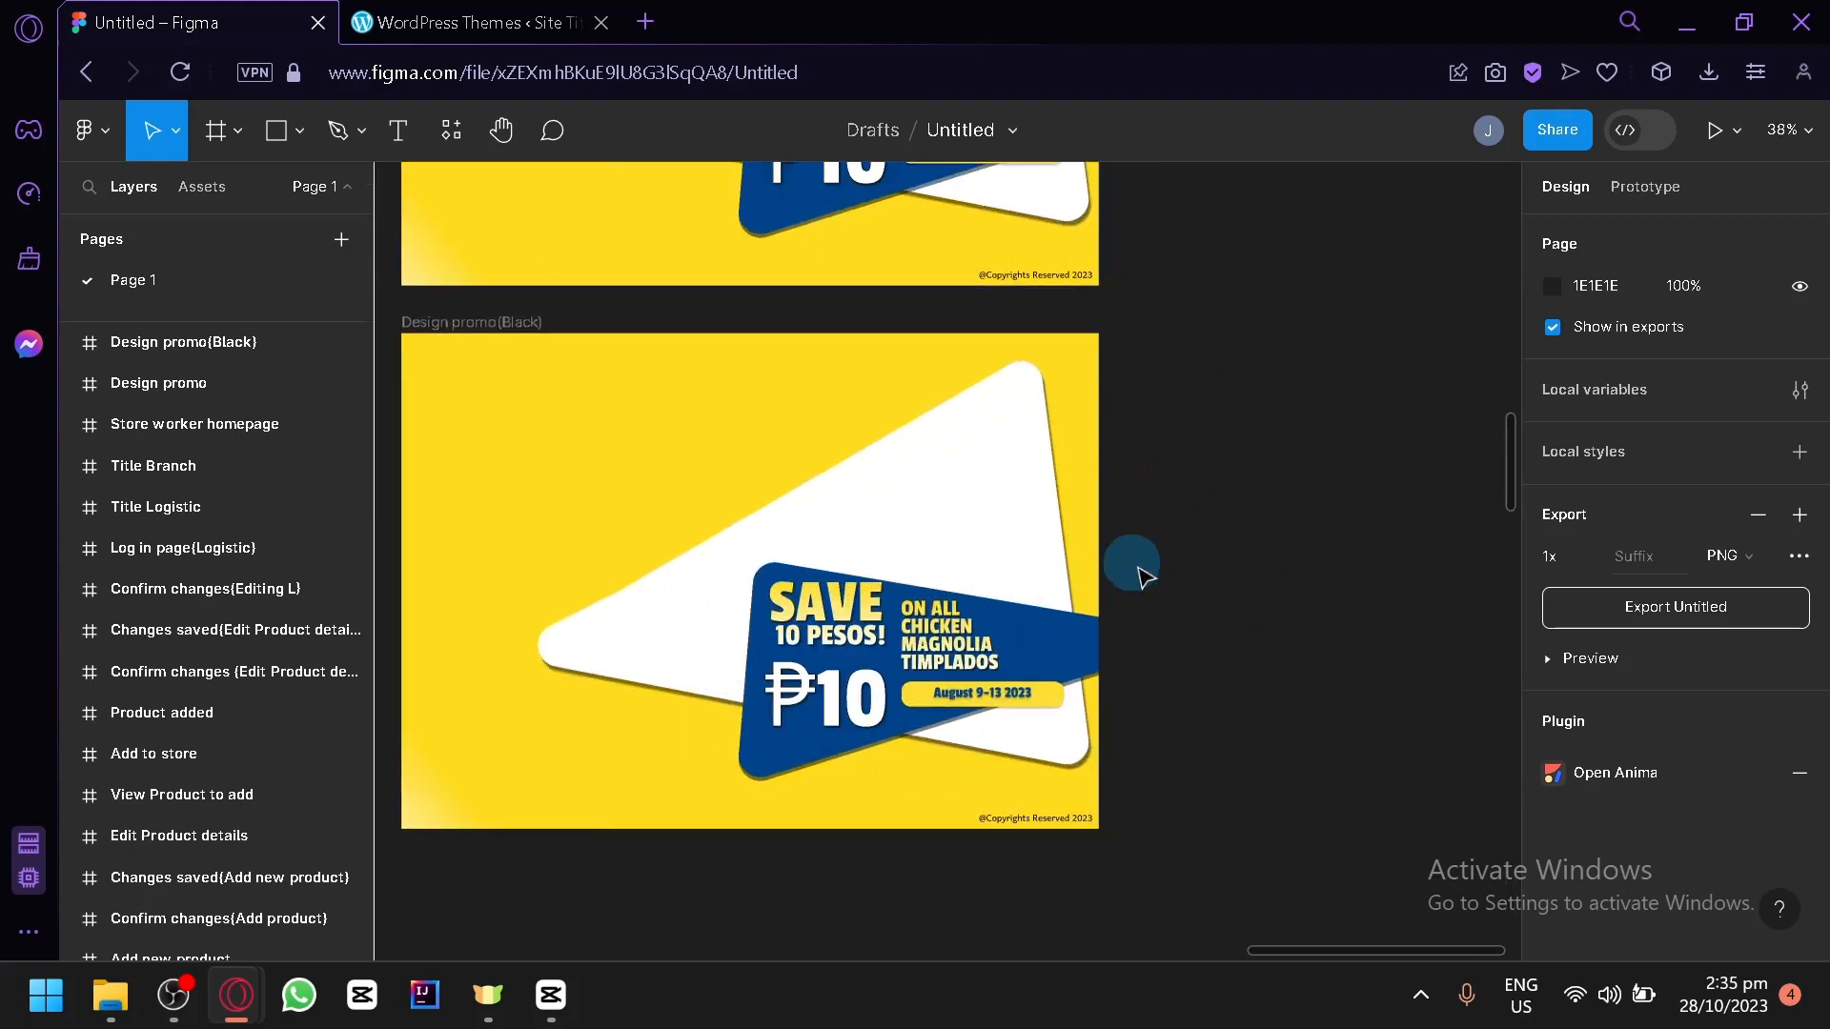
left_click_drag(1184, 574, 1394, 569)
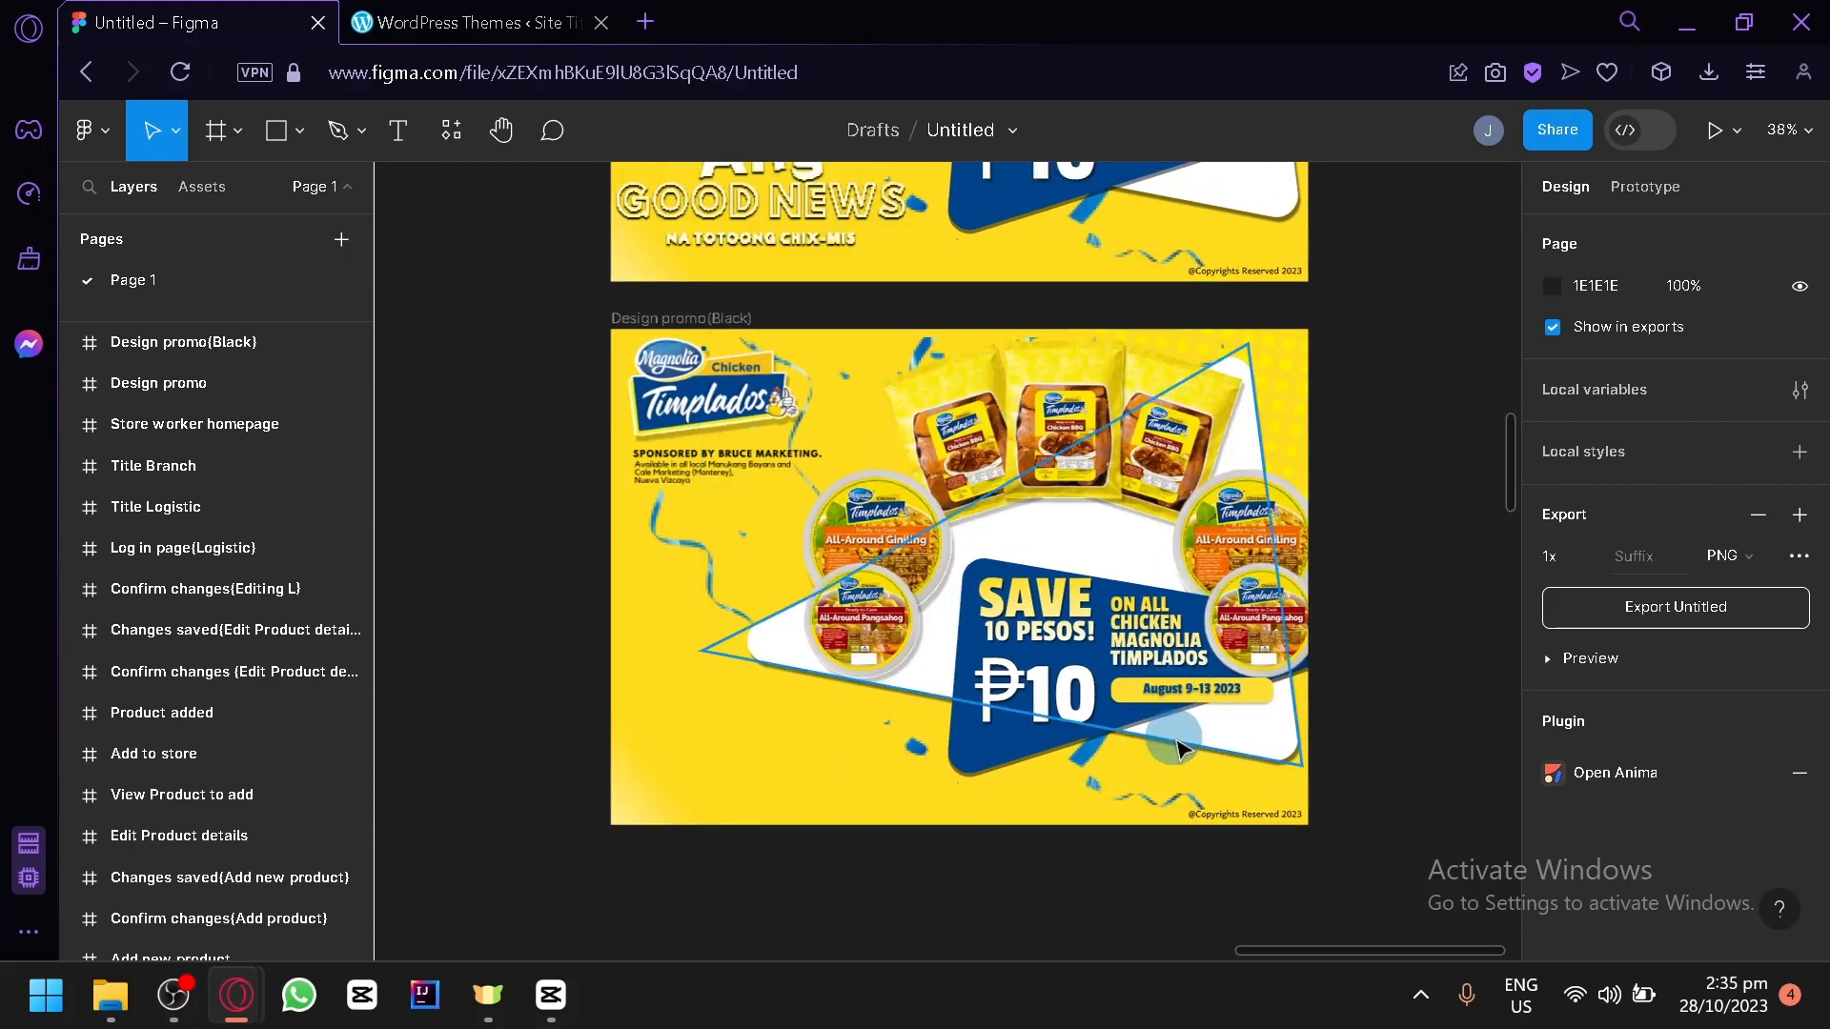
scroll(1143, 719, "up", 1)
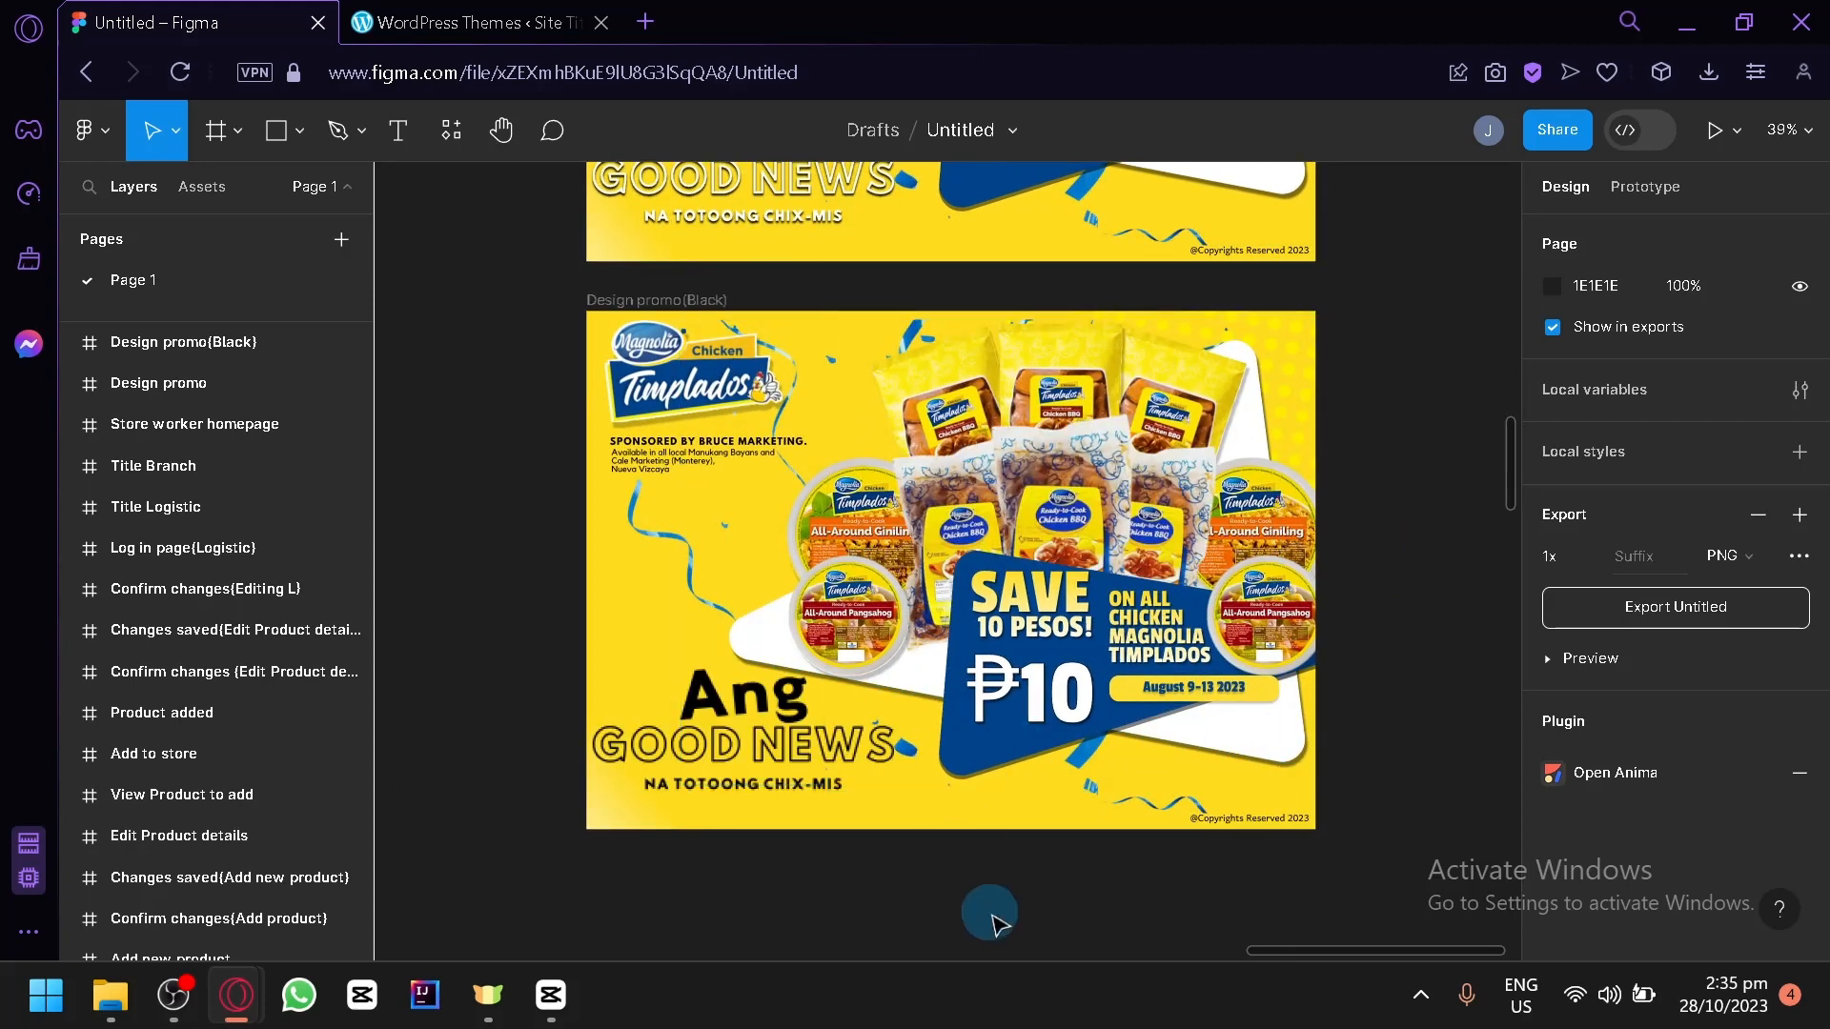
Search the plugins for "yotako" and open the details of the Figma to WordPress plugin
left_click(453, 130)
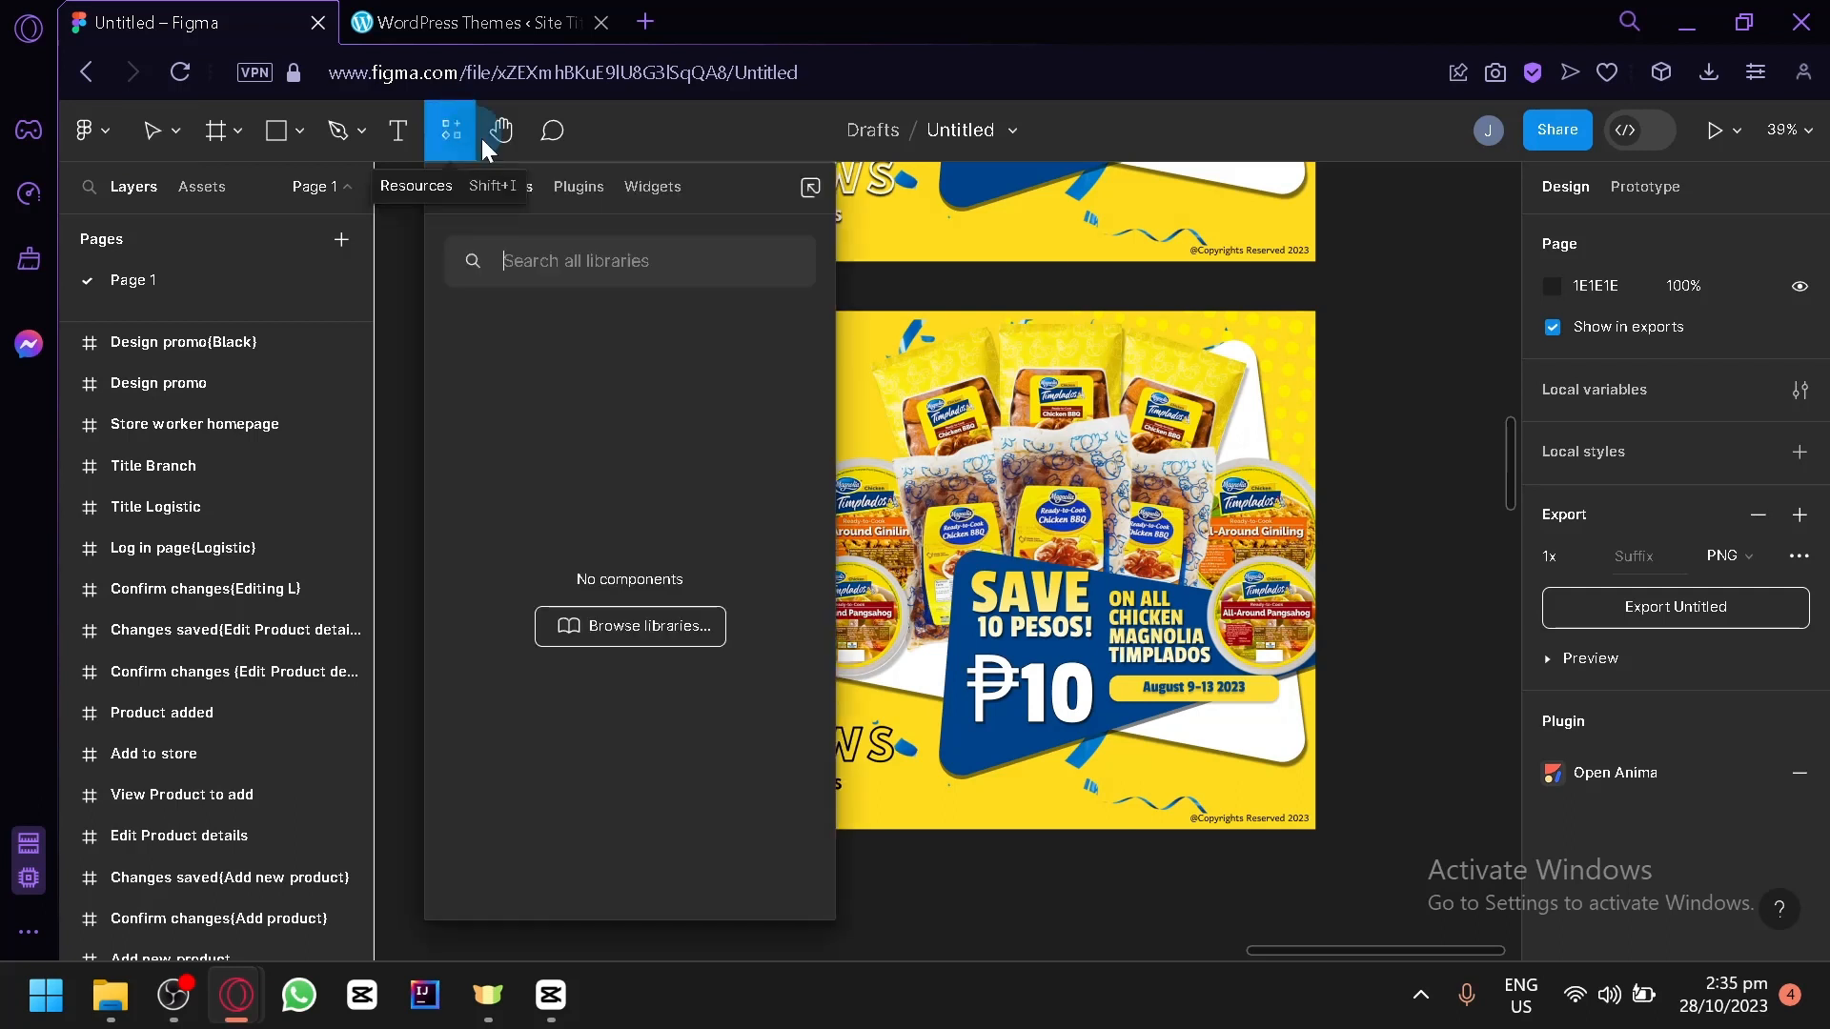
left_click(578, 196)
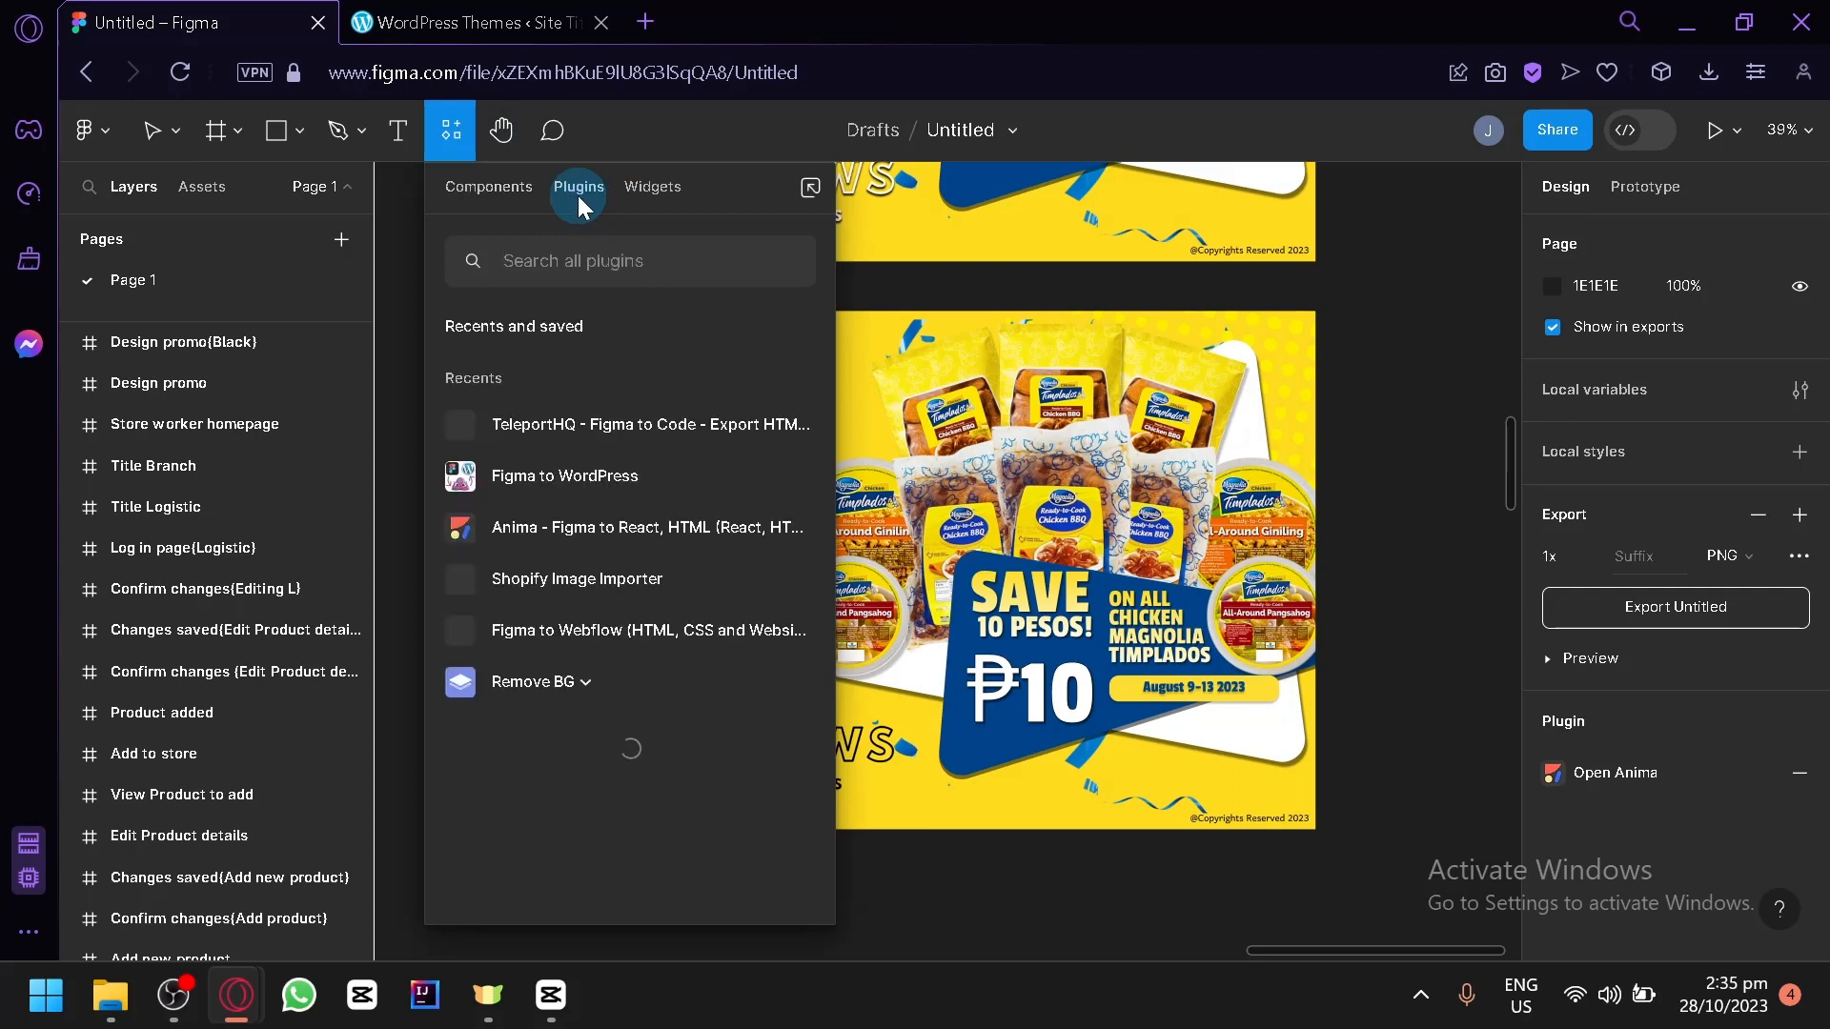
left_click(559, 257)
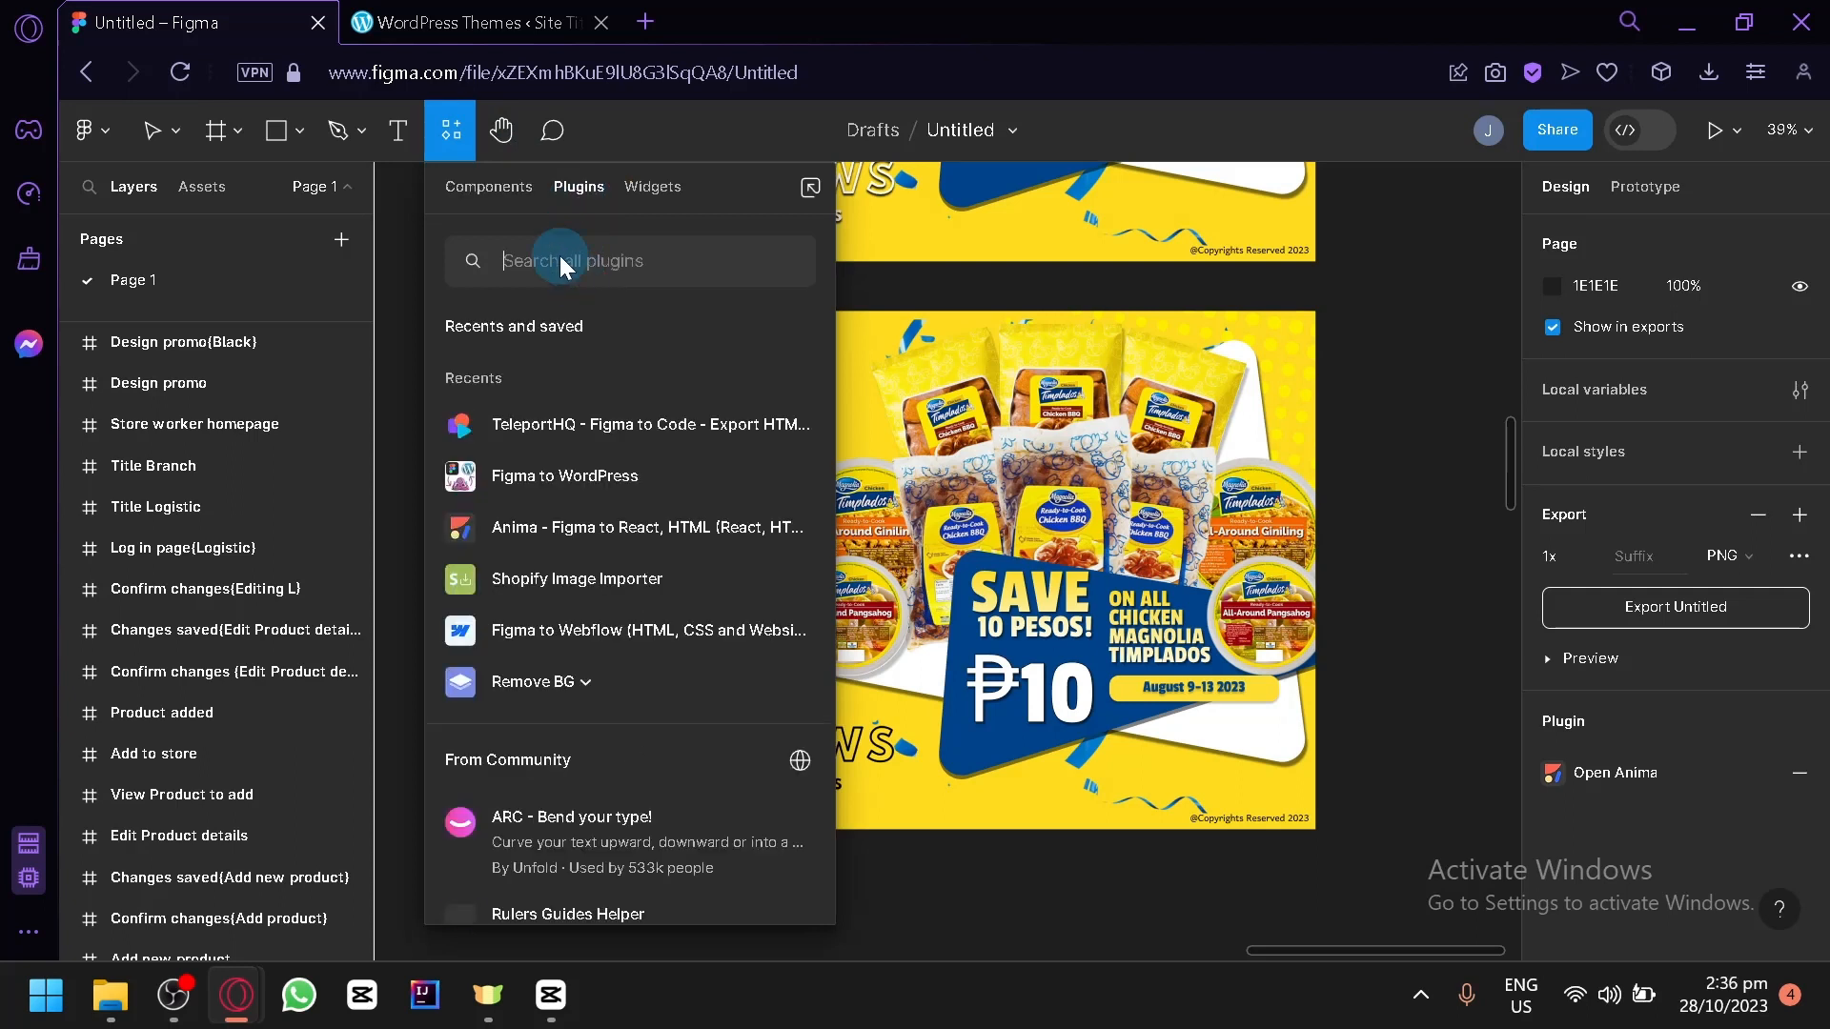
type("yotako")
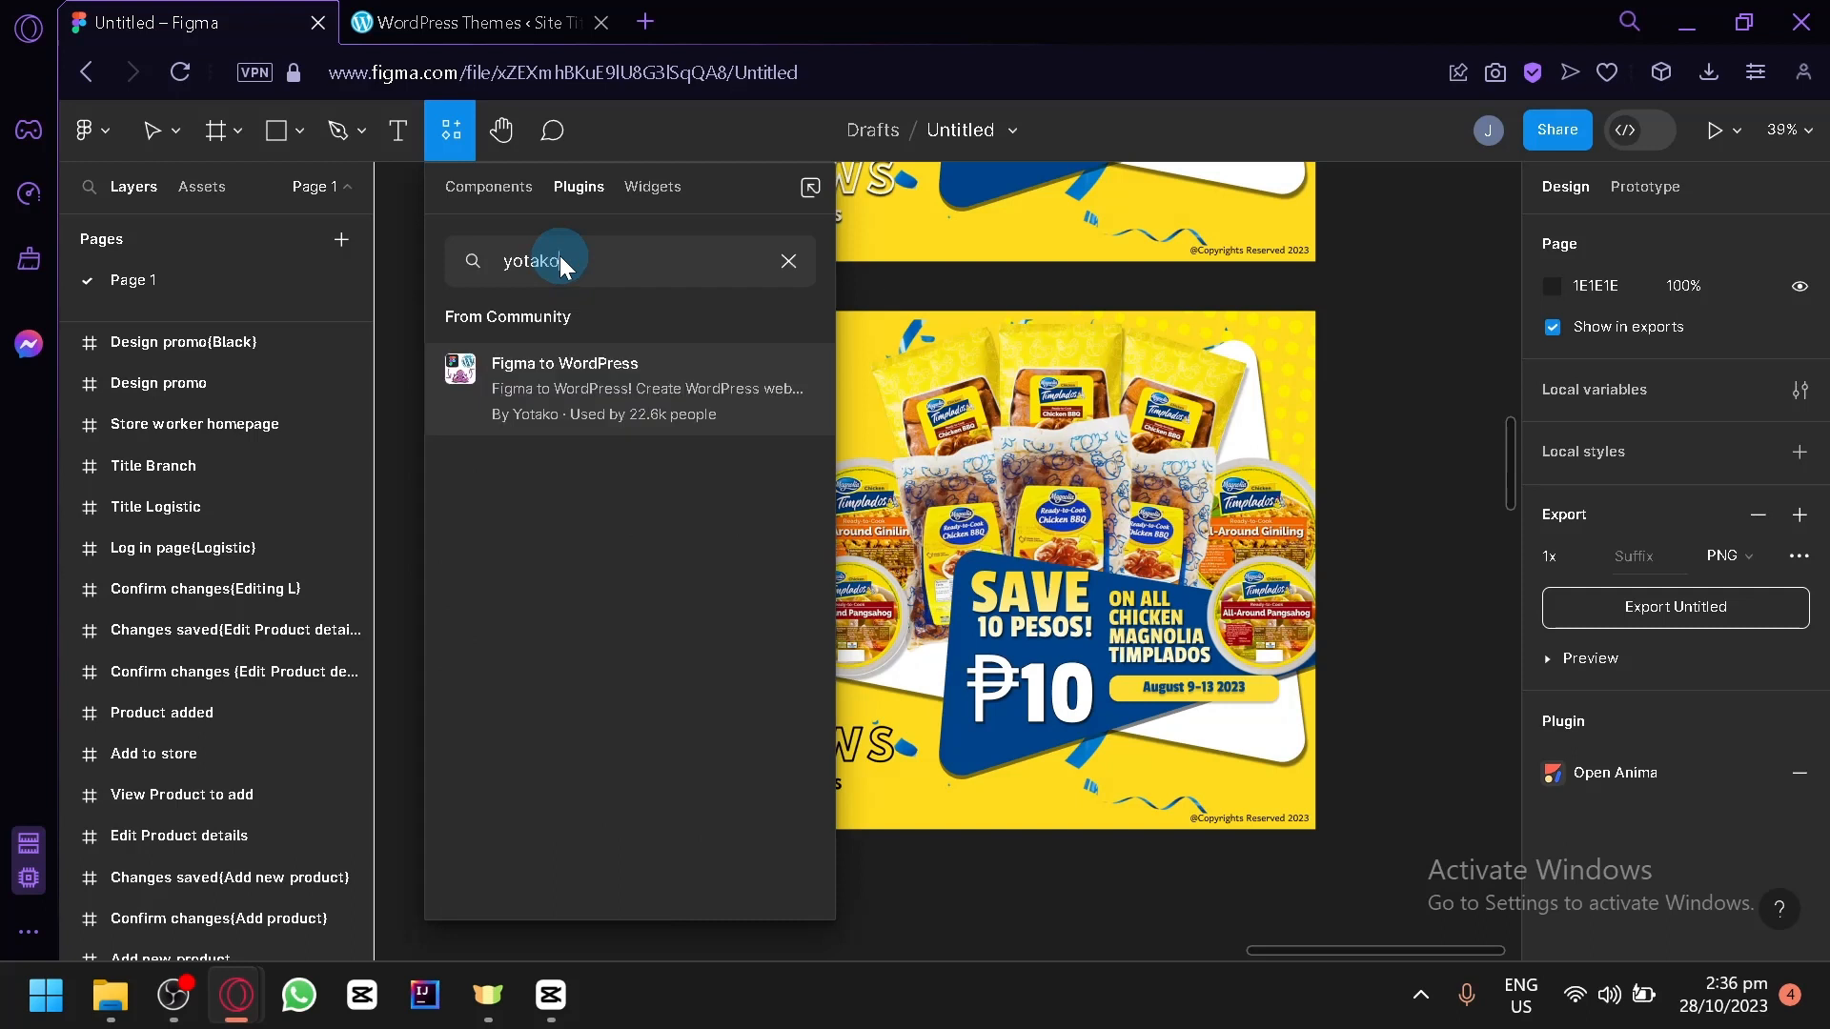
left_click(590, 417)
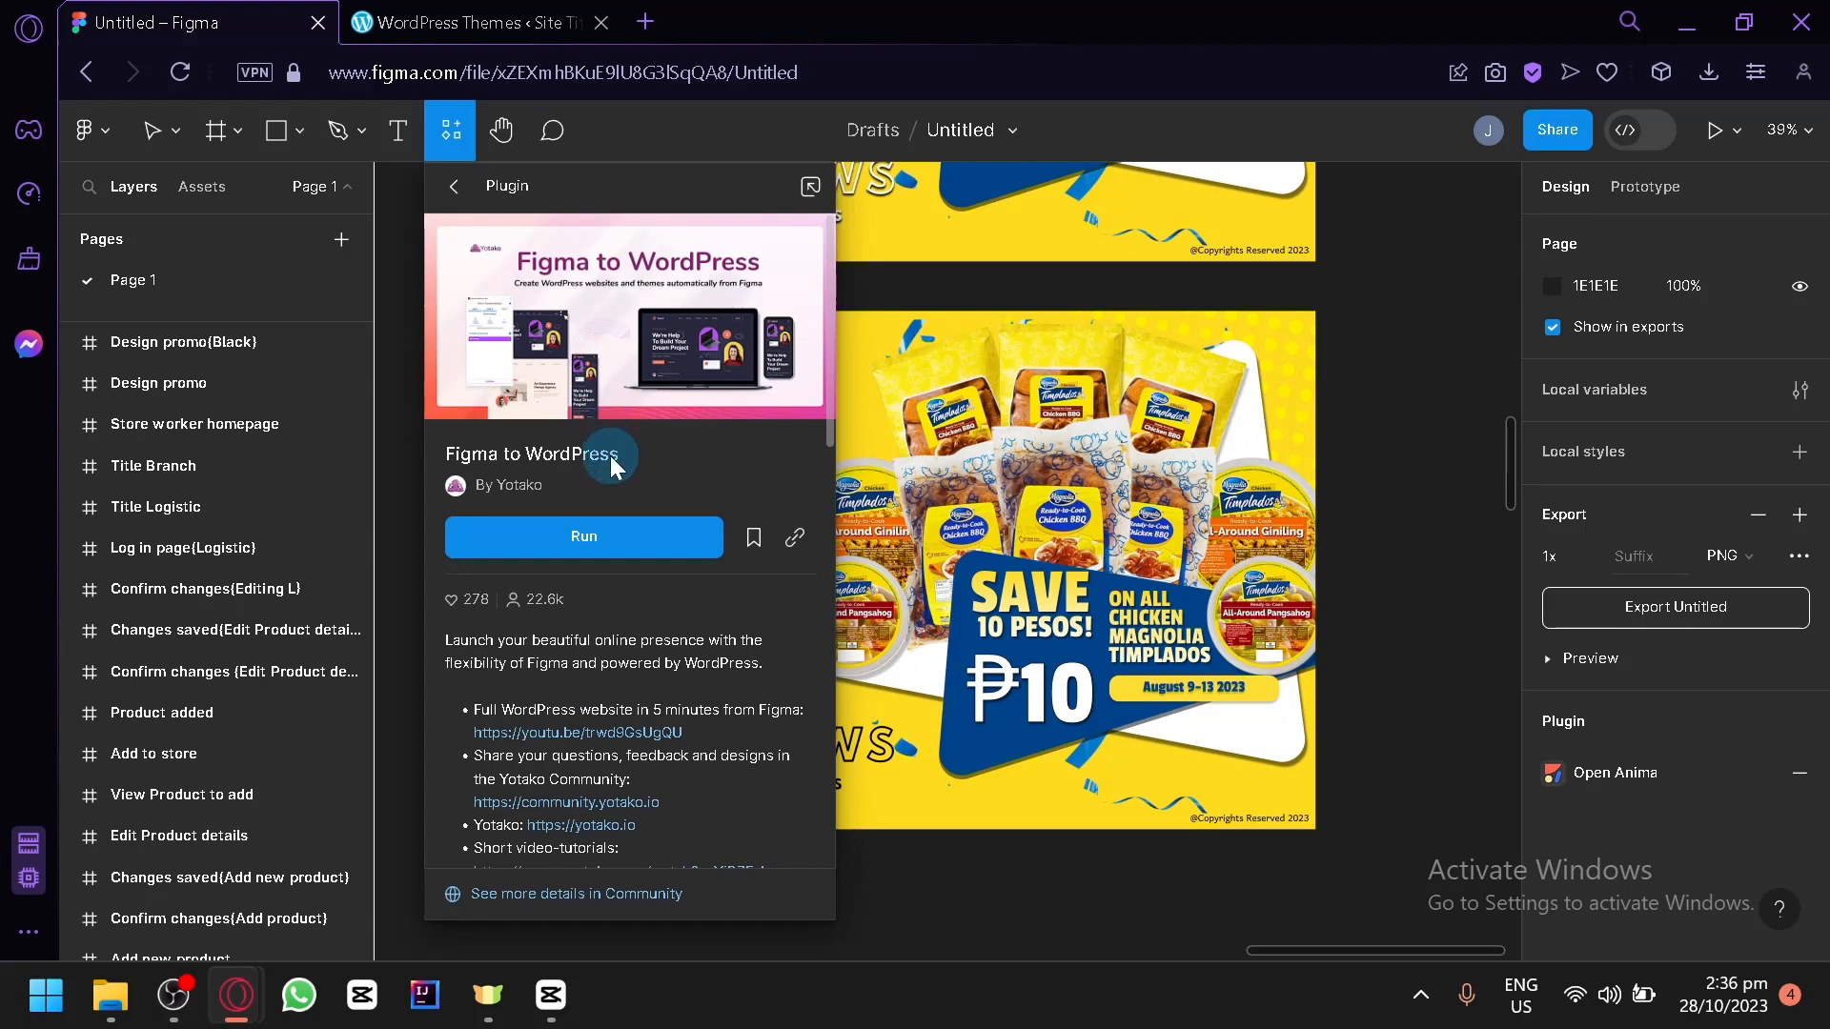
Review the Figma to WordPress plugin description and run the plugin
scroll(610, 455, "down", 6)
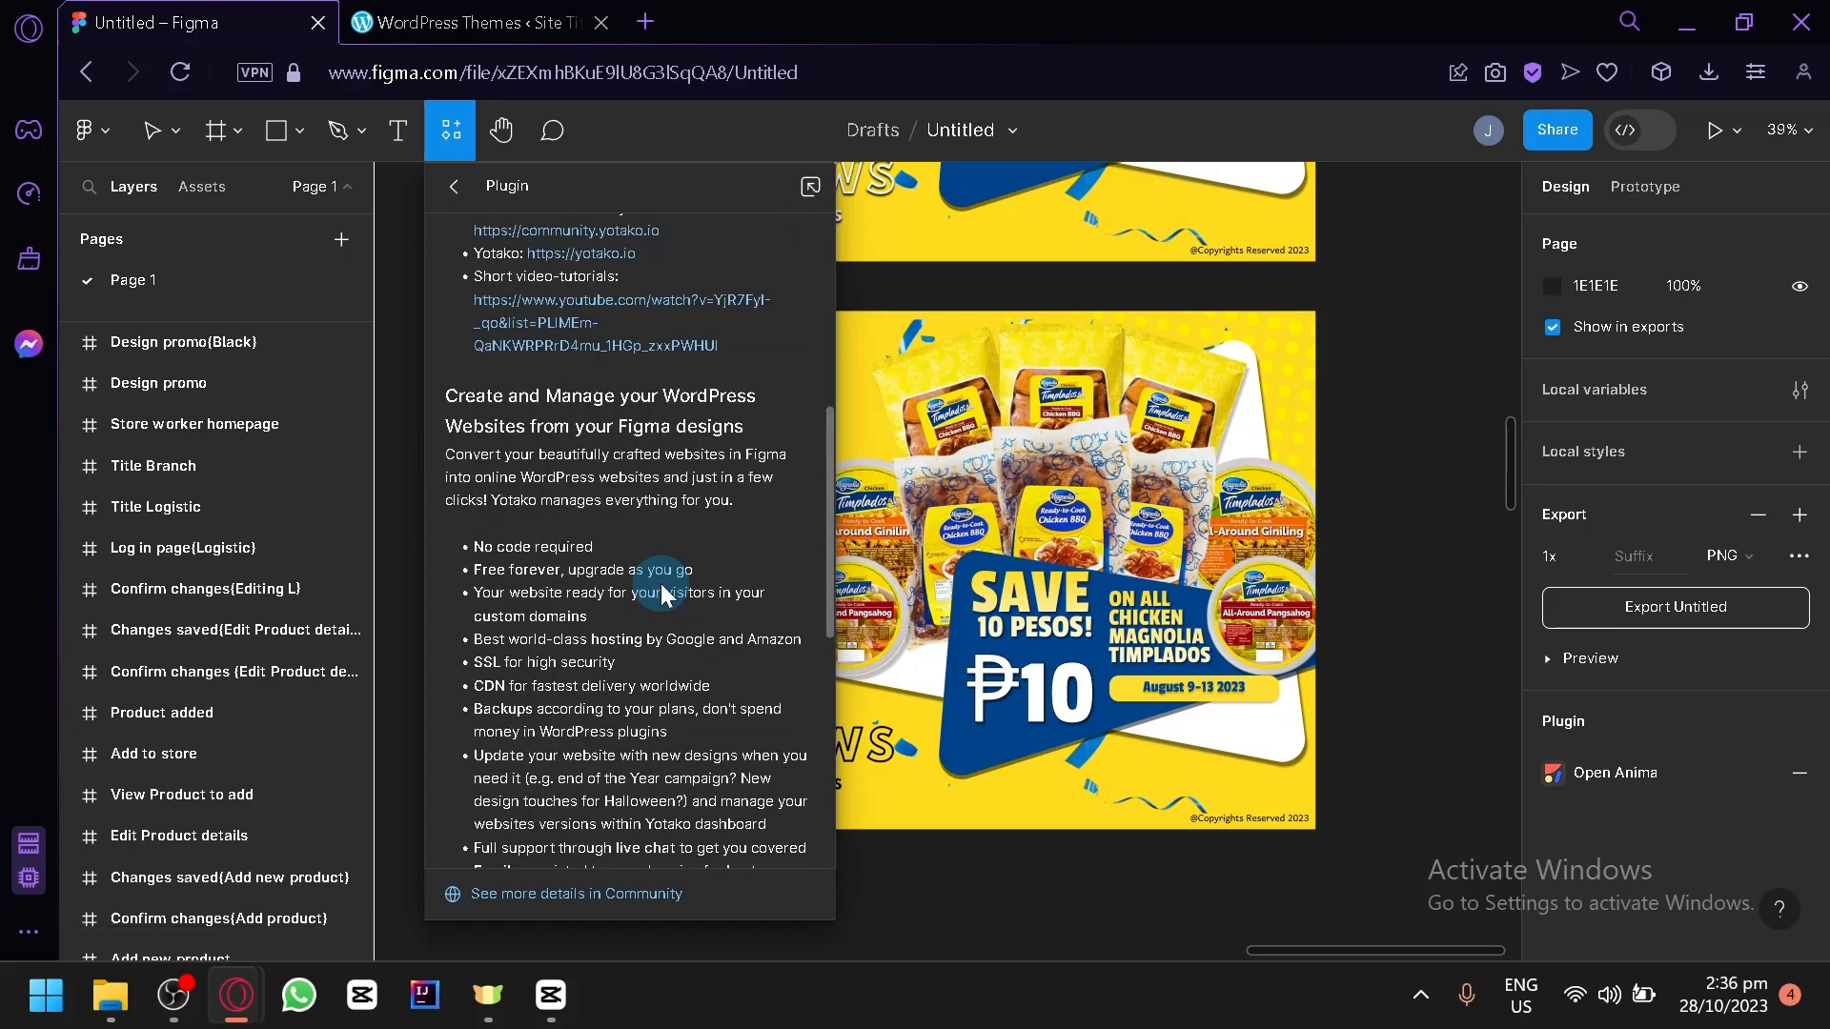
scroll(665, 595, "up", 2)
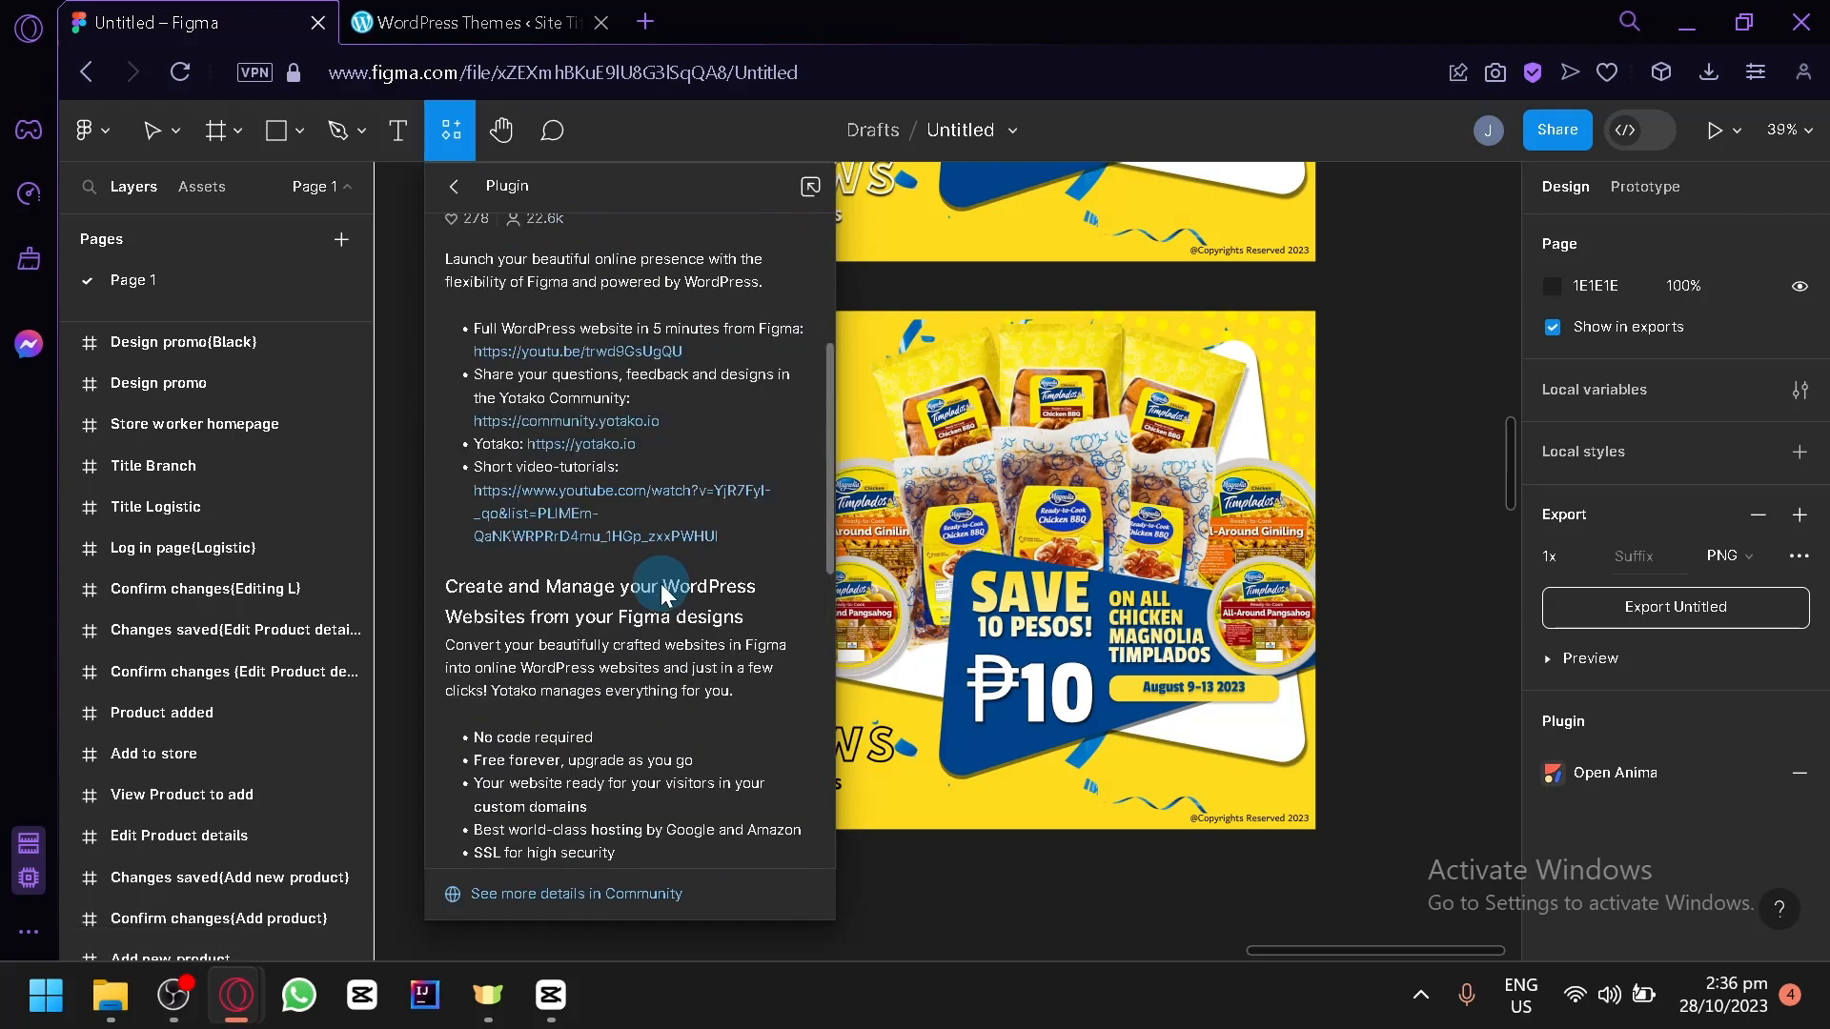
scroll(664, 591, "down", 6)
scroll(655, 587, "up", 8)
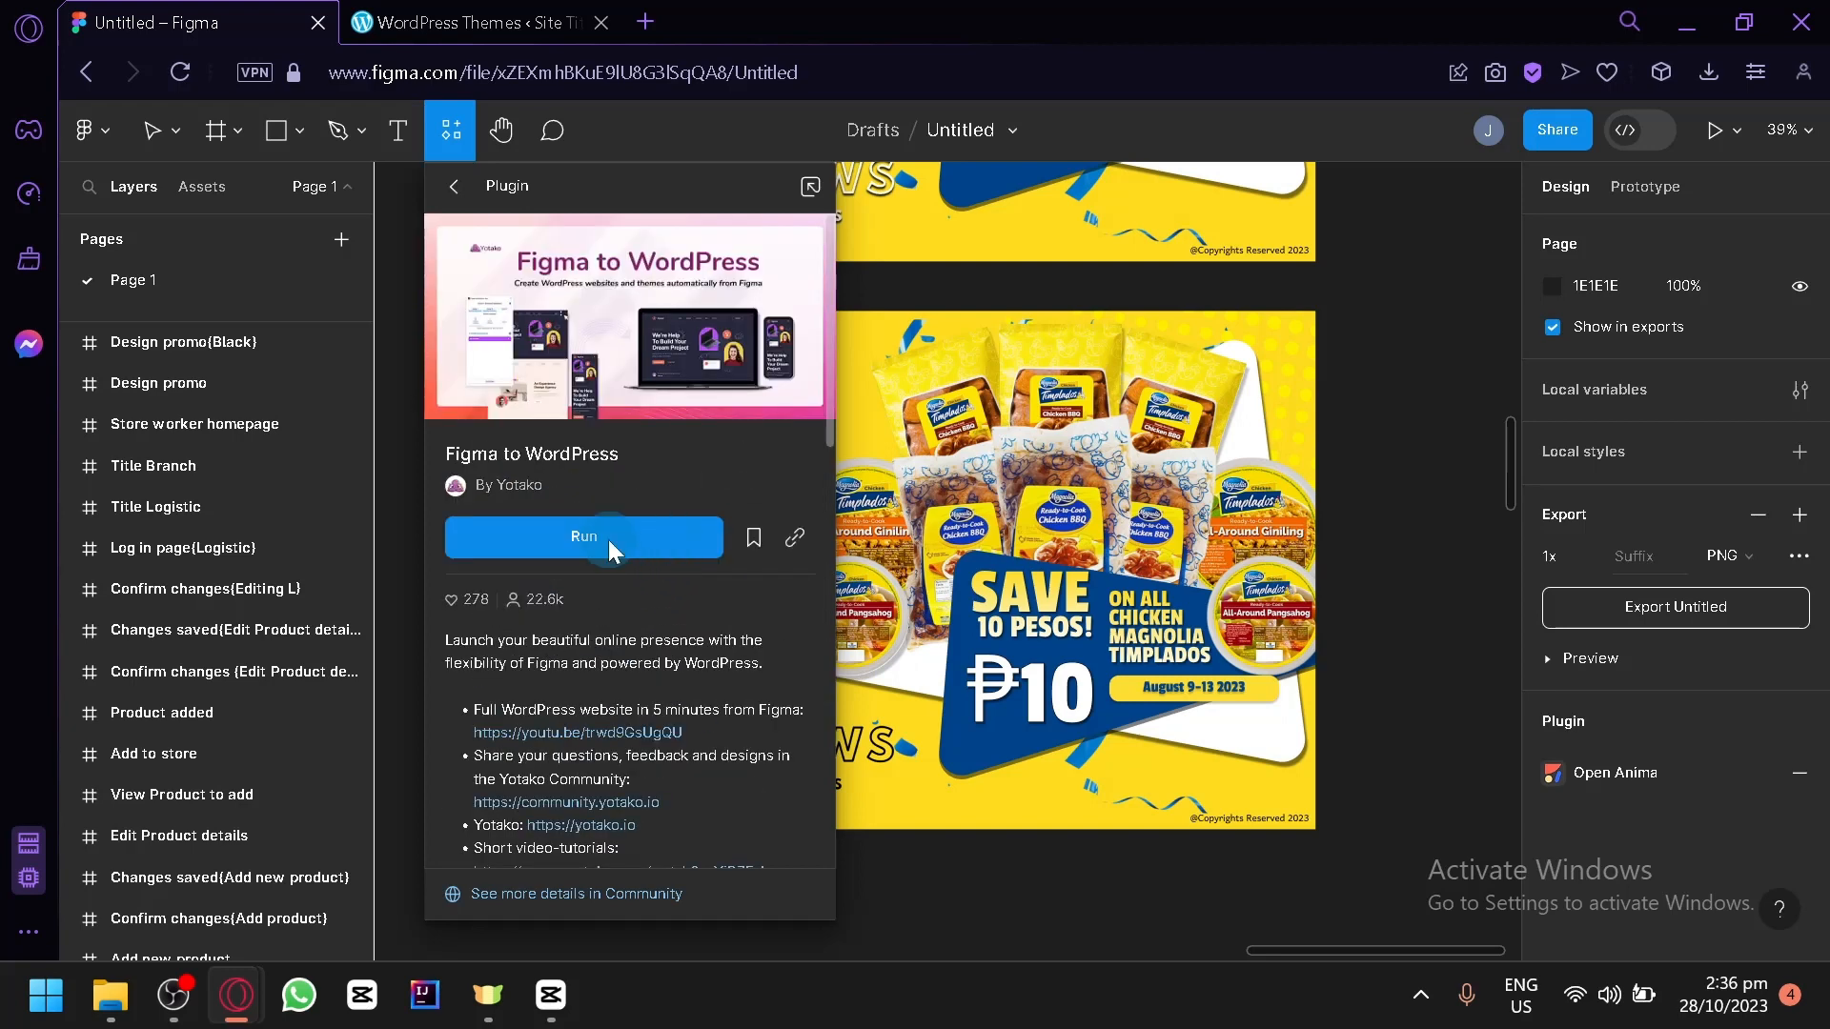
left_click(608, 540)
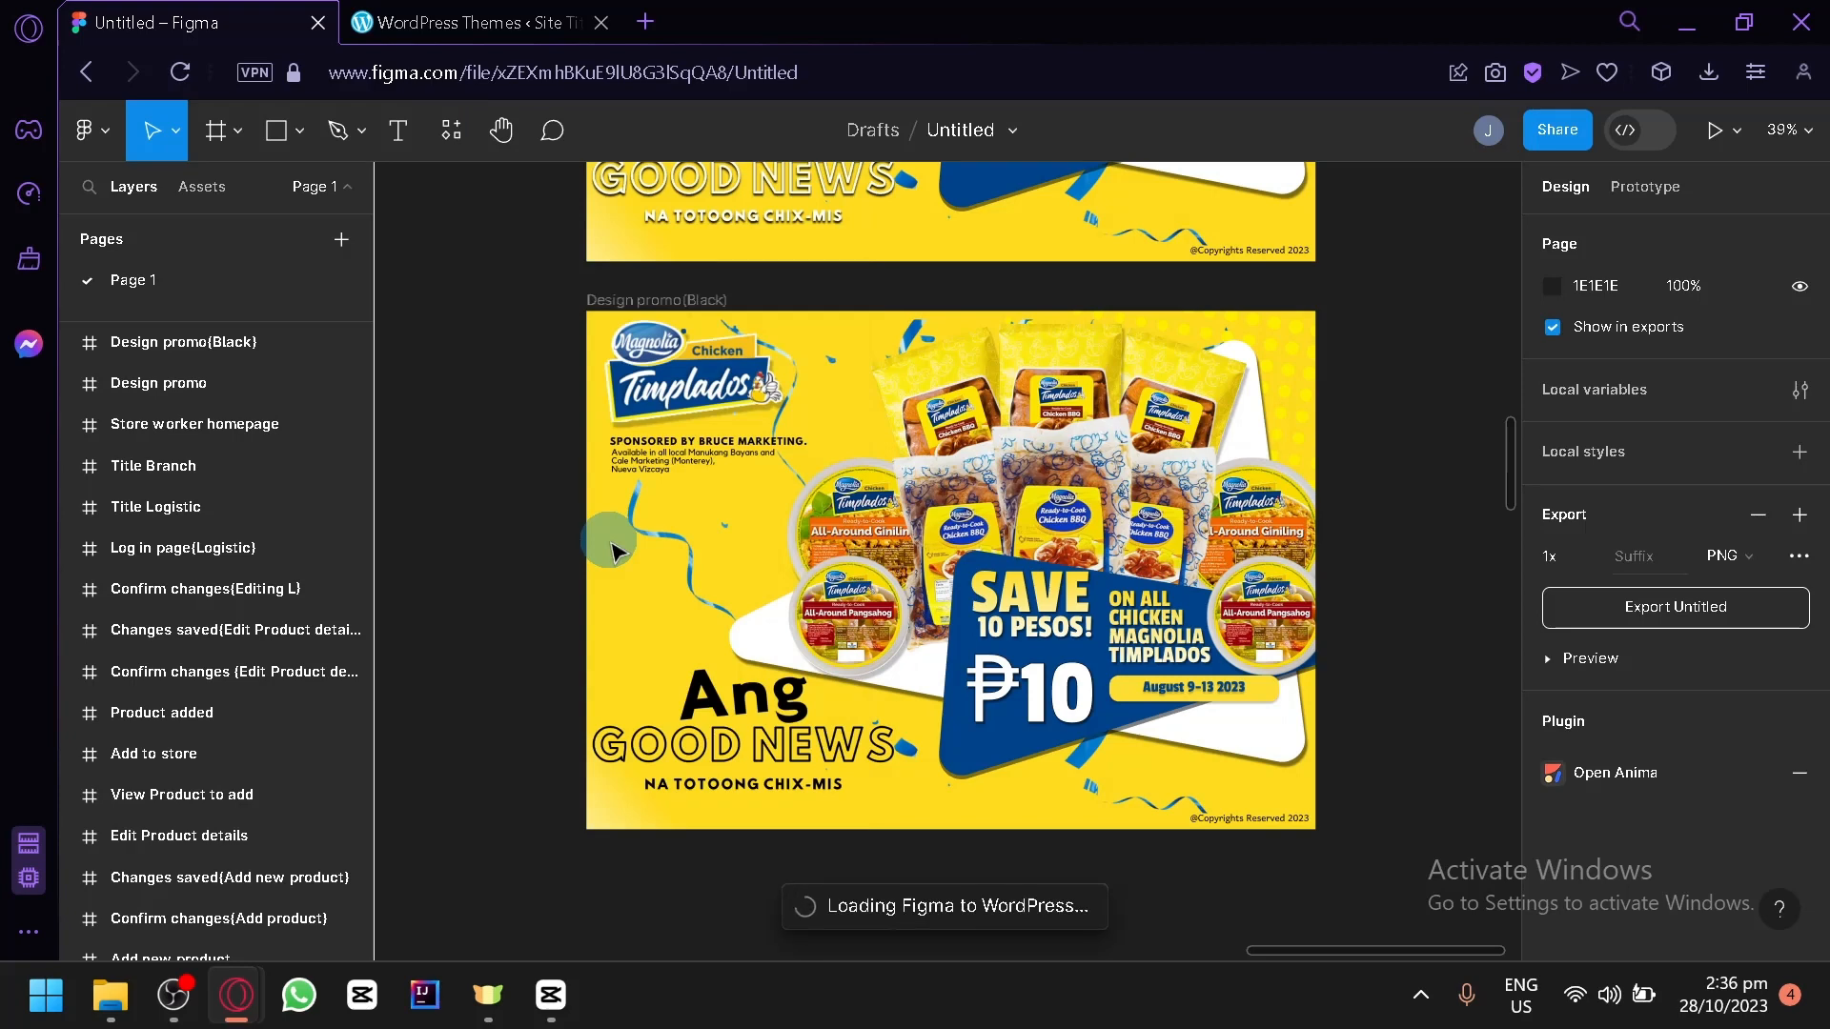
Copy the design file's web address into the plugin's Figma URL field, following its sharing instructions, and start creating the website
left_click_drag(792, 188, 705, 69)
scroll(1262, 562, "down", 1)
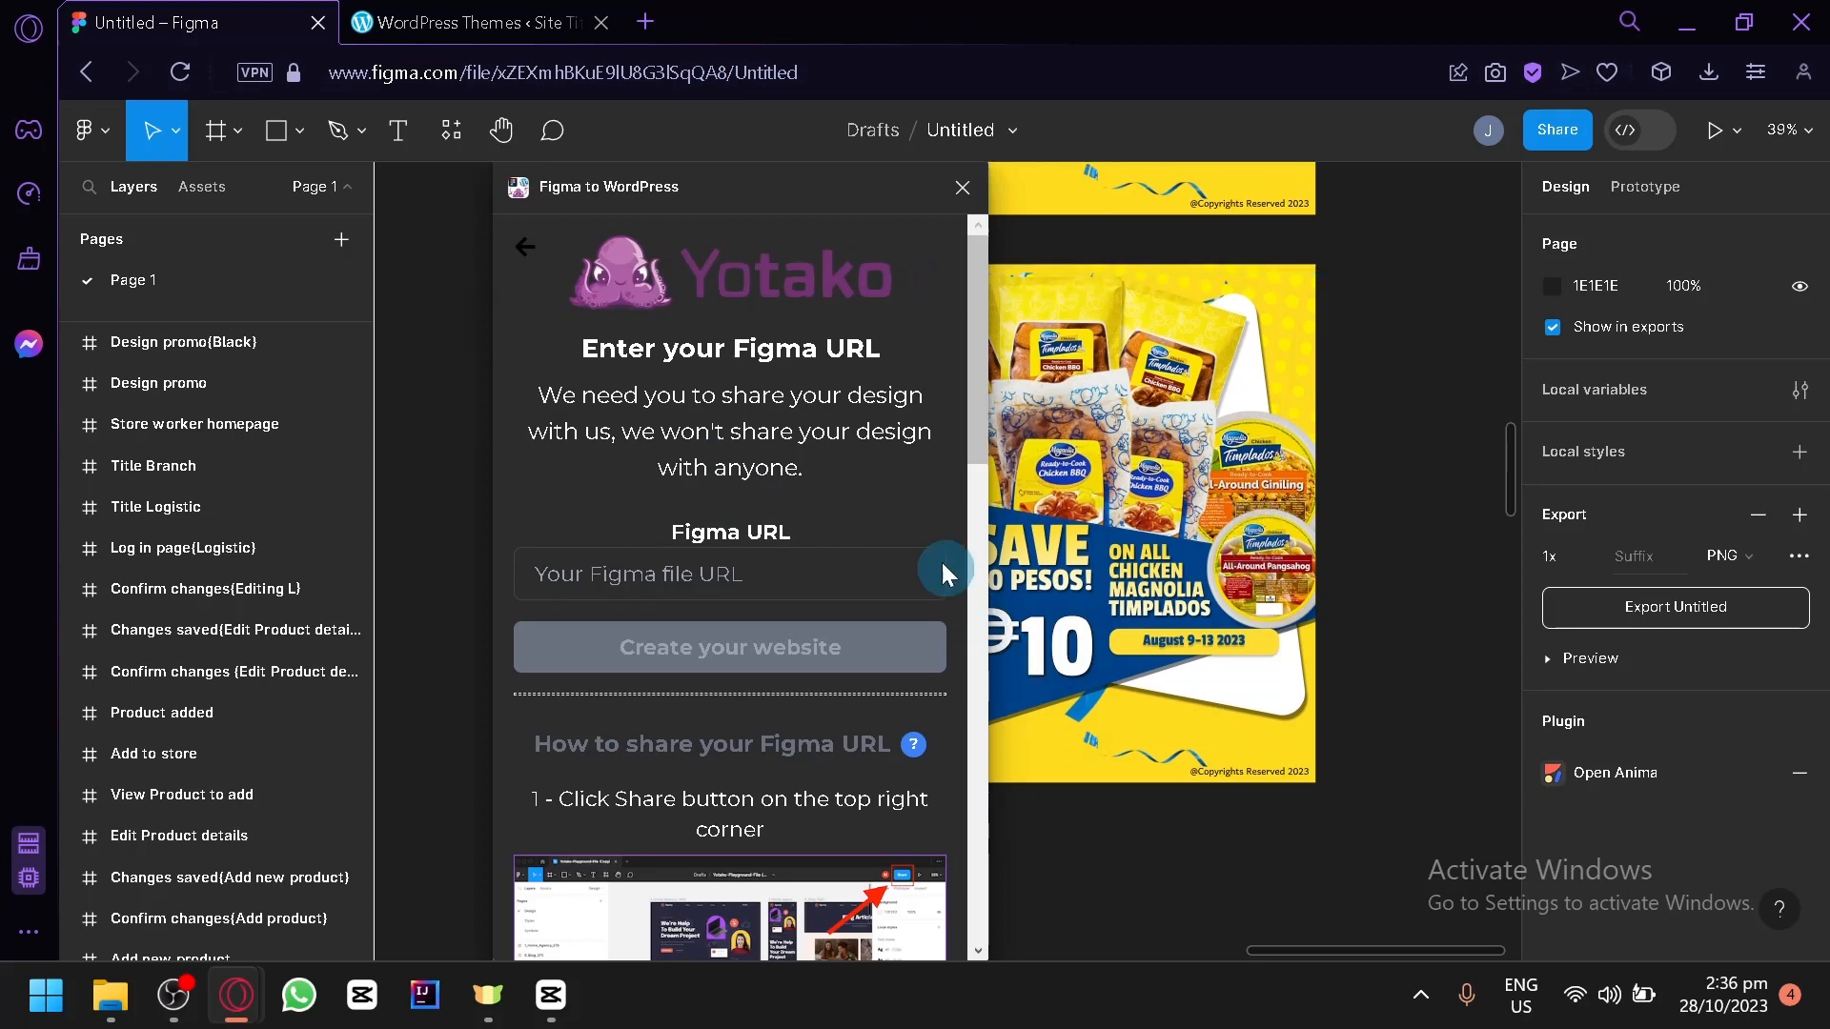
scroll(924, 533, "down", 10)
scroll(924, 534, "up", 10)
scroll(753, 424, "down", 2)
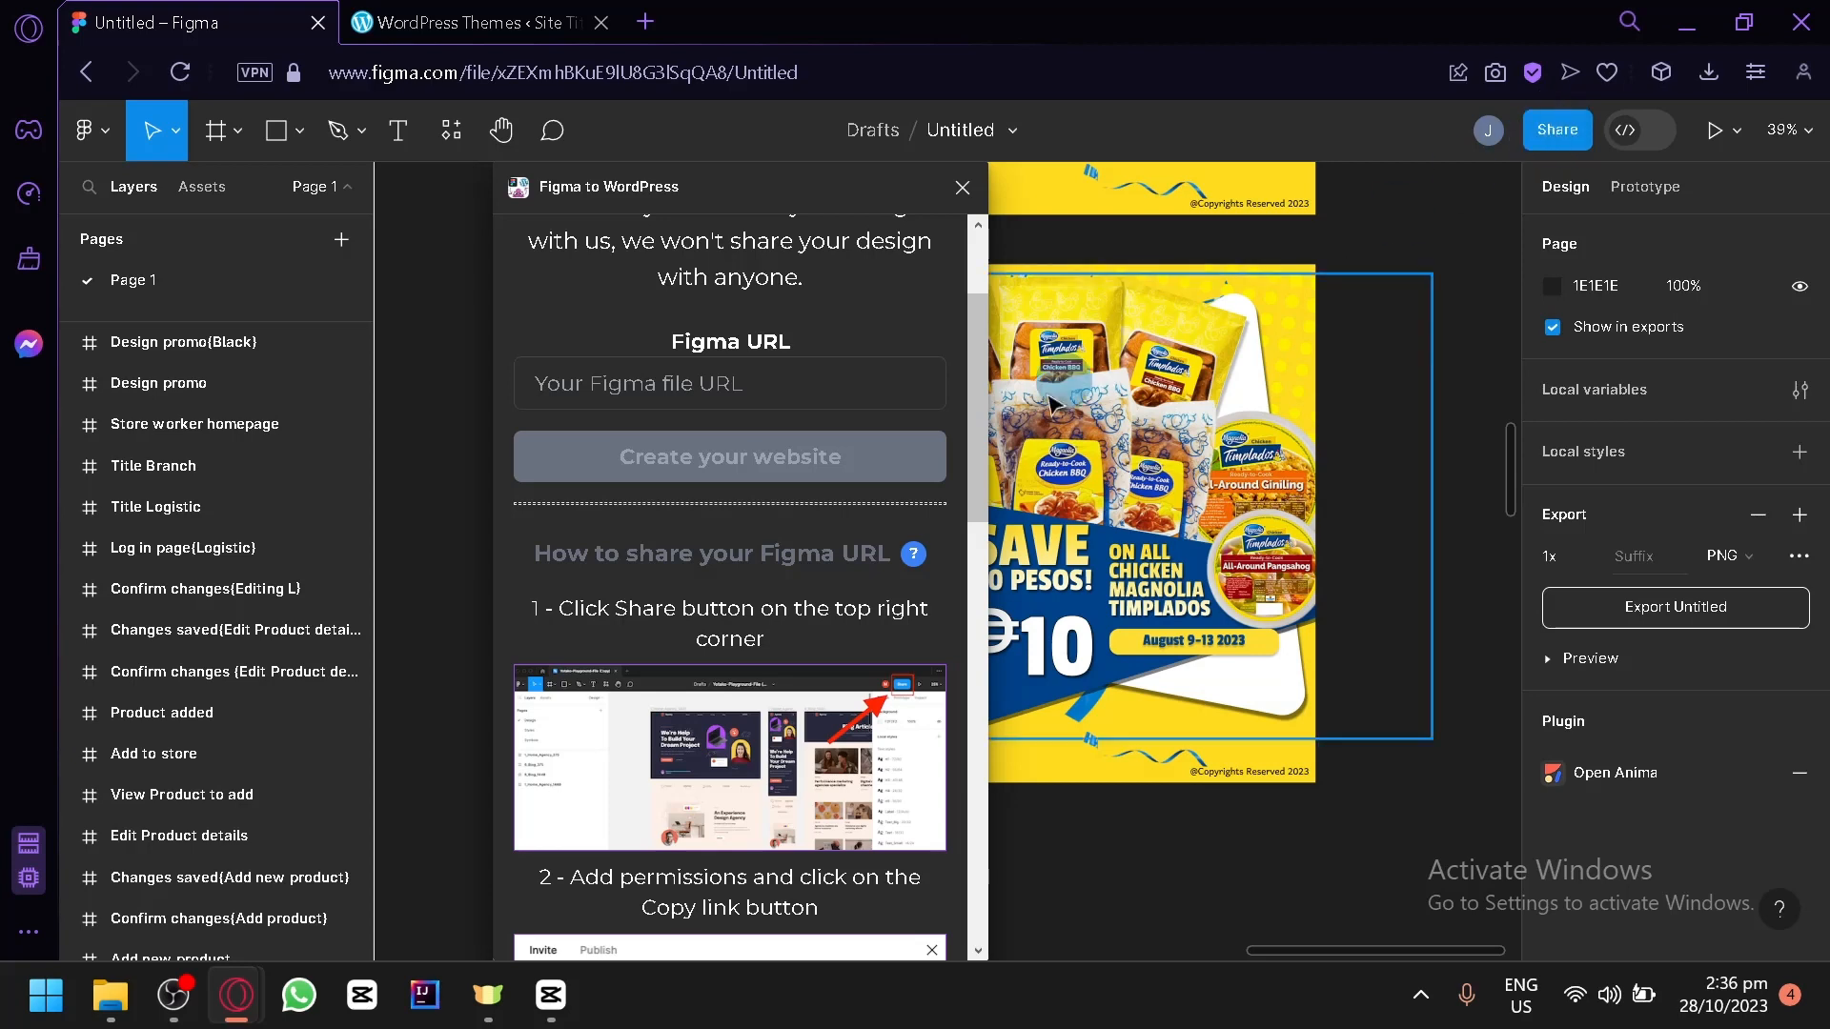
scroll(719, 767, "down", 4)
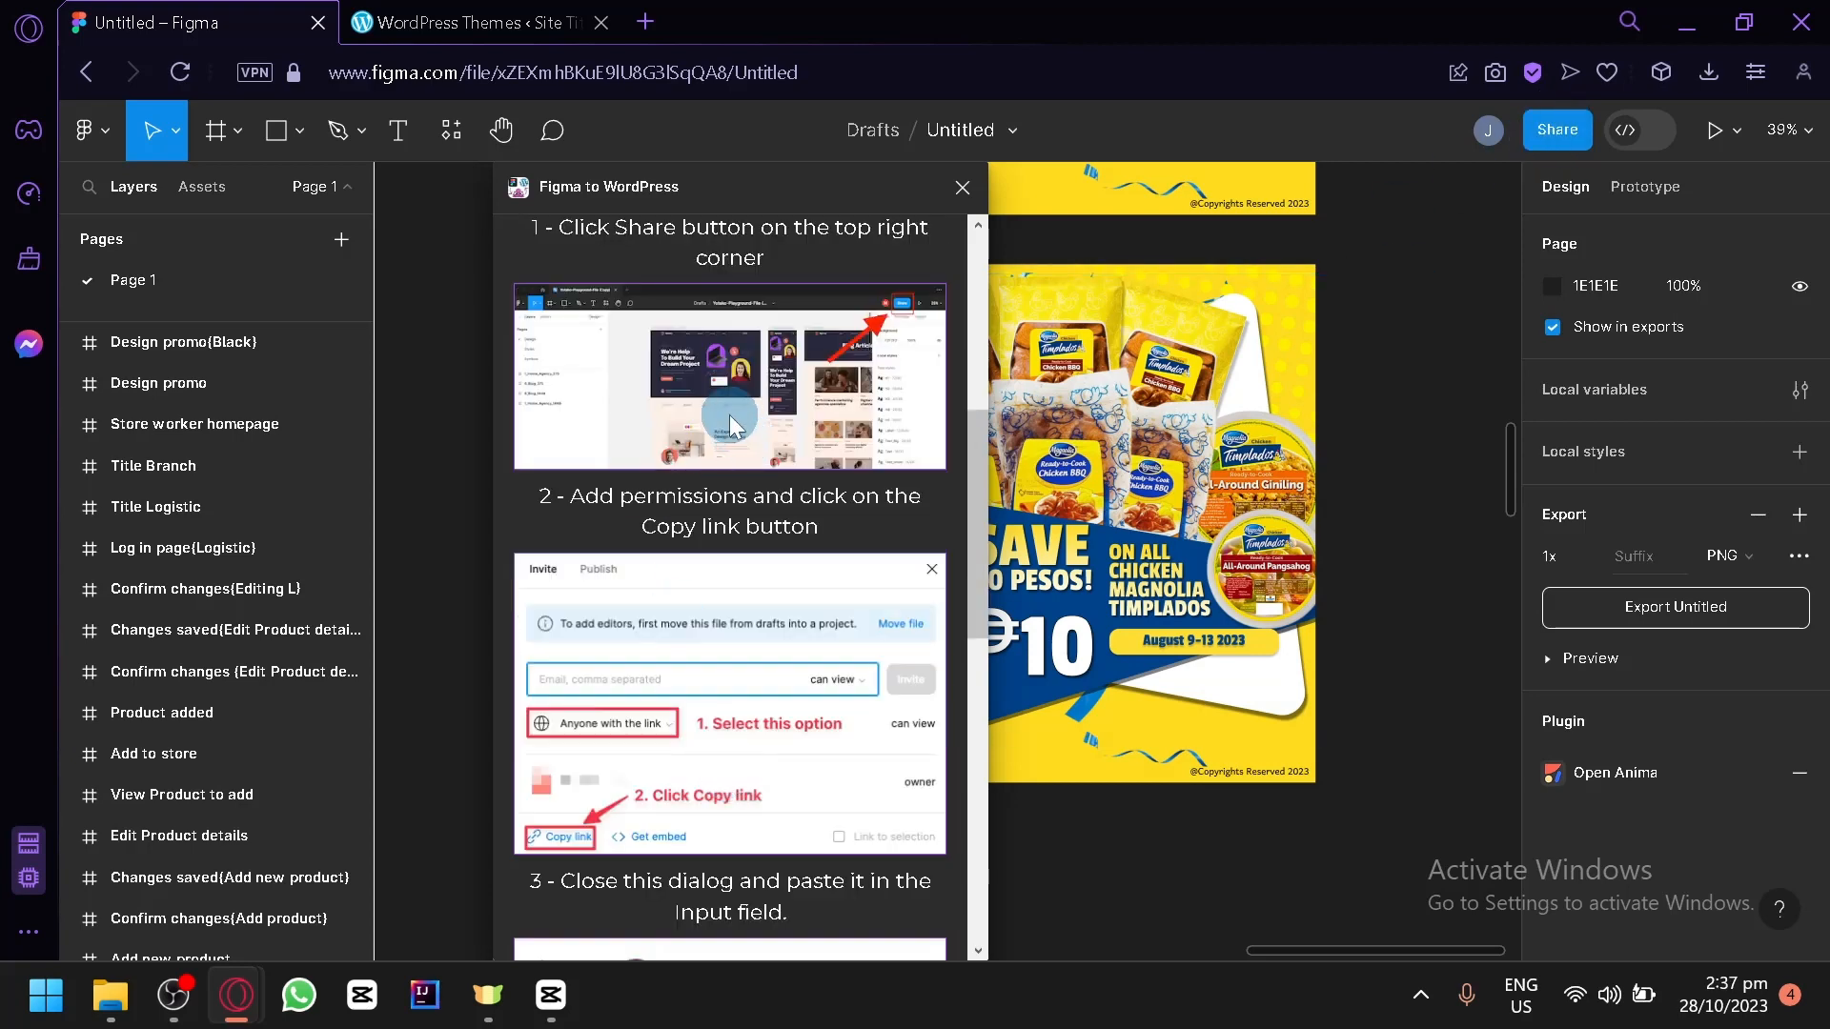
left_click(640, 74)
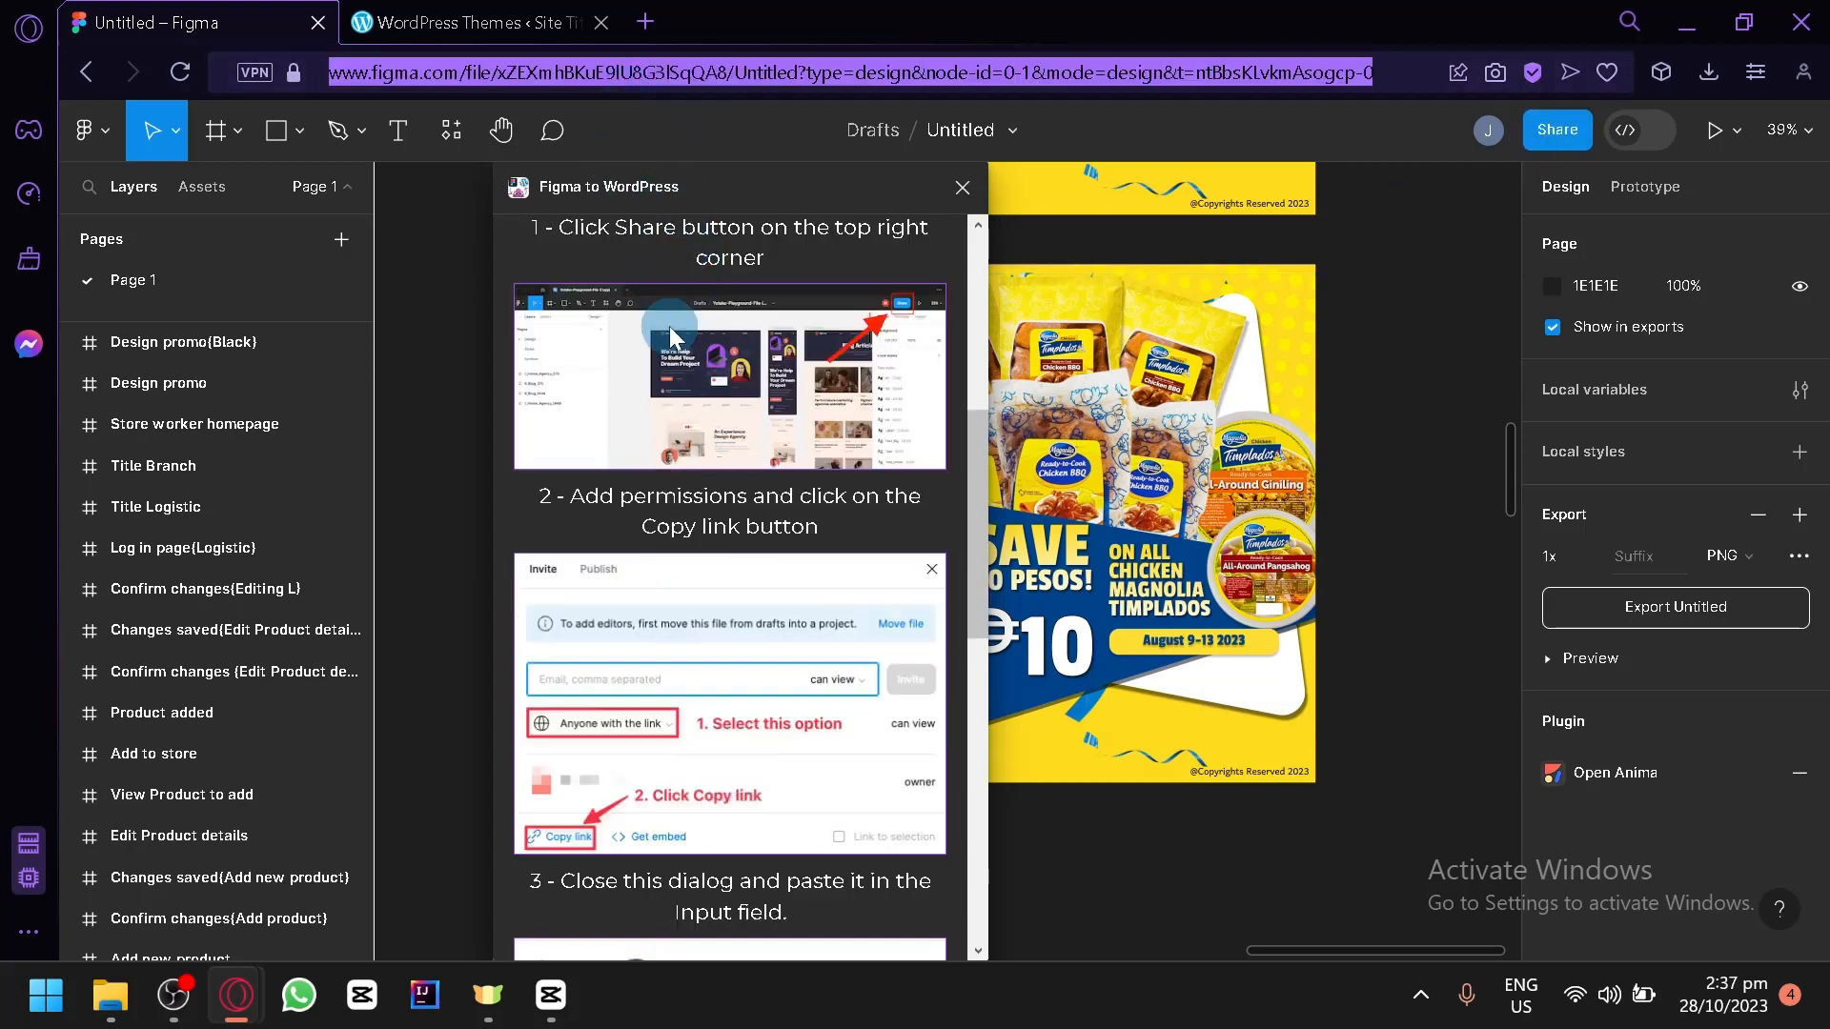
key("ctrl+c")
scroll(669, 326, "up", 6)
left_click(767, 586)
key("ctrl+v")
left_click(780, 656)
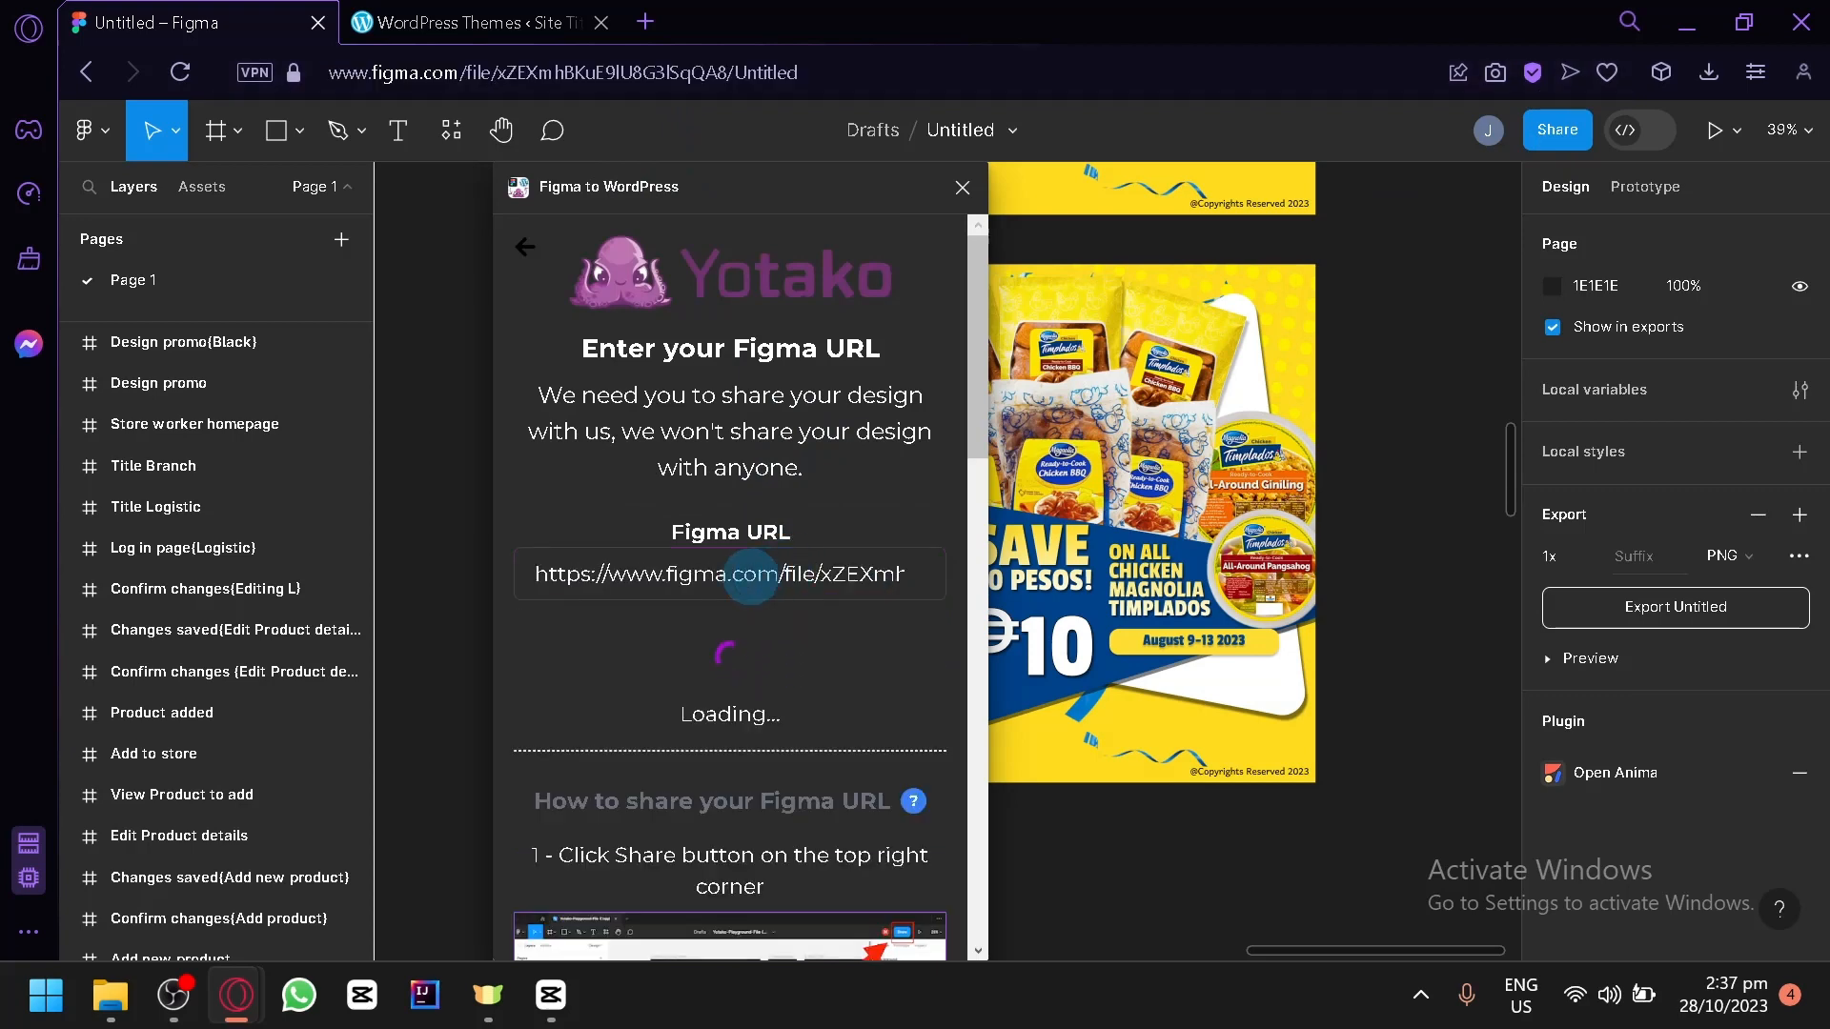
scroll(734, 629, "down", 2)
scroll(711, 667, "up", 2)
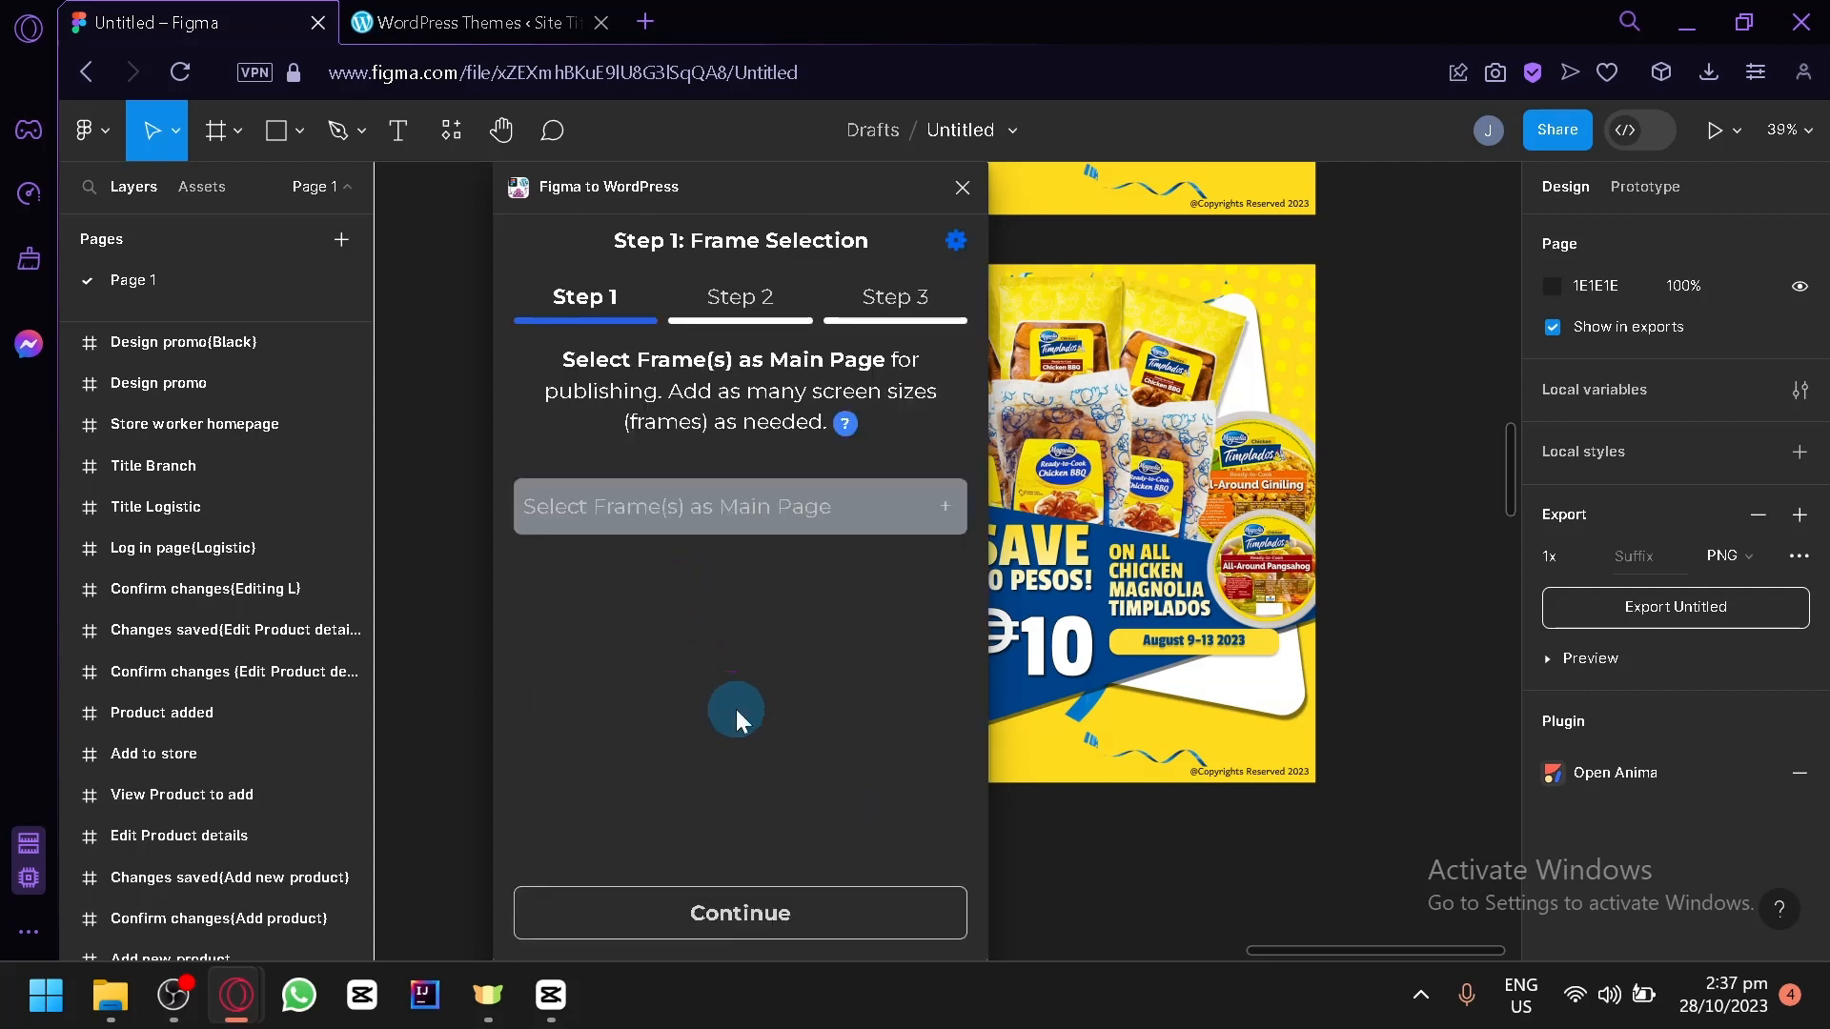
Add the Design promo(Black) frame as the website's main page in the plugin's frame selection
left_click_drag(736, 187, 1494, 103)
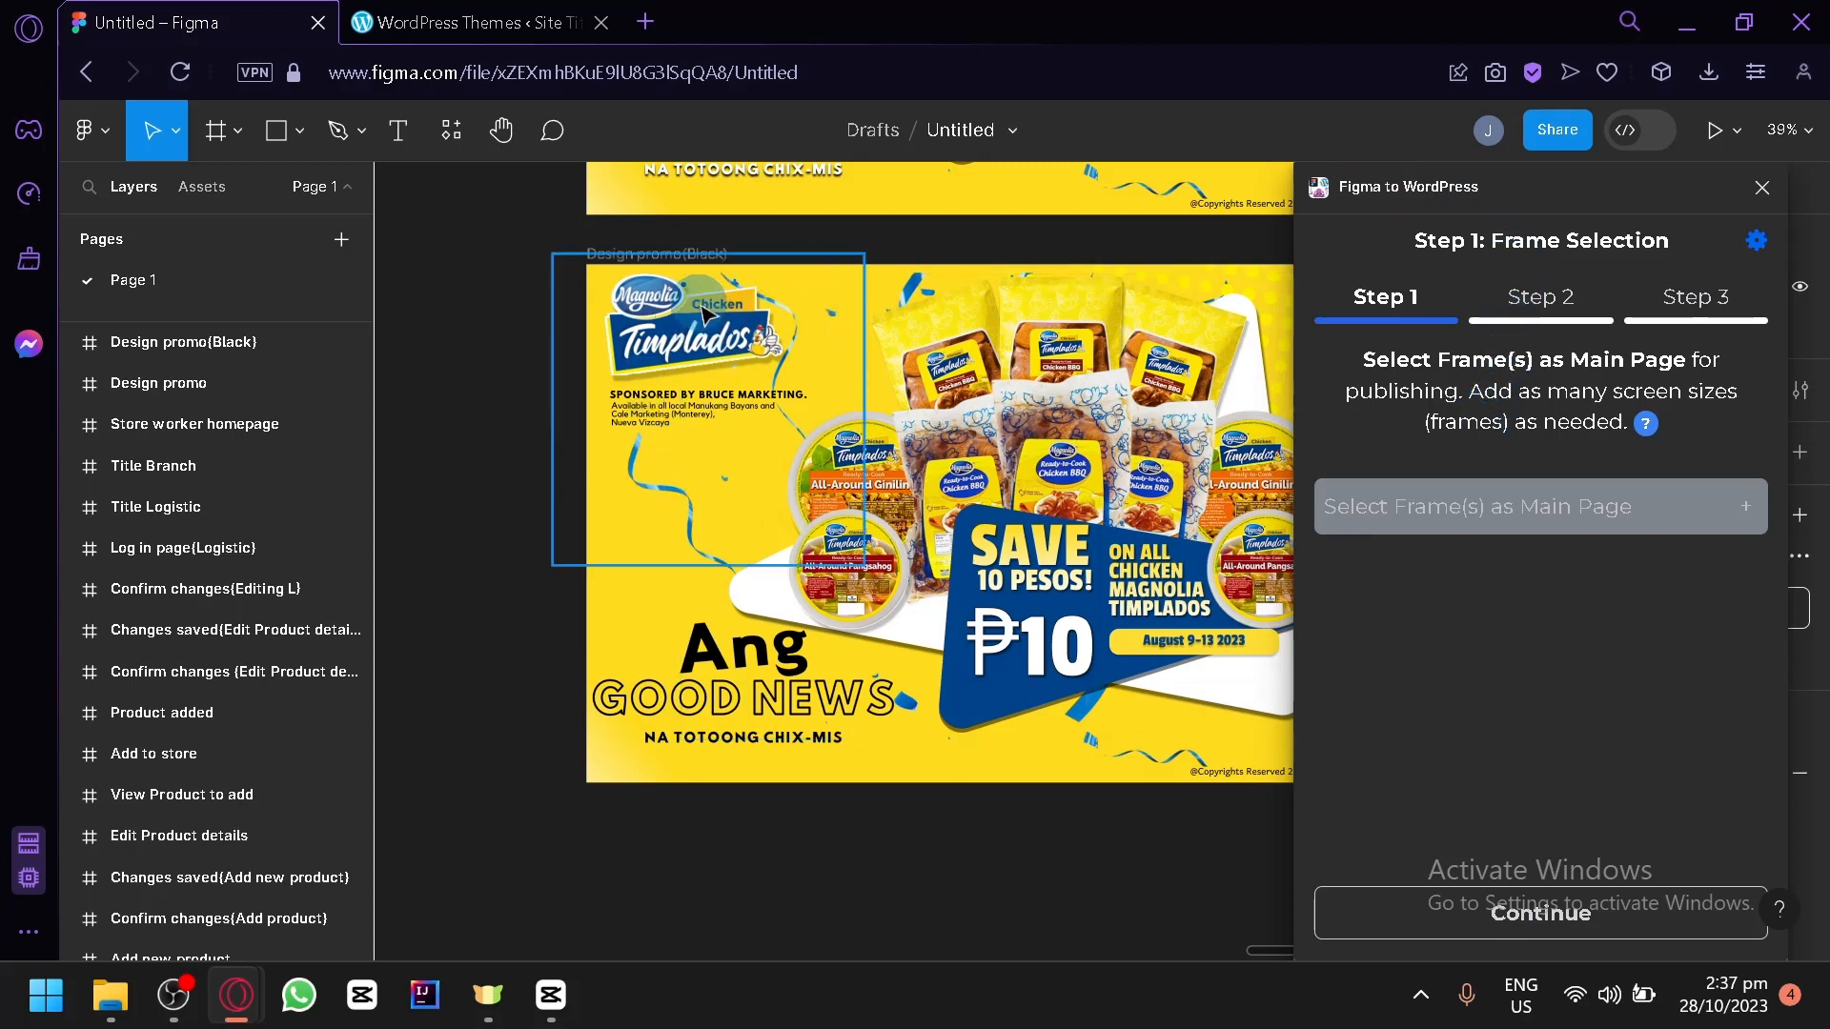
scroll(222, 558, "down", 10)
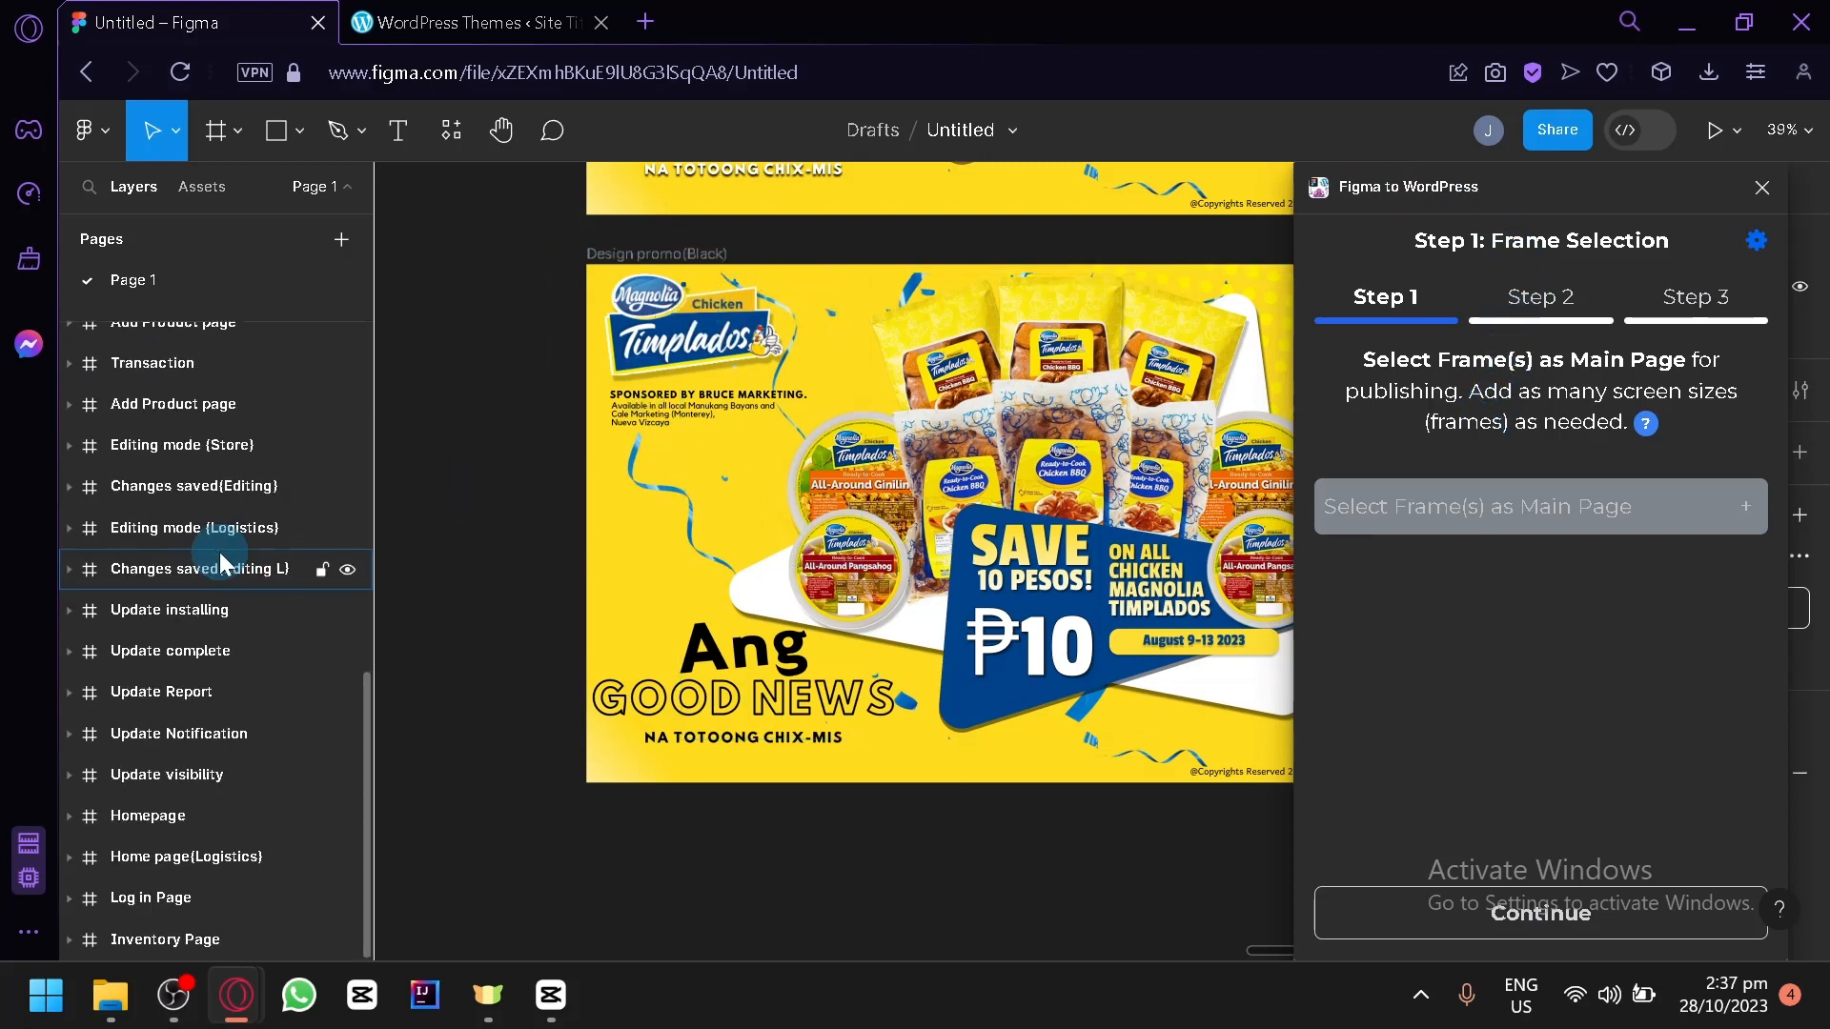
scroll(220, 558, "up", 10)
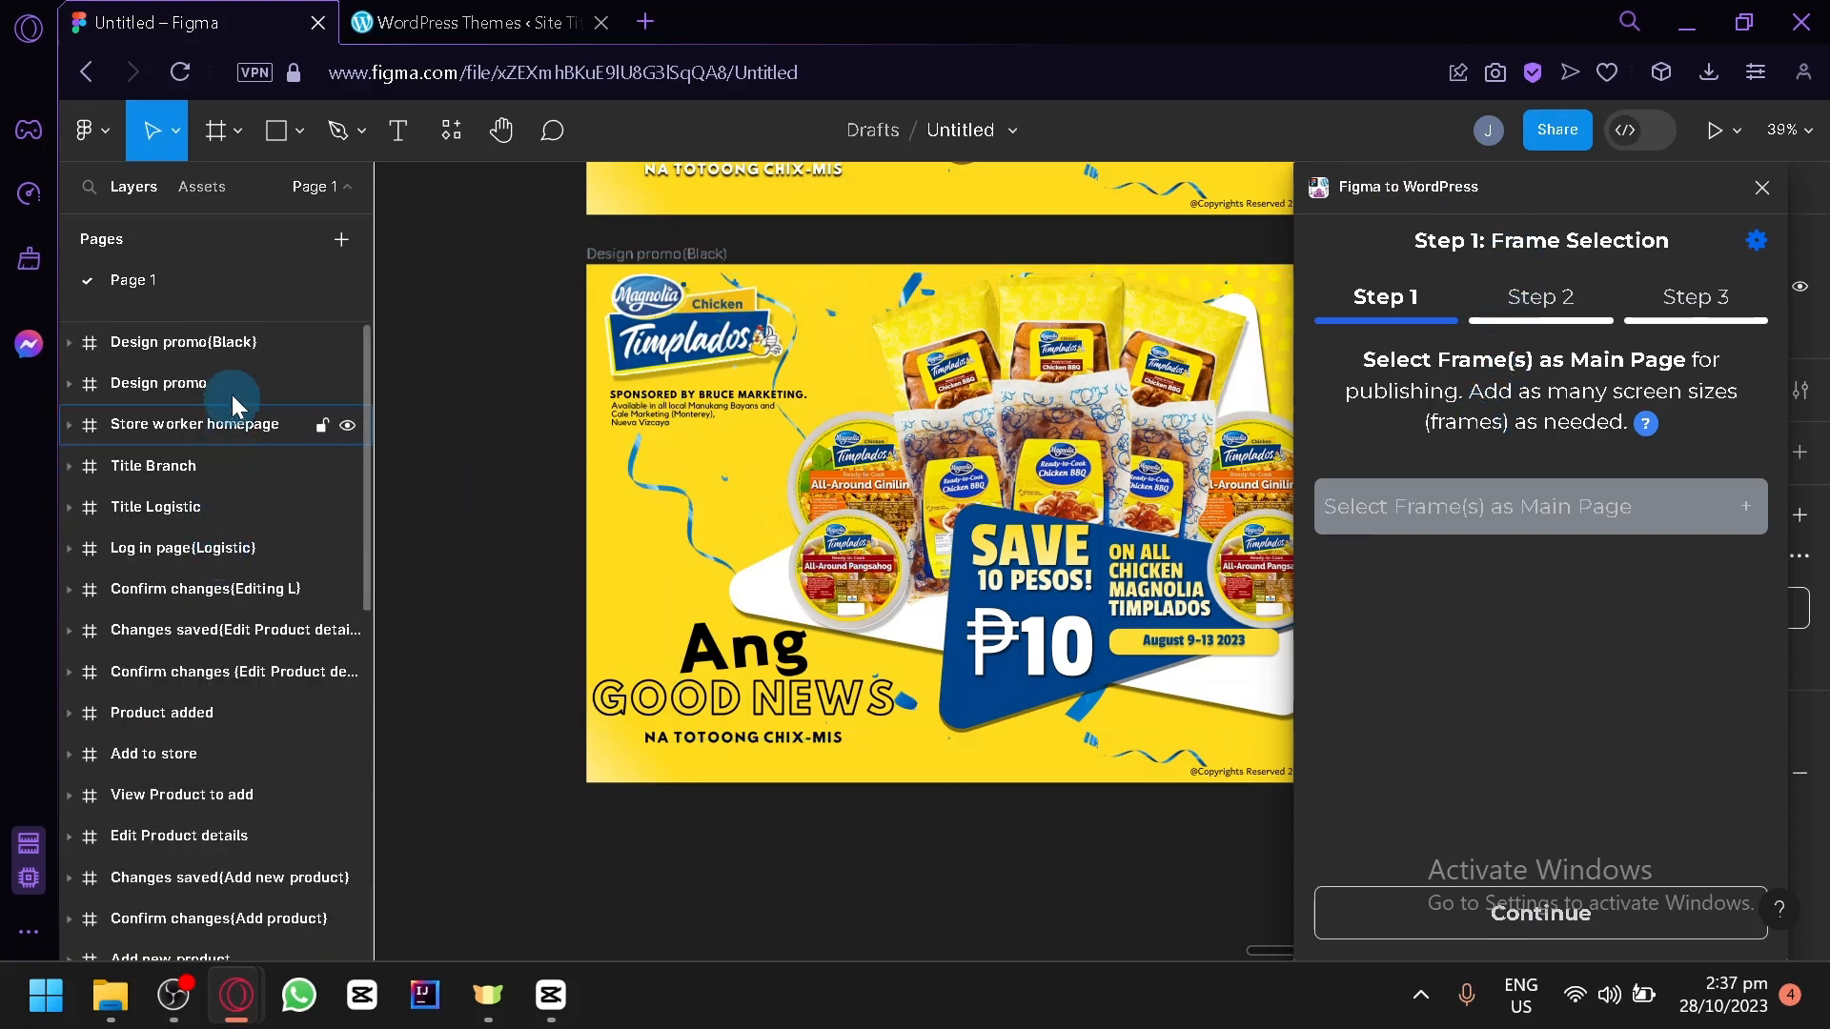
left_click(231, 341)
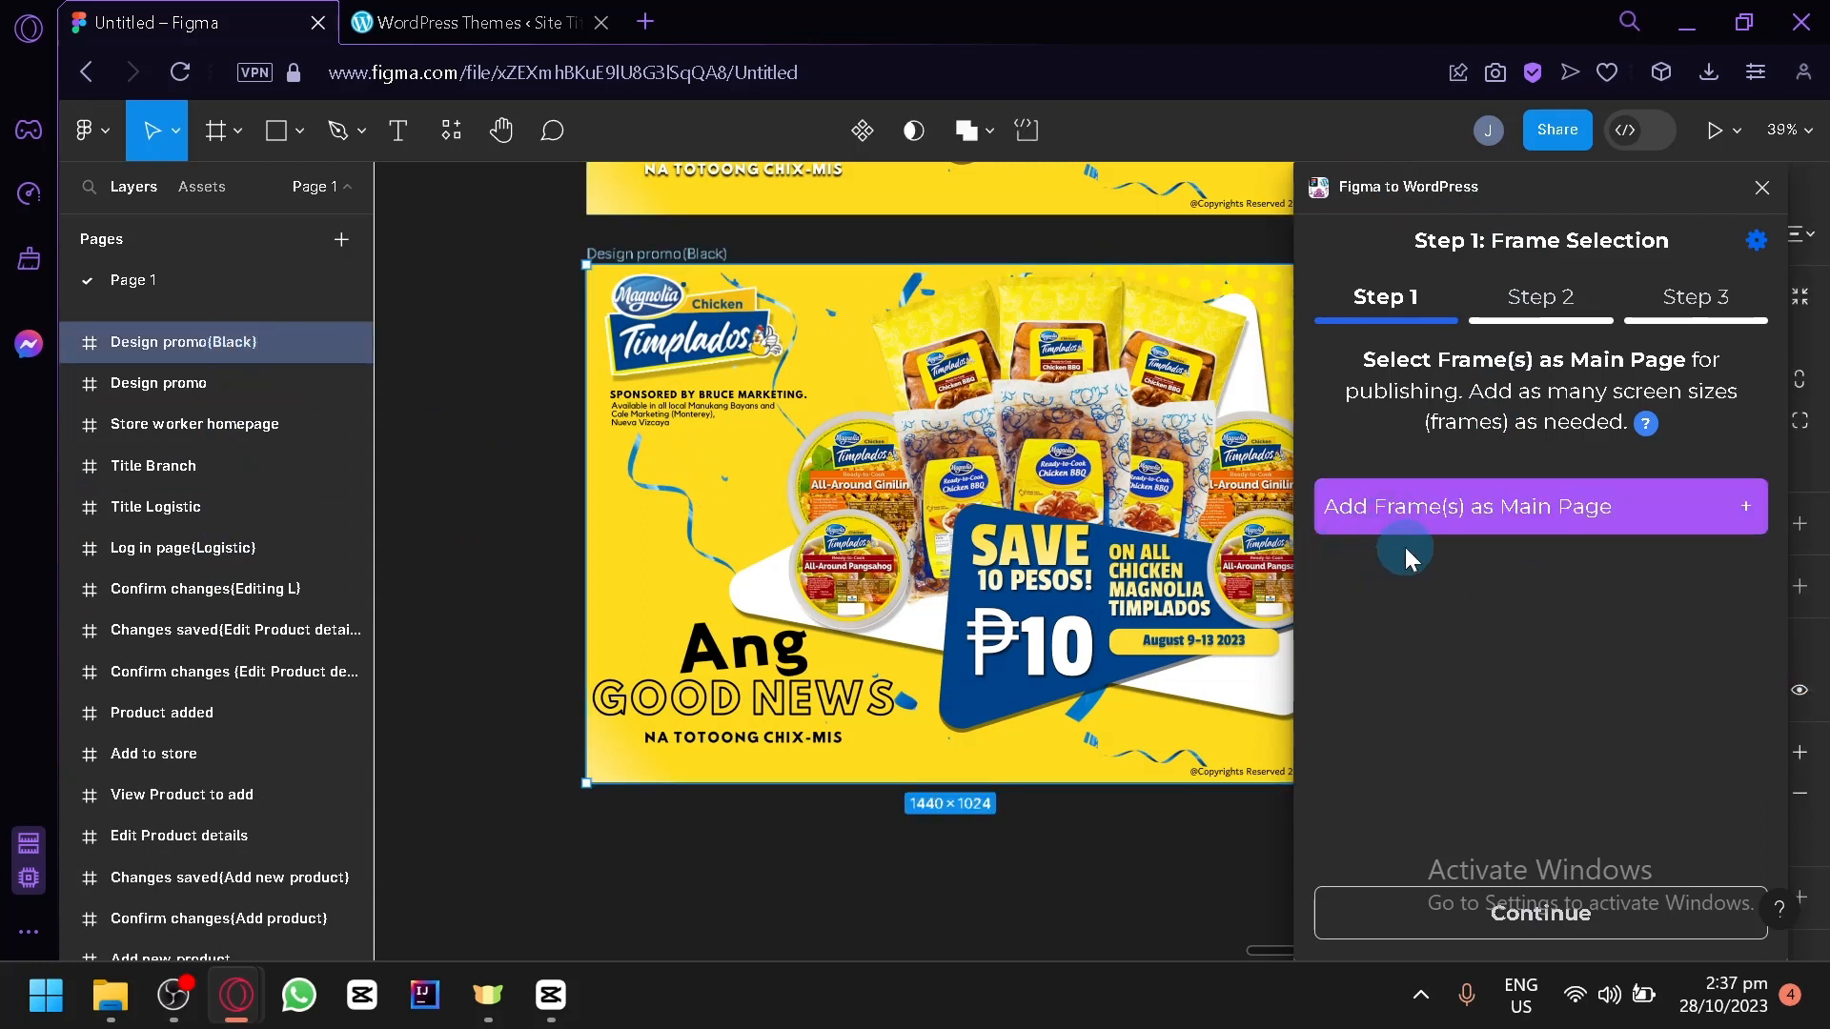
left_click(1422, 524)
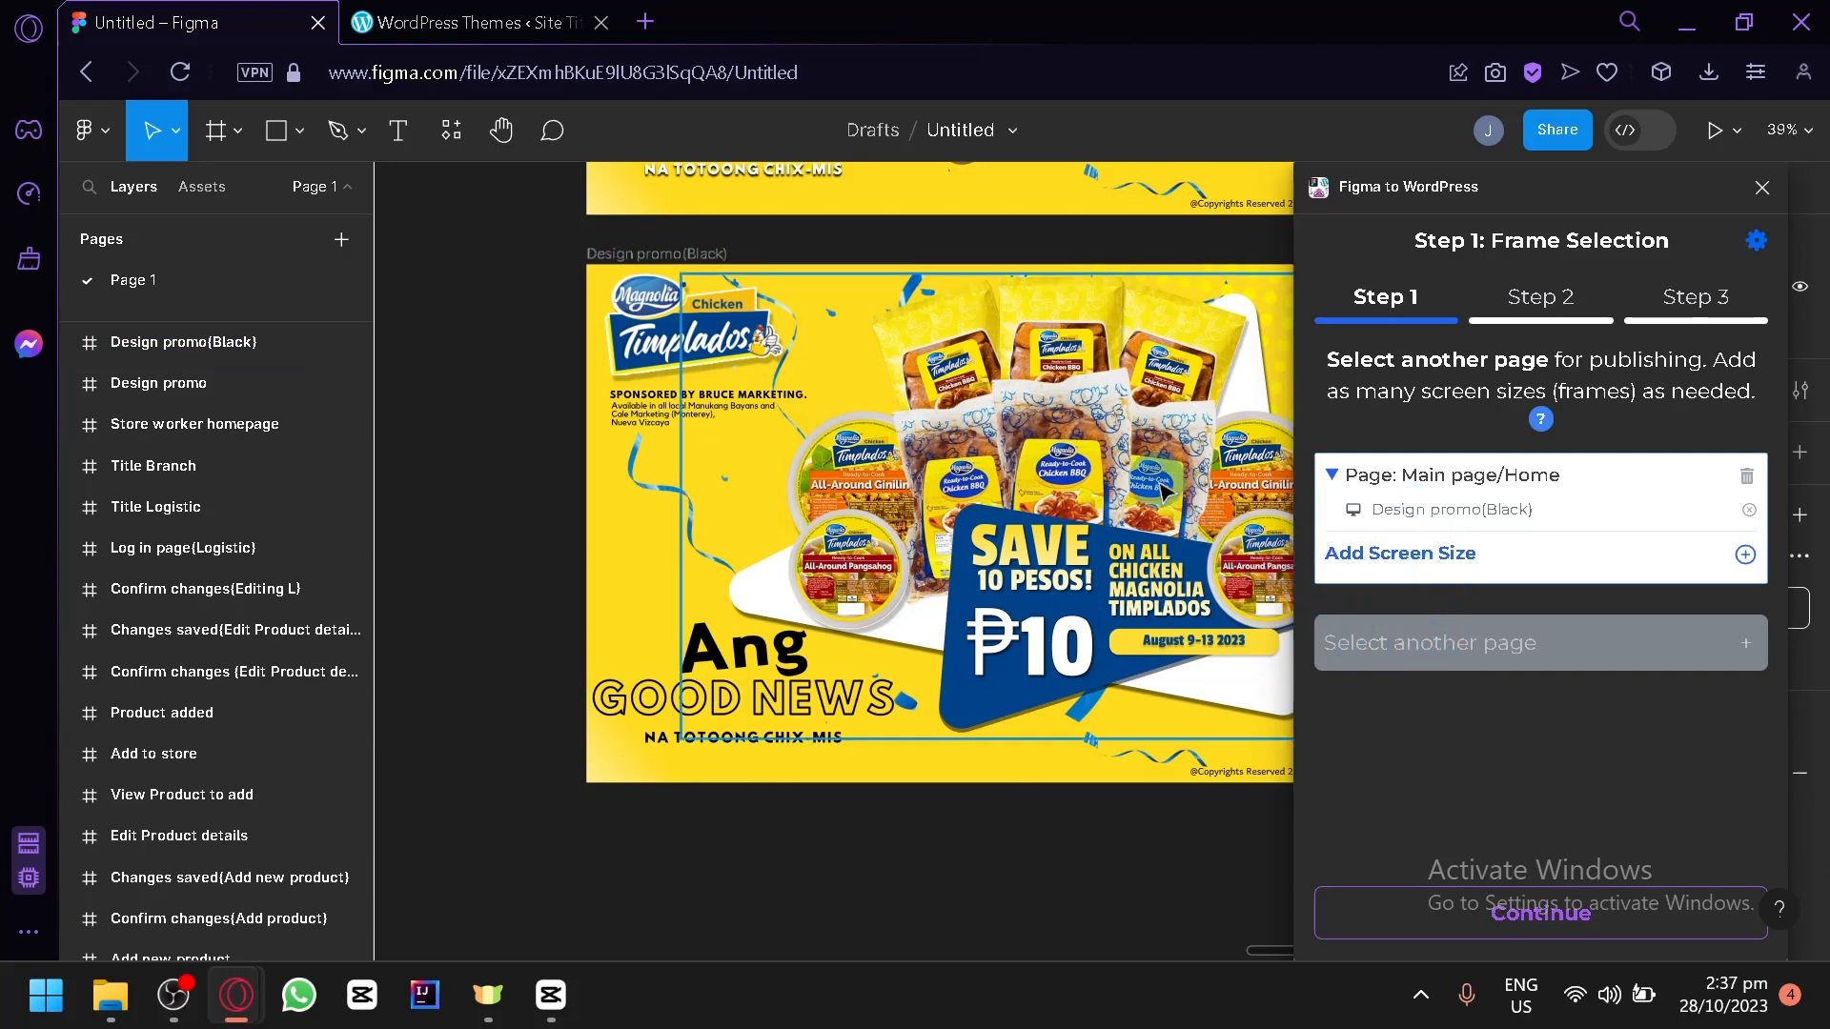
Add the Design promo frame as another page with the page type Normal page
scroll(1079, 467, "up", 1)
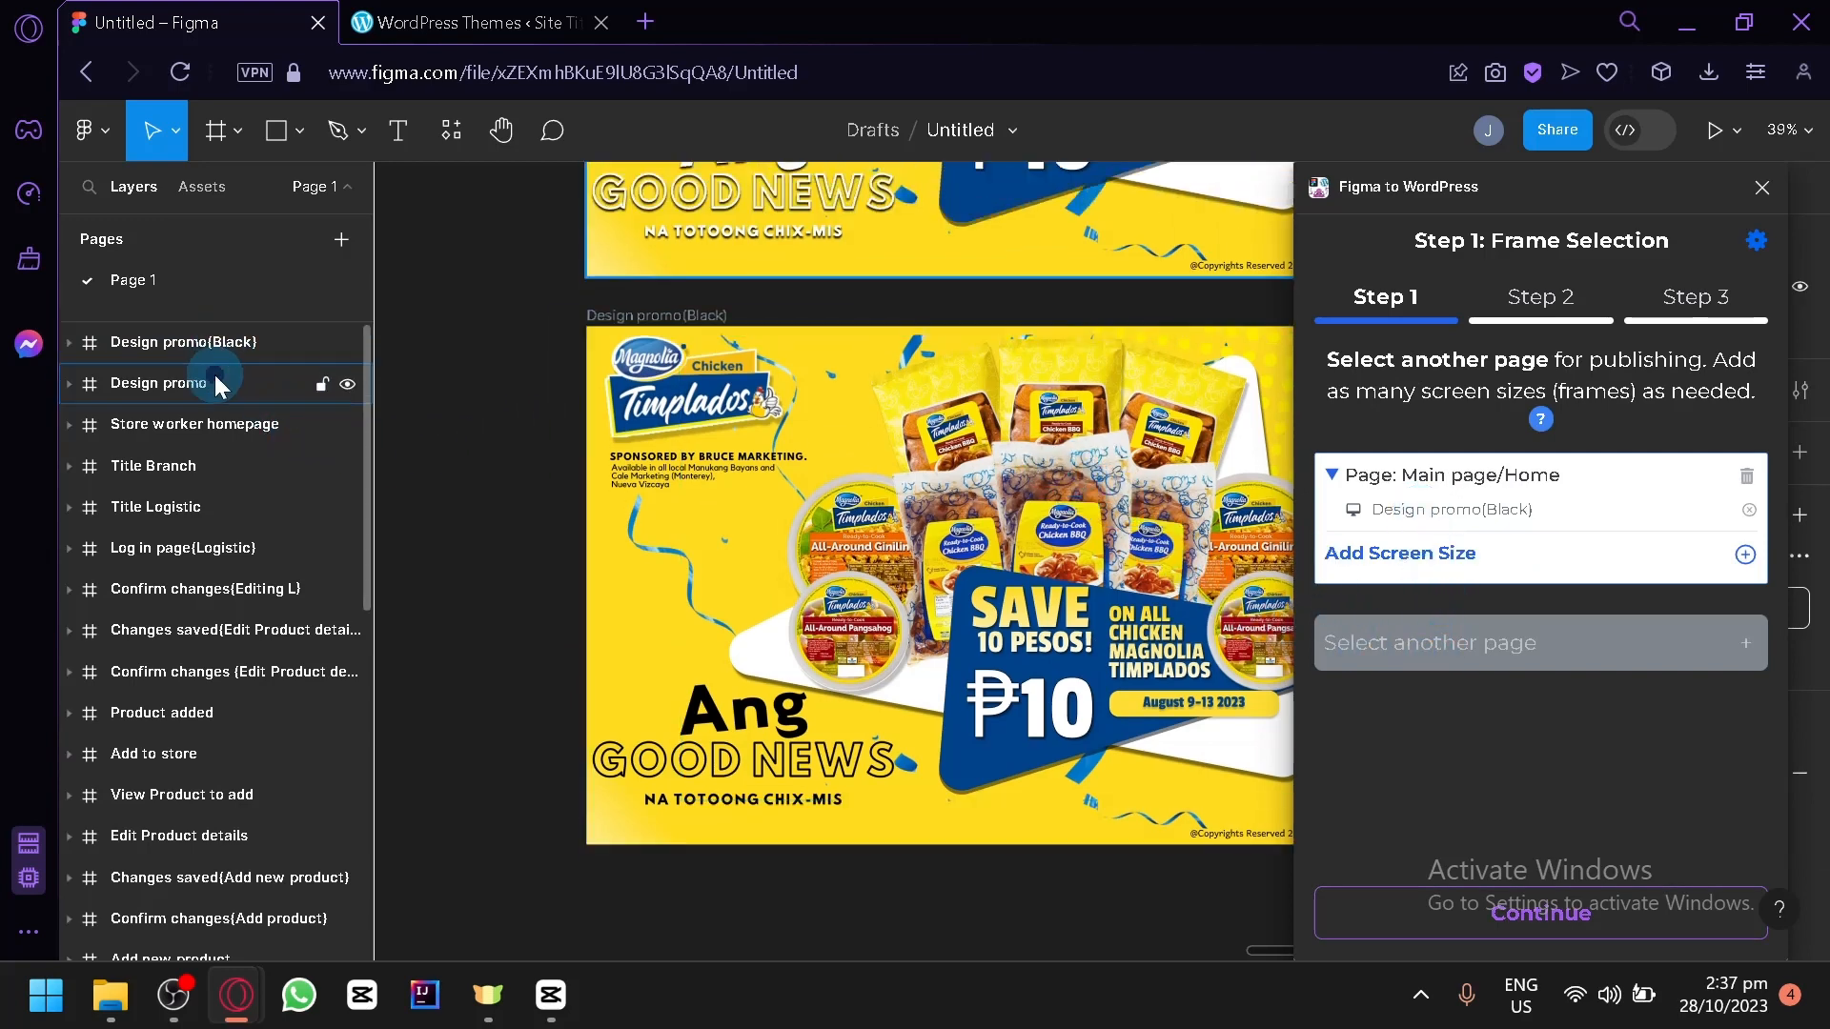
left_click(213, 381)
left_click(1487, 637)
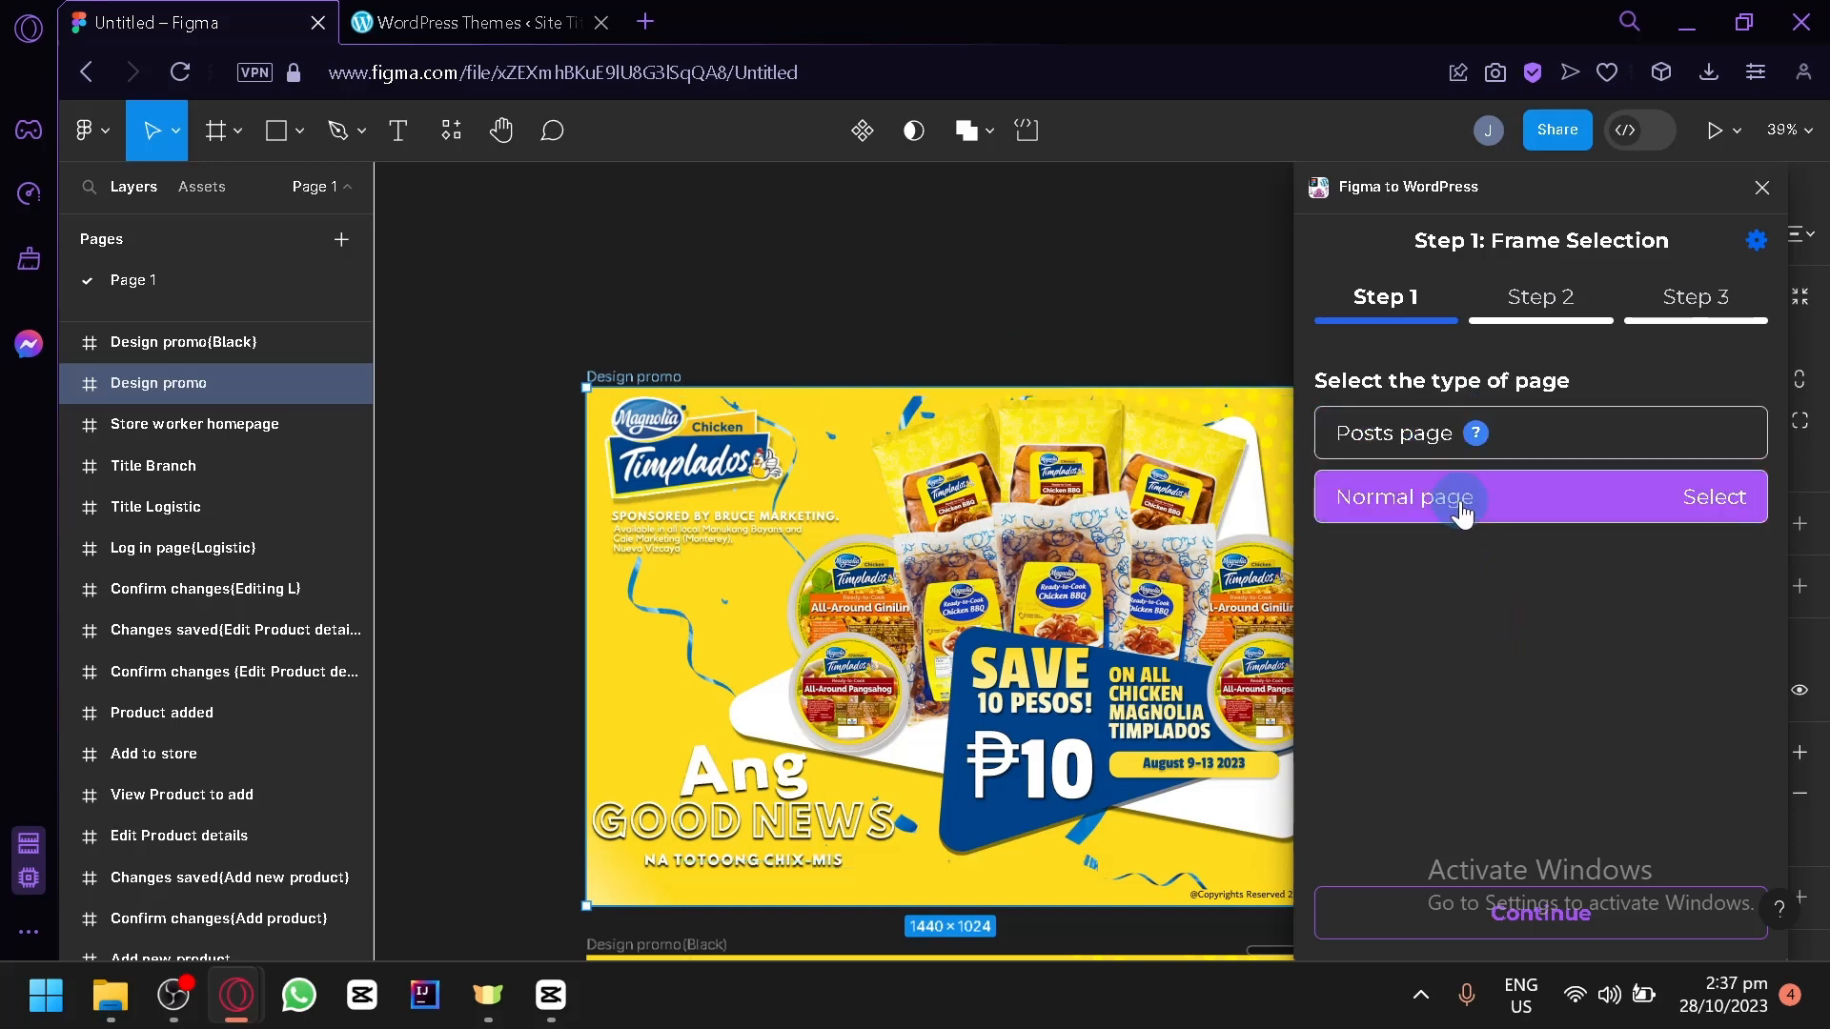
left_click(1697, 496)
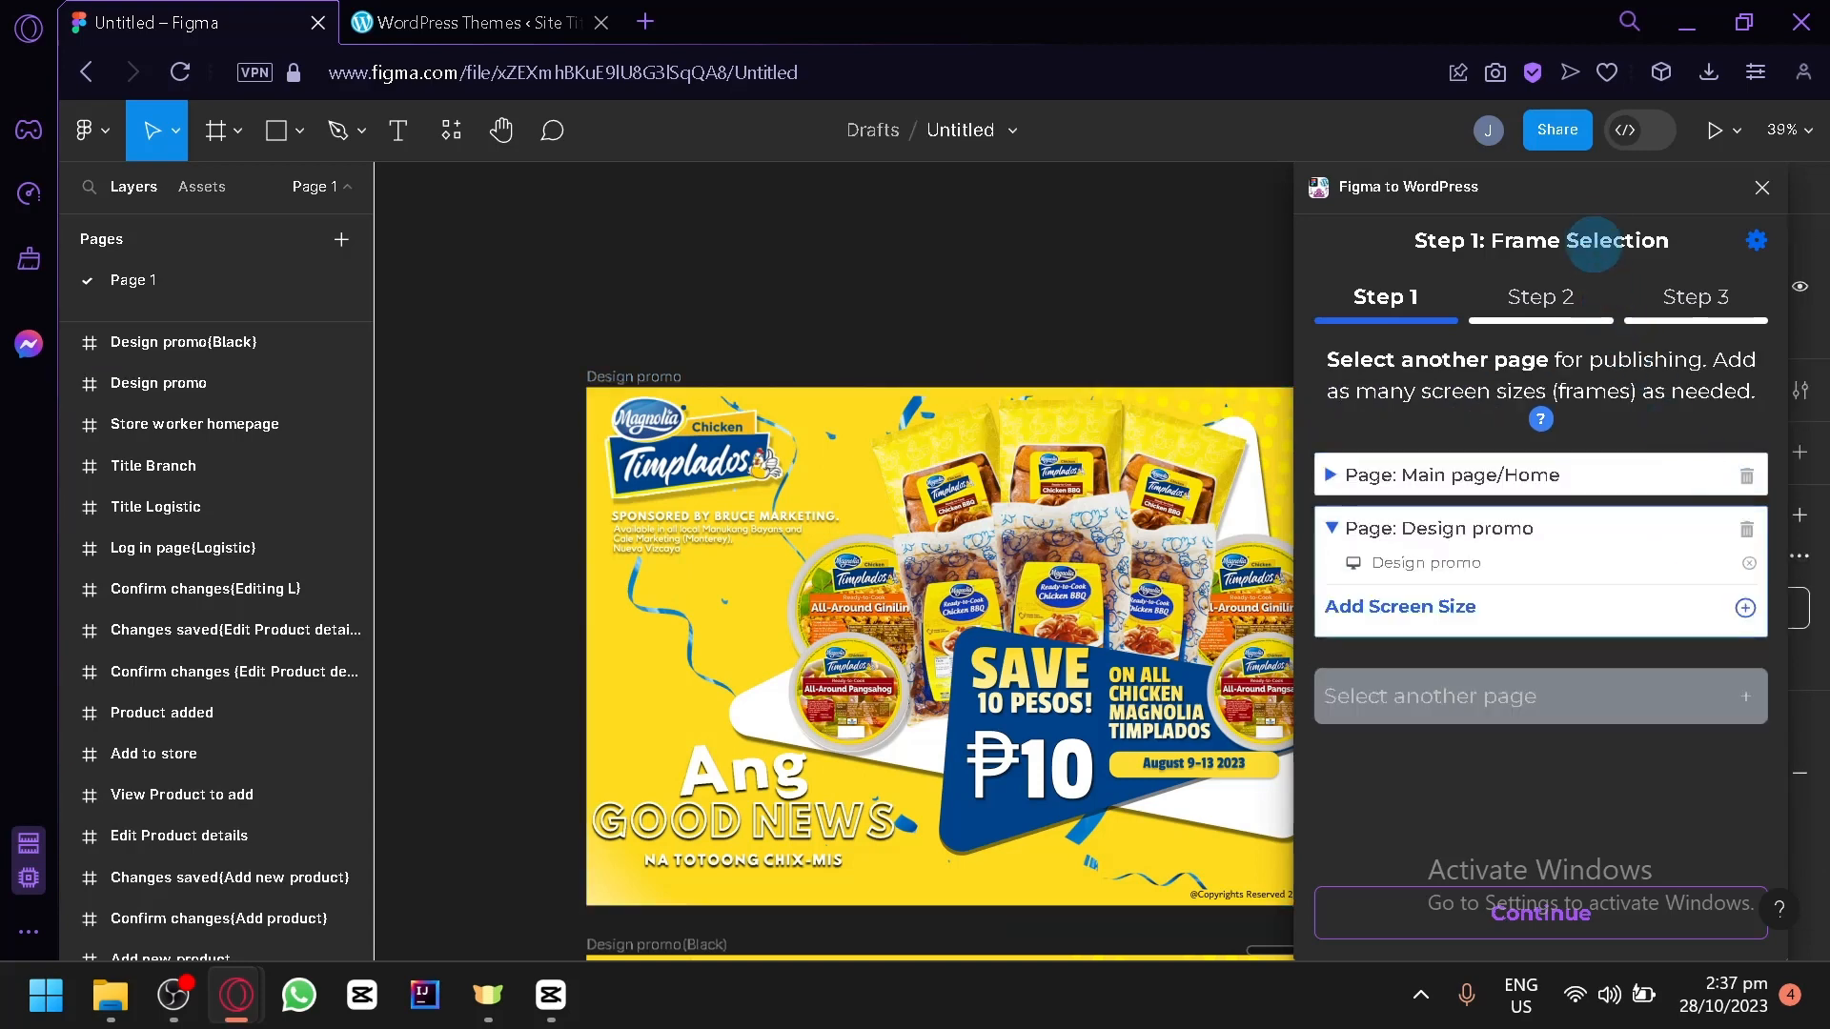
Finish the frame selection and decline the Yotako AI Assistant to proceed to element selection
left_click_drag(1586, 179, 999, 179)
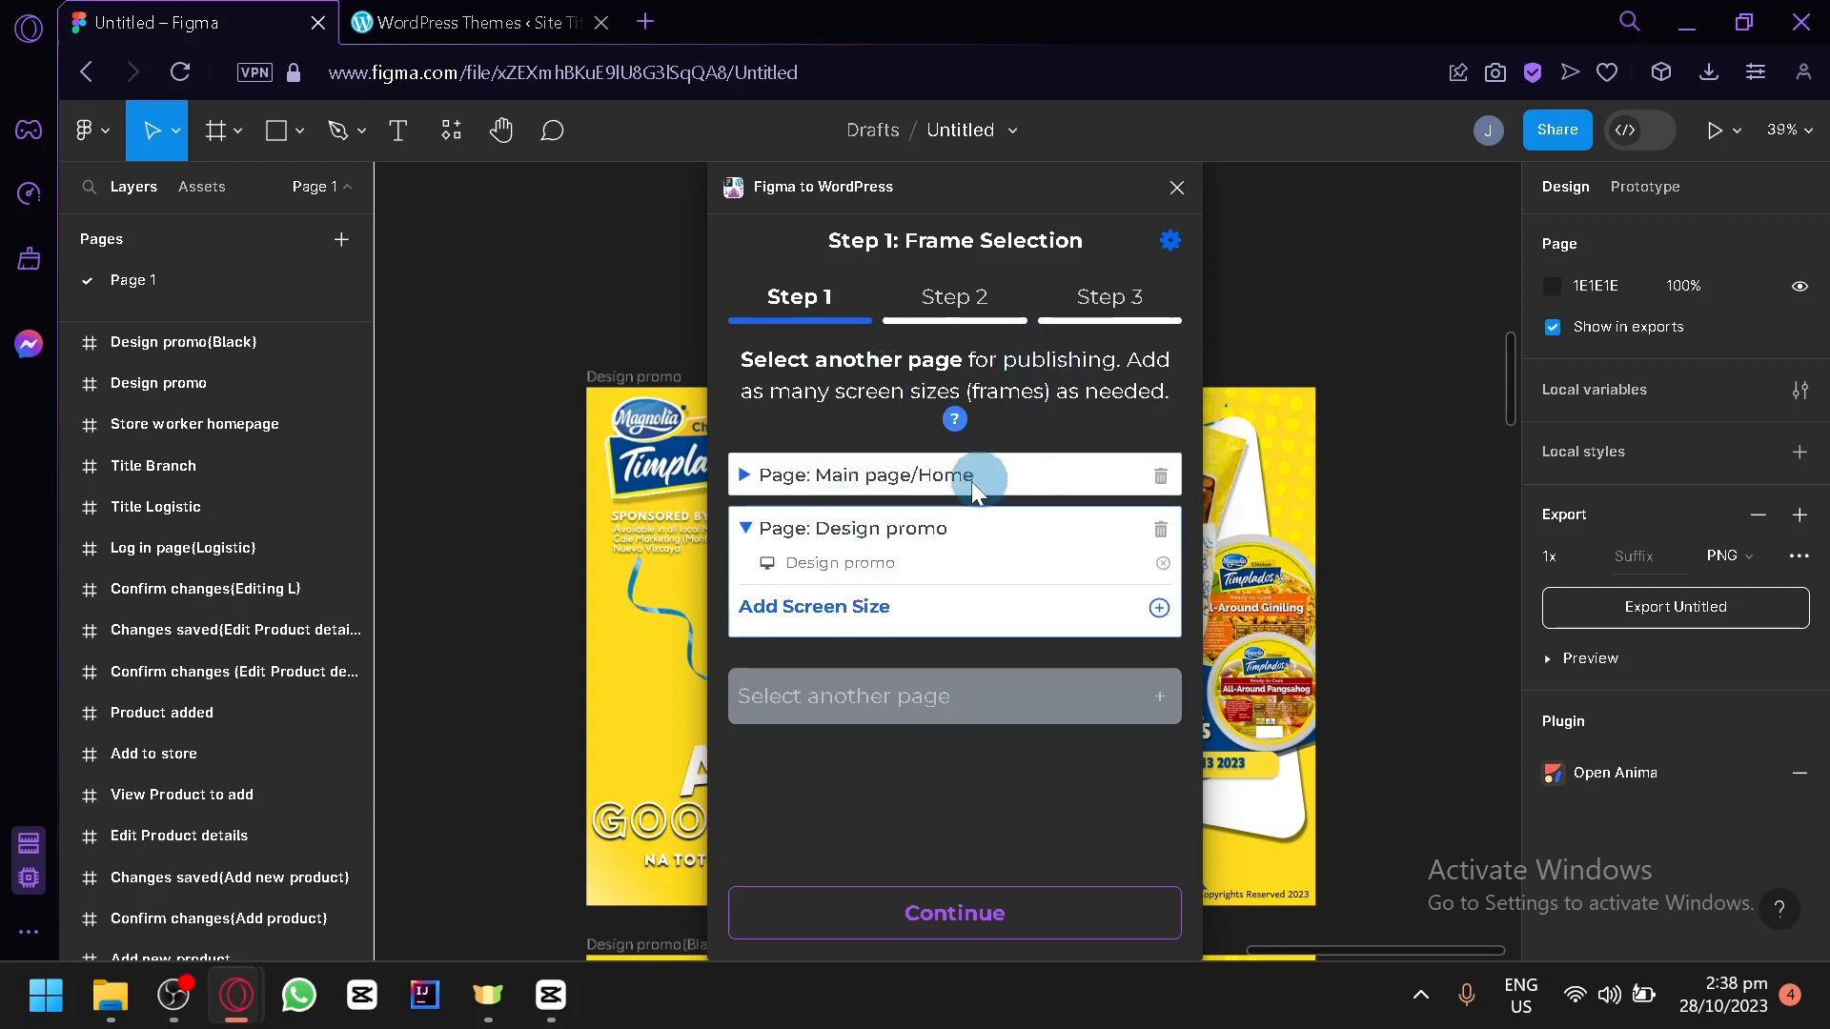
left_click(1022, 917)
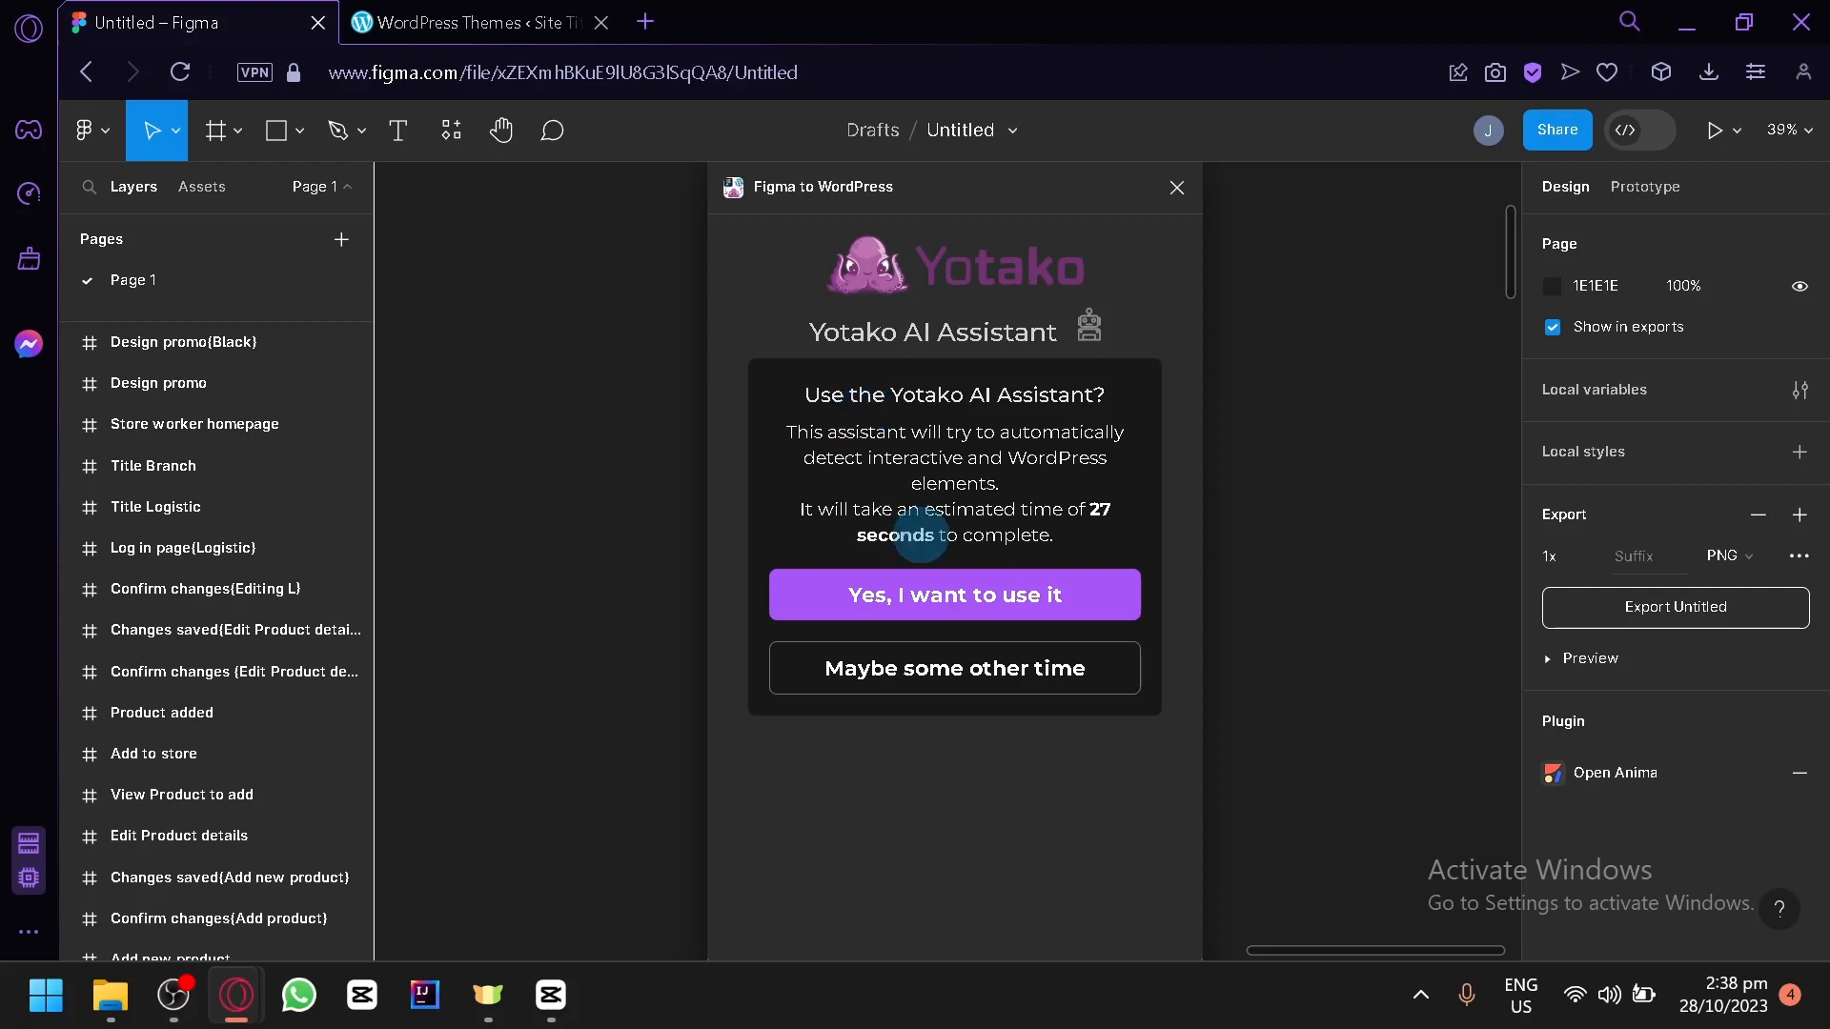
double_click(961, 680)
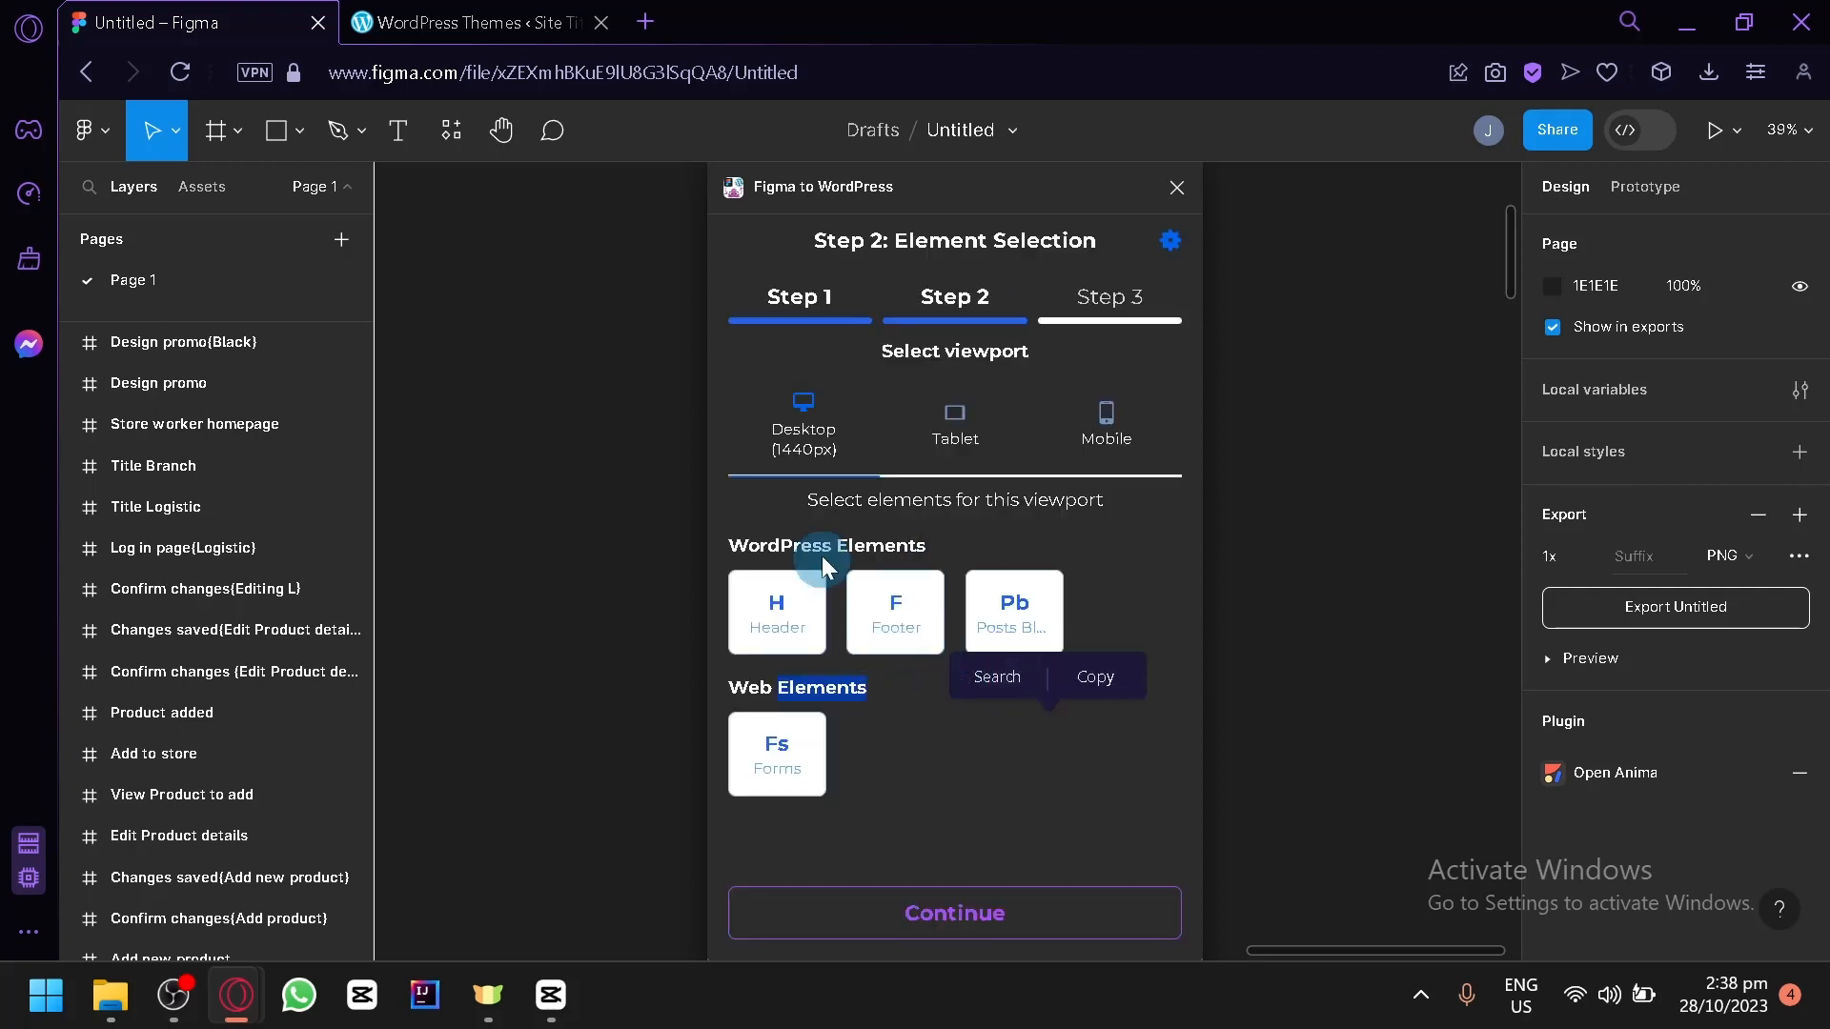
Examine the Header element option for the Desktop (1440px) viewport and return to the WordPress elements overview
left_click(809, 381)
left_click(787, 419)
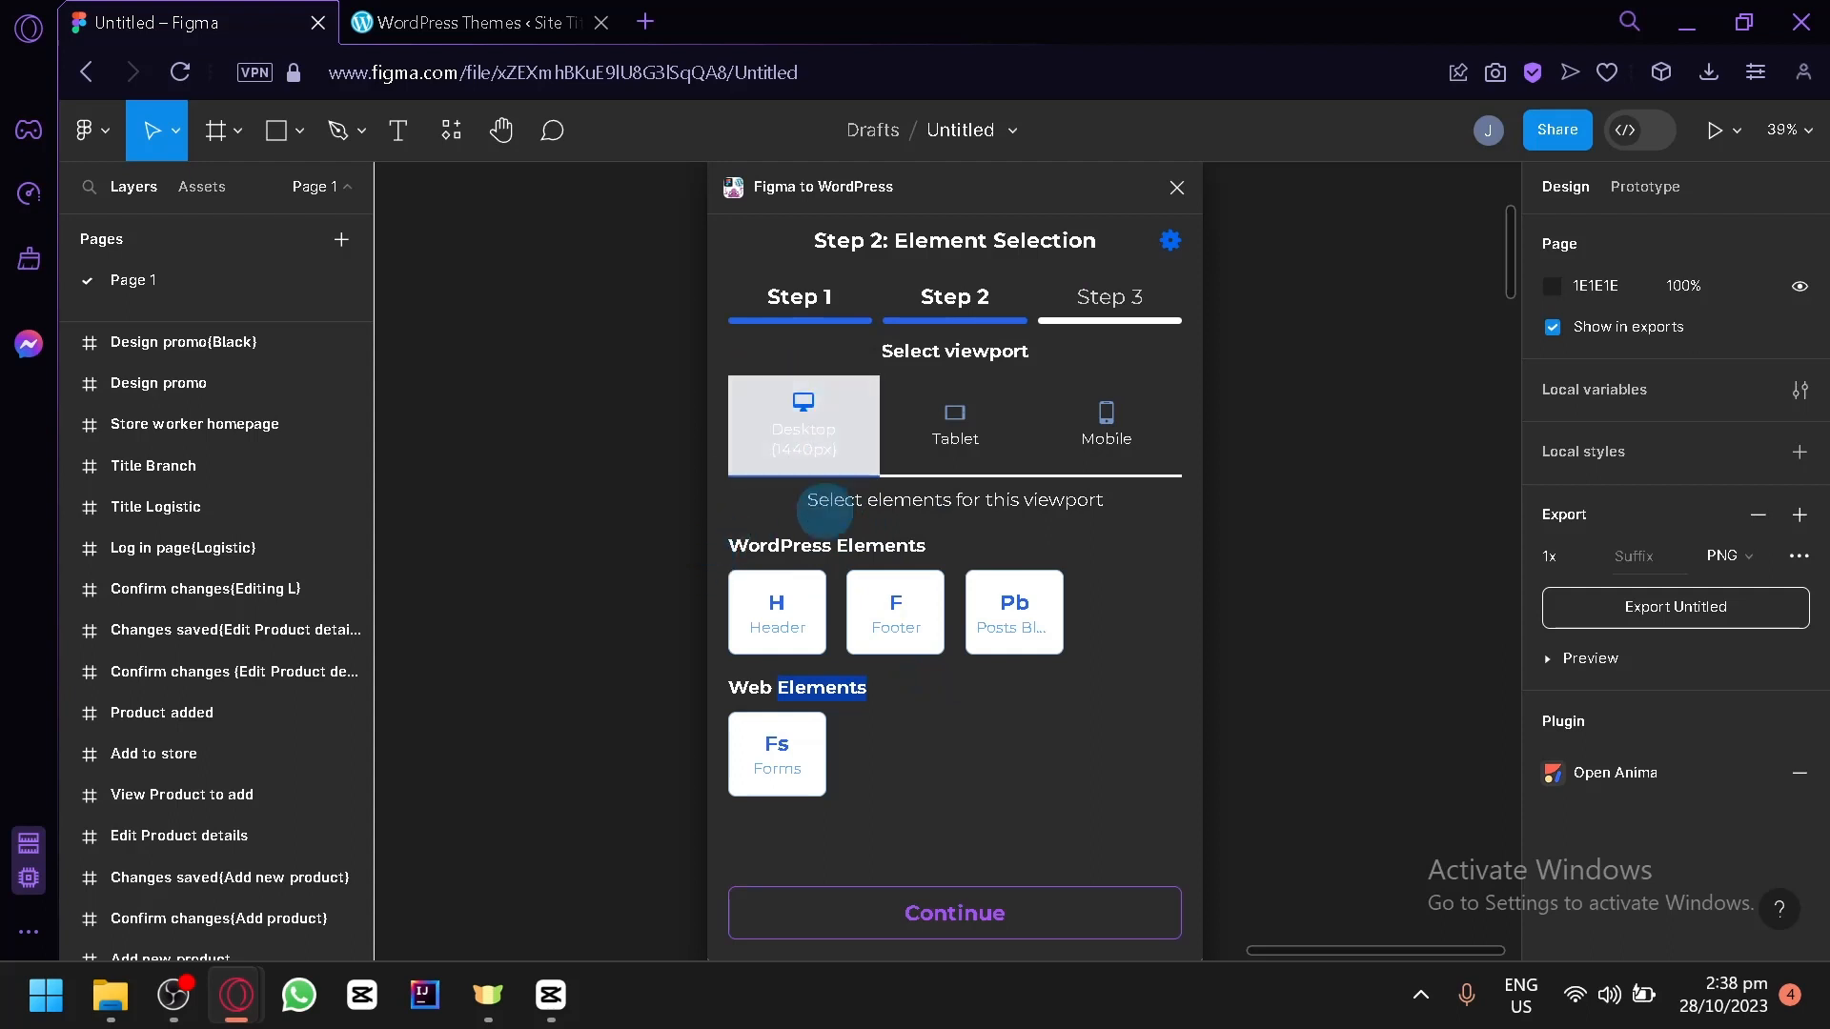
left_click(763, 599)
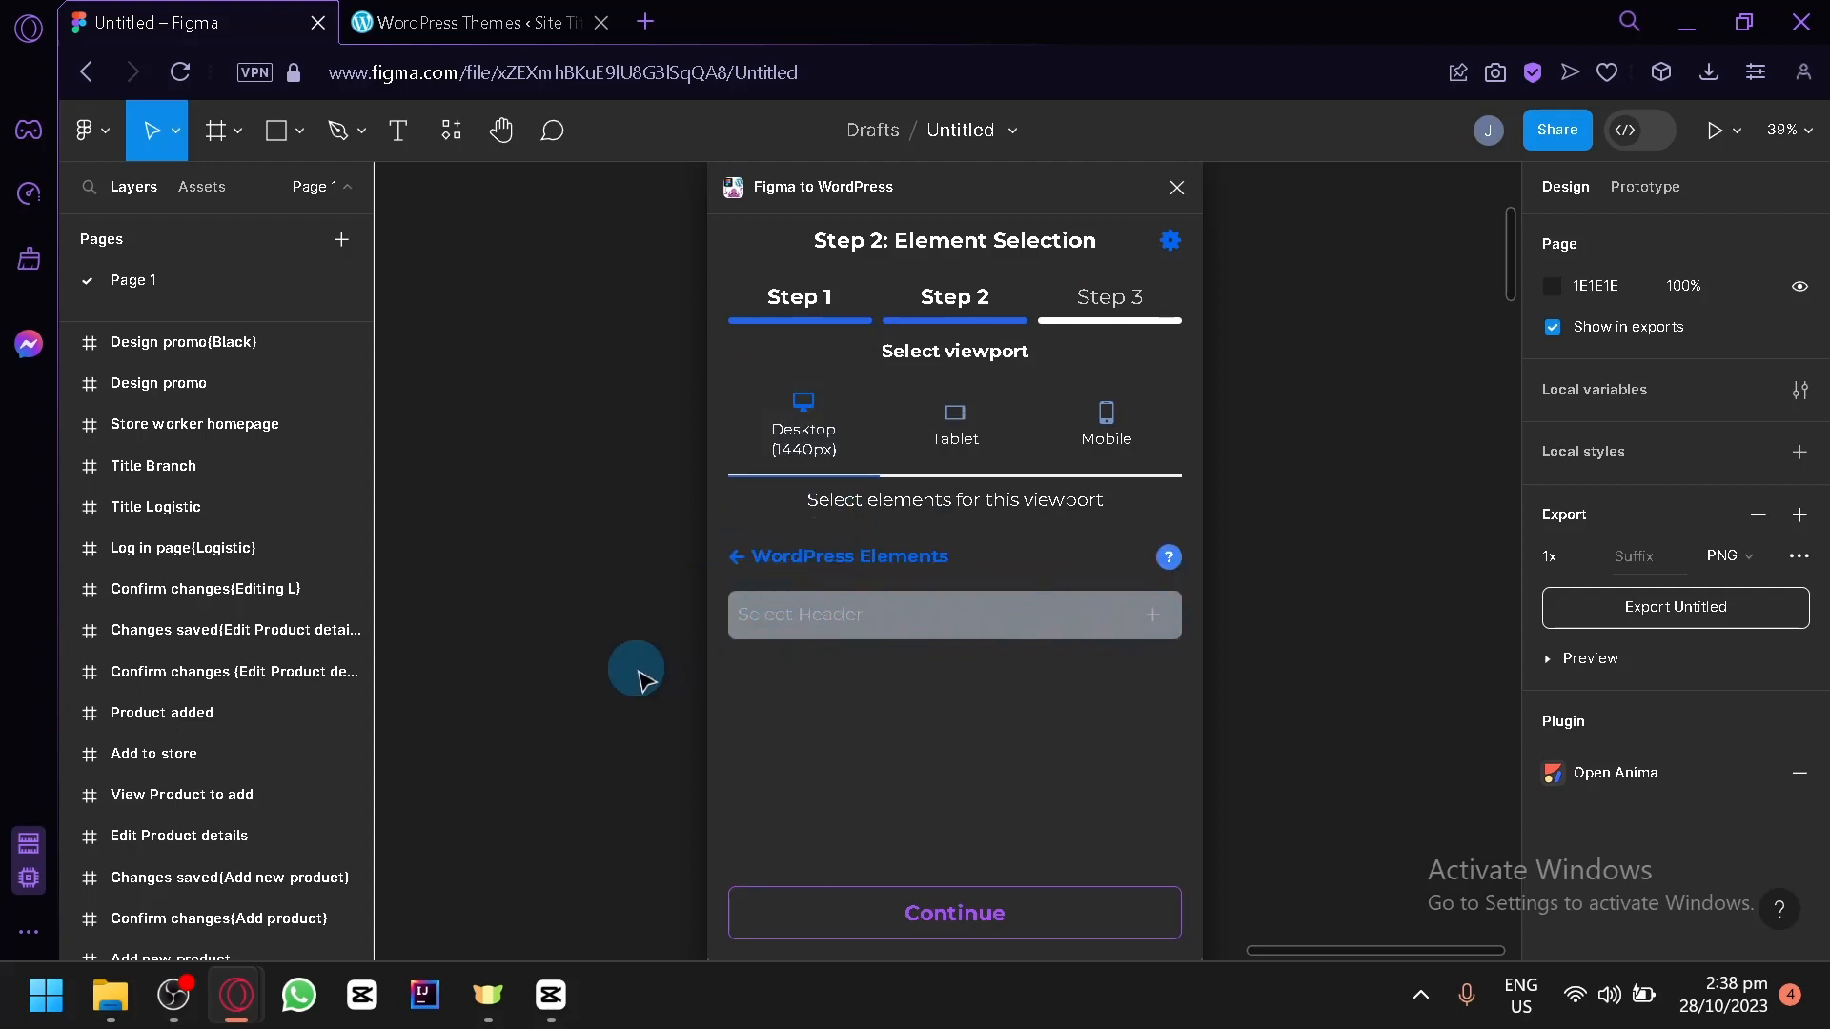
scroll(560, 568, "down", 5)
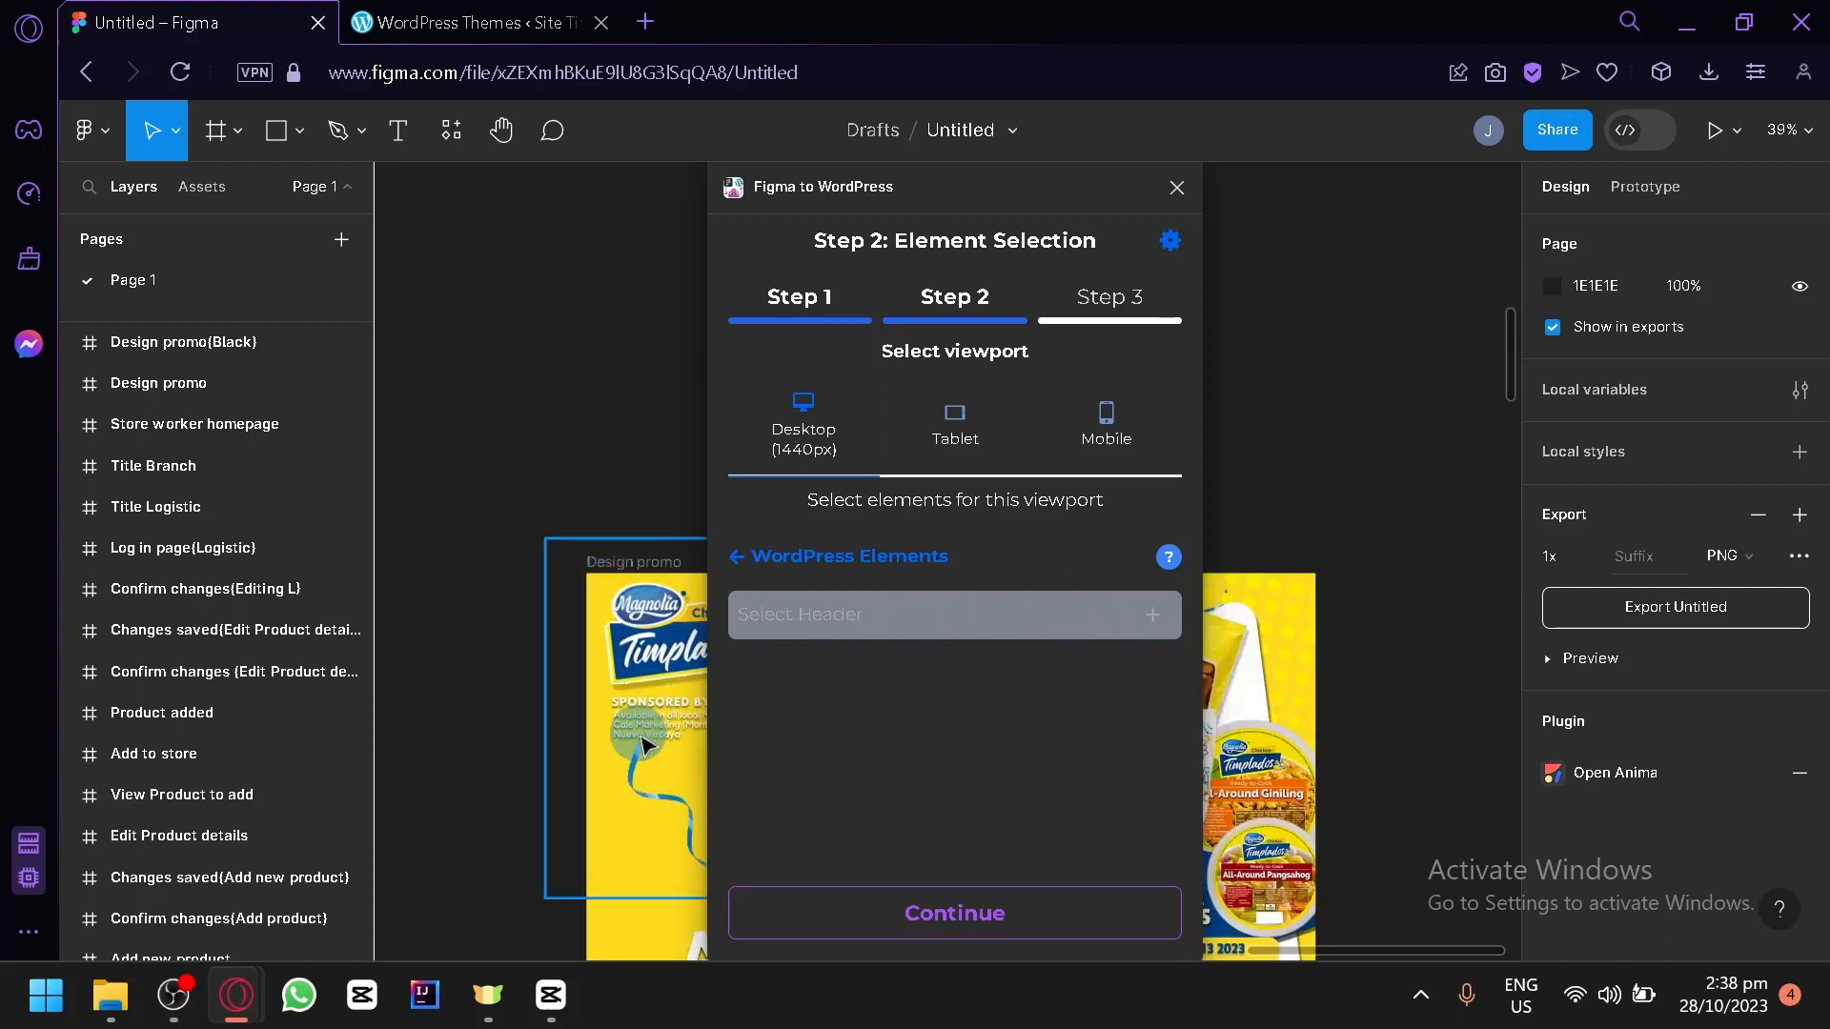
scroll(651, 751, "down", 3)
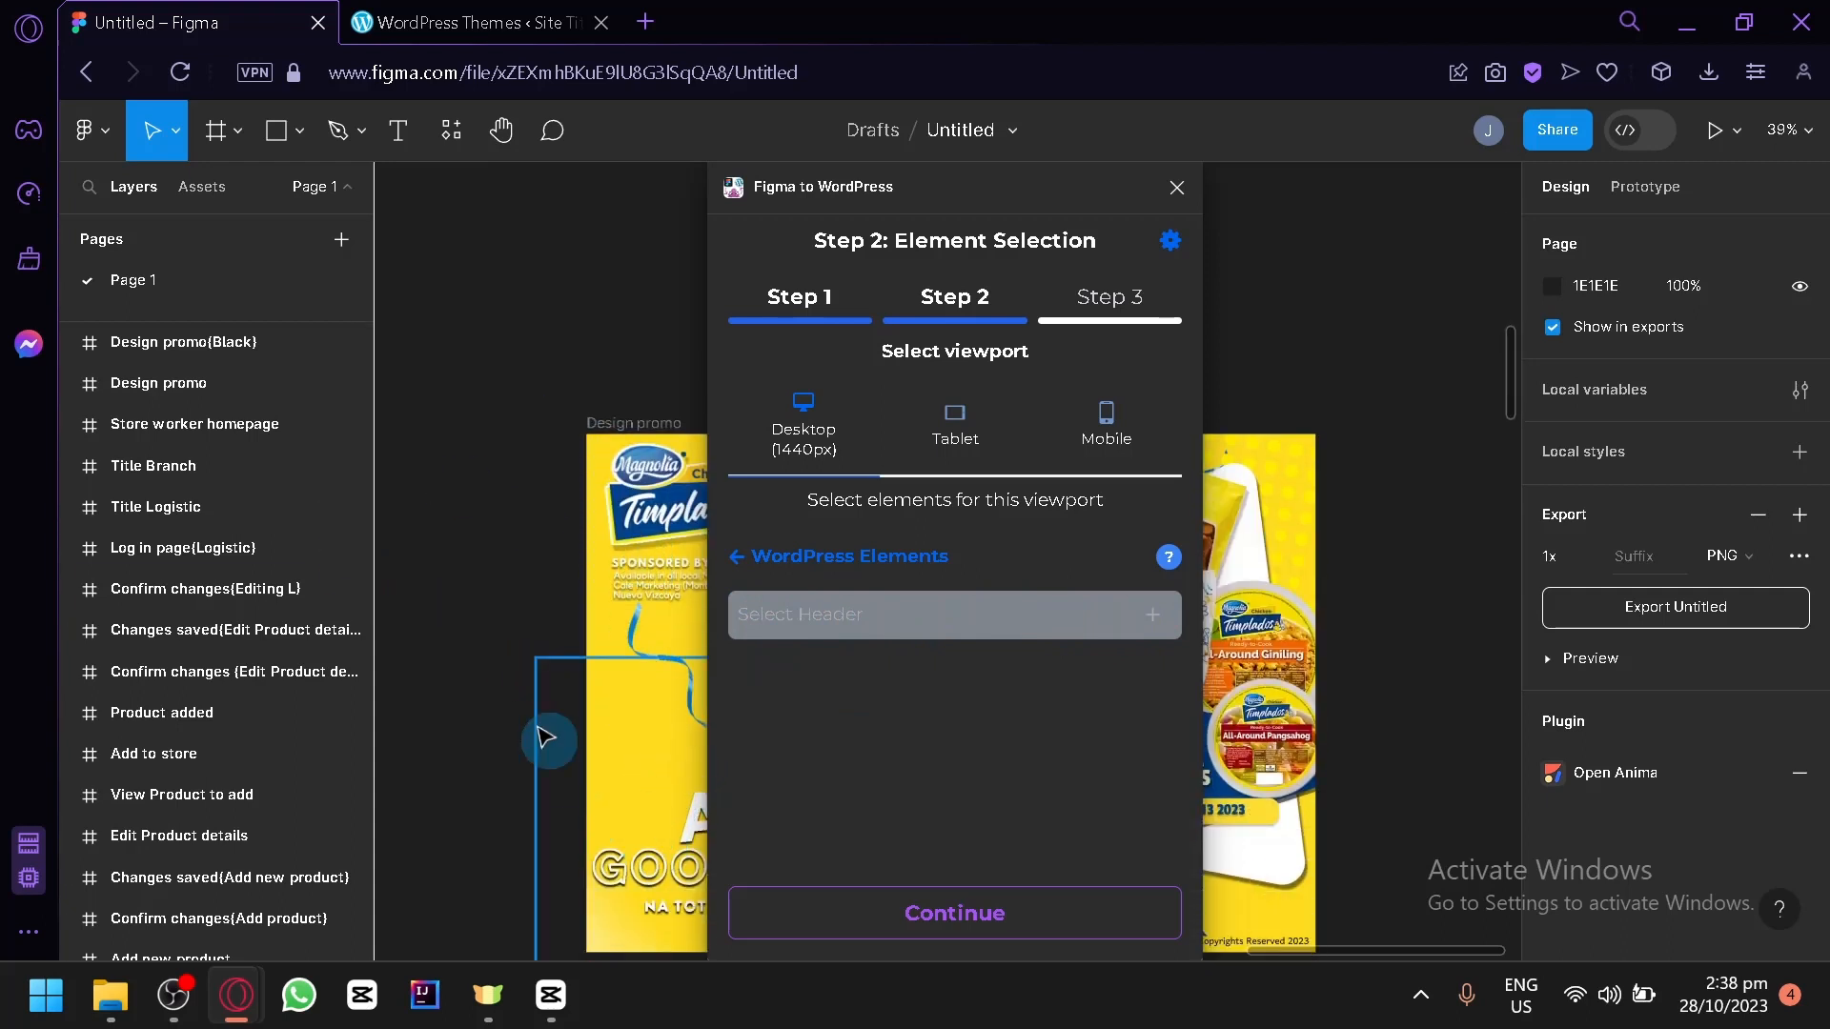
scroll(479, 503, "up", 12)
left_click(733, 562)
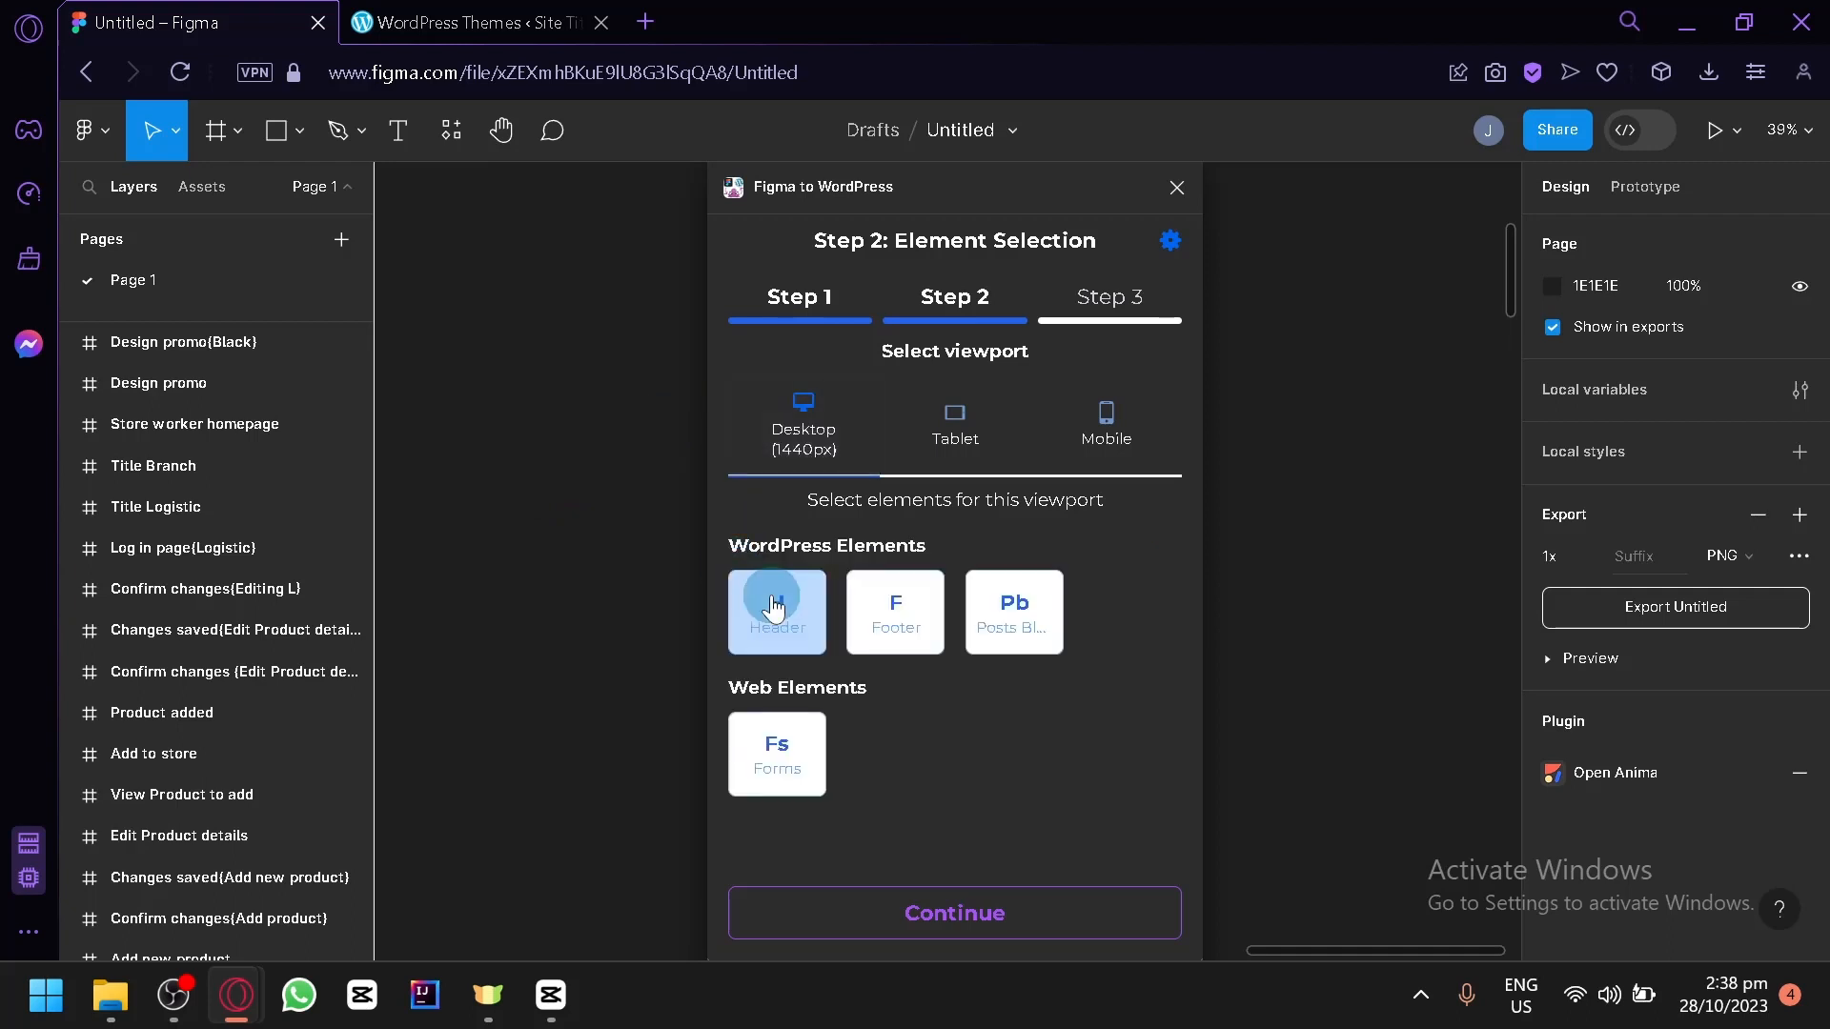
Continue to the build stage without selecting any WordPress elements and build the website with both selected pages
left_click(910, 634)
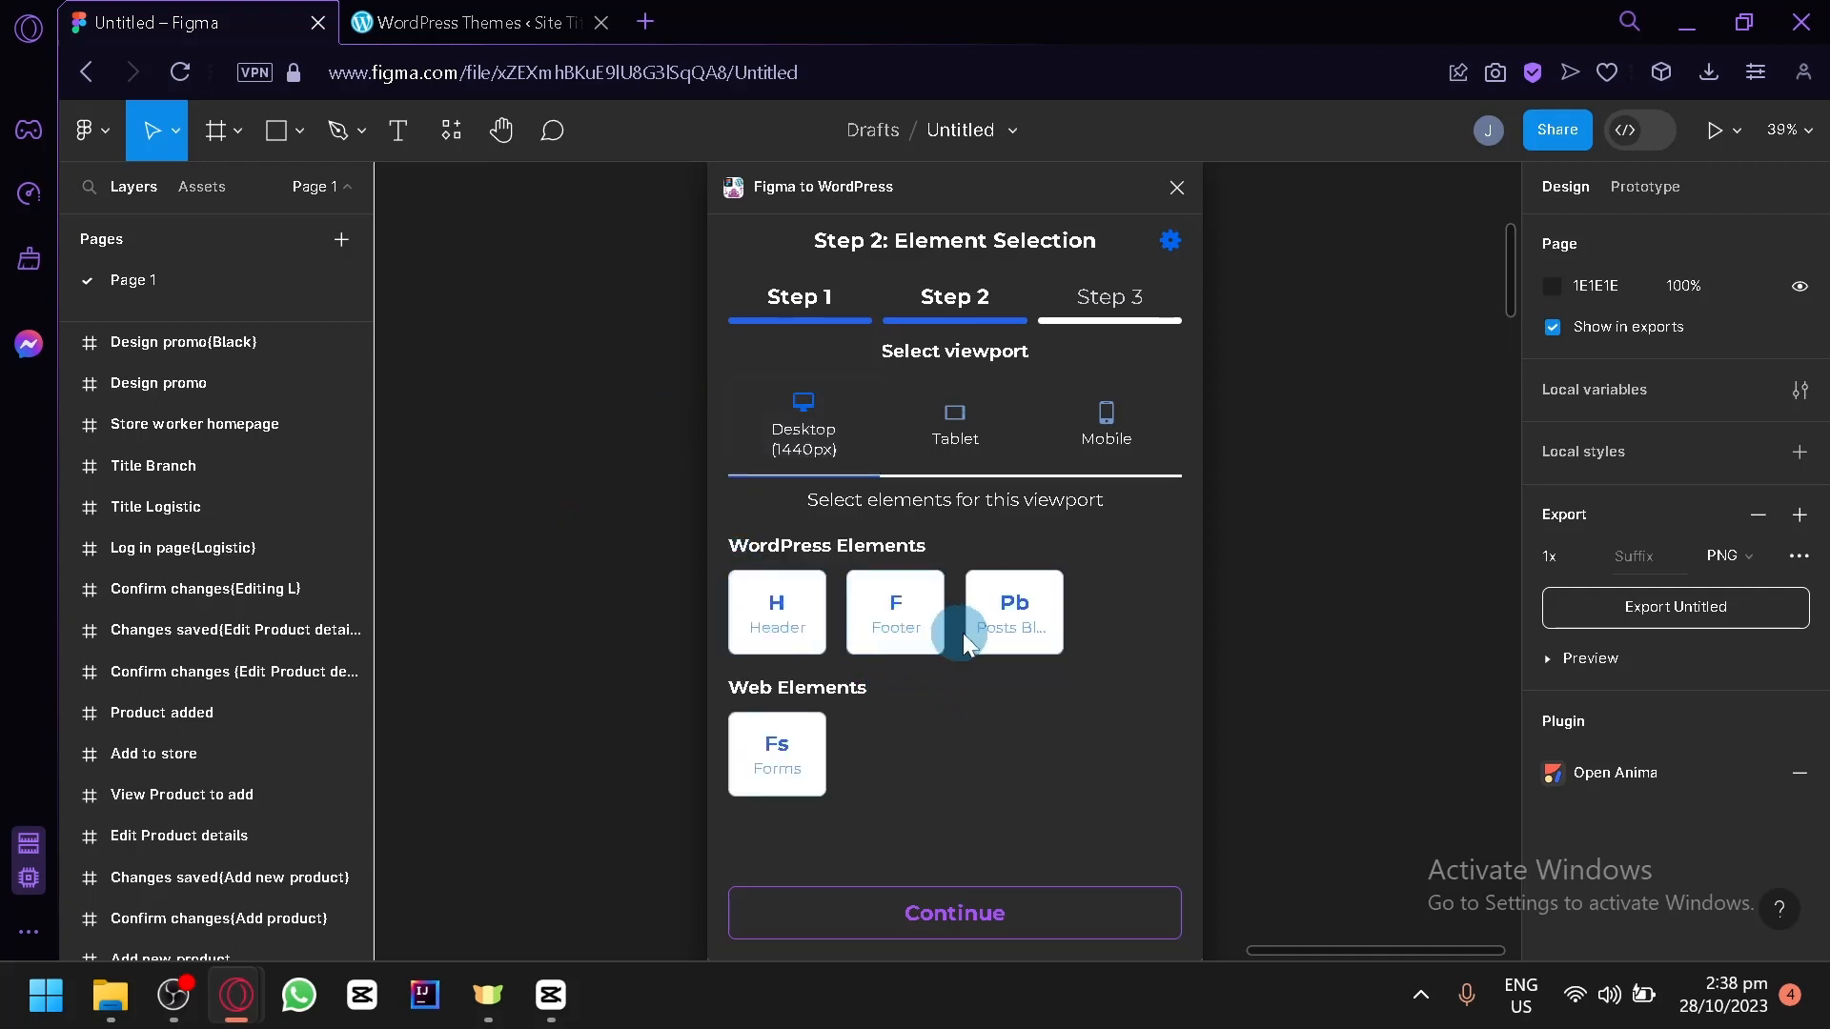
left_click(1008, 624)
left_click(928, 887)
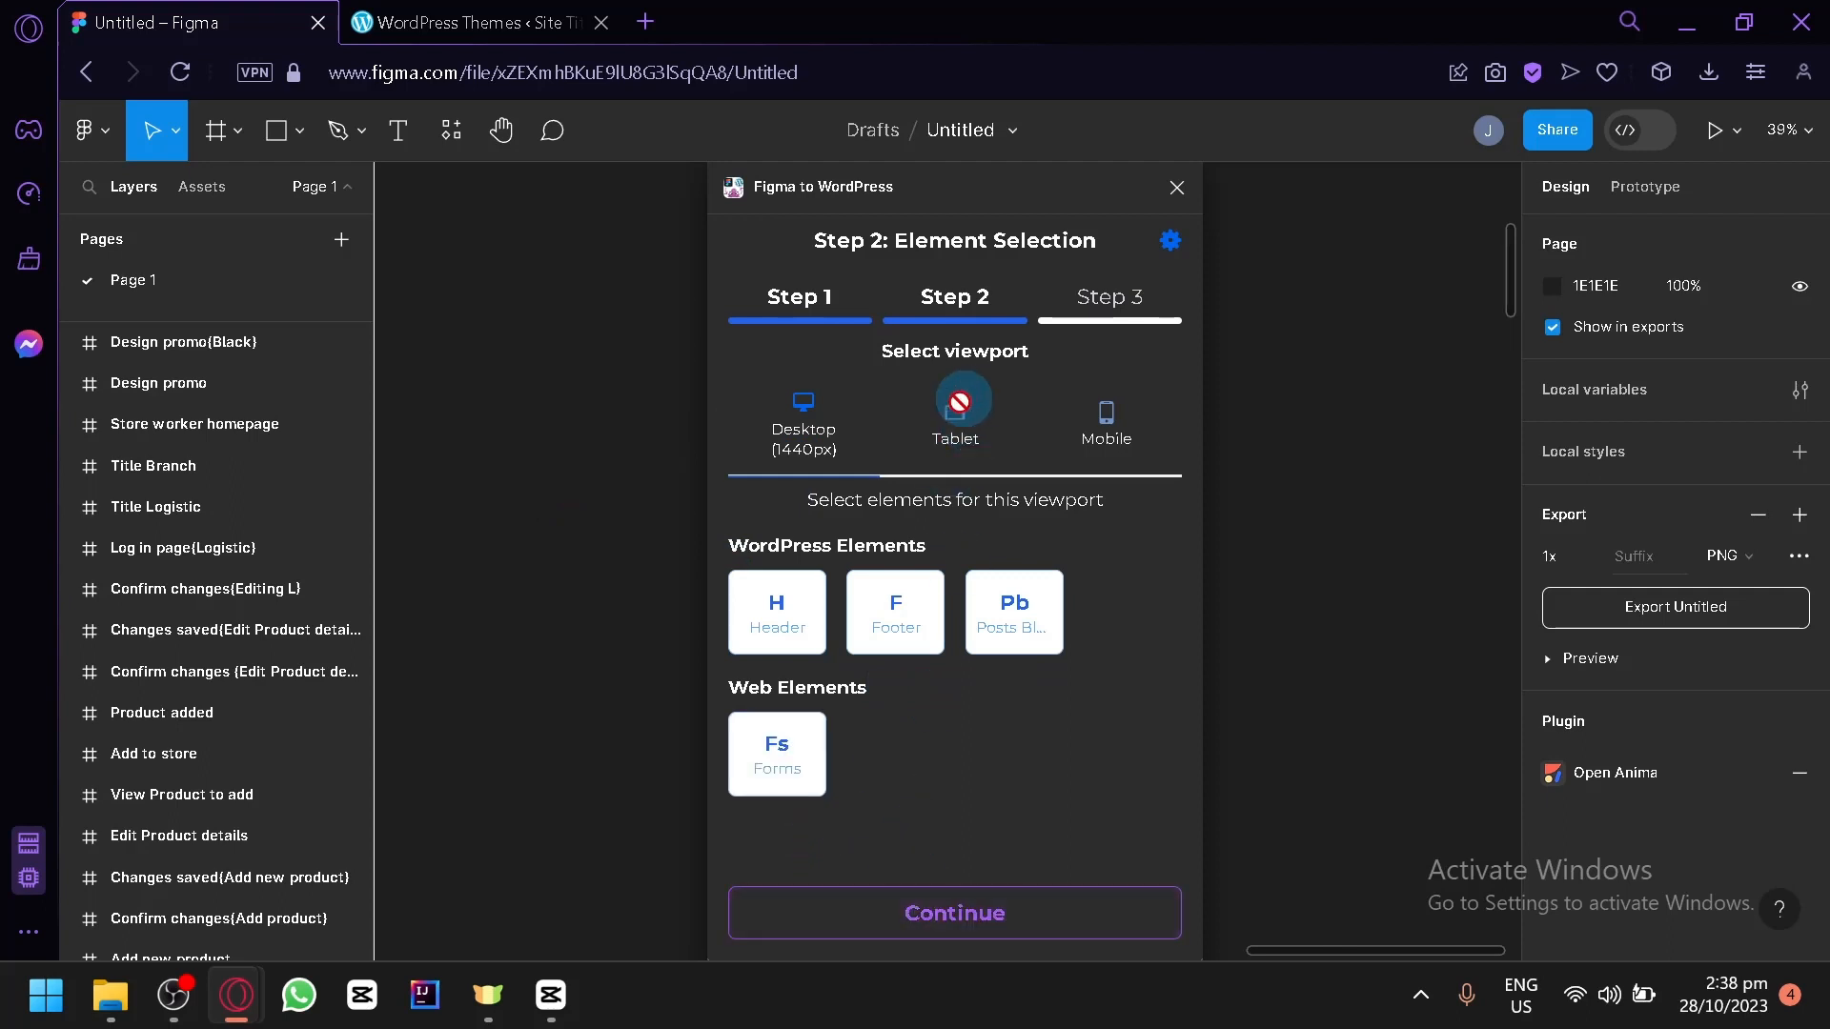
left_click(898, 915)
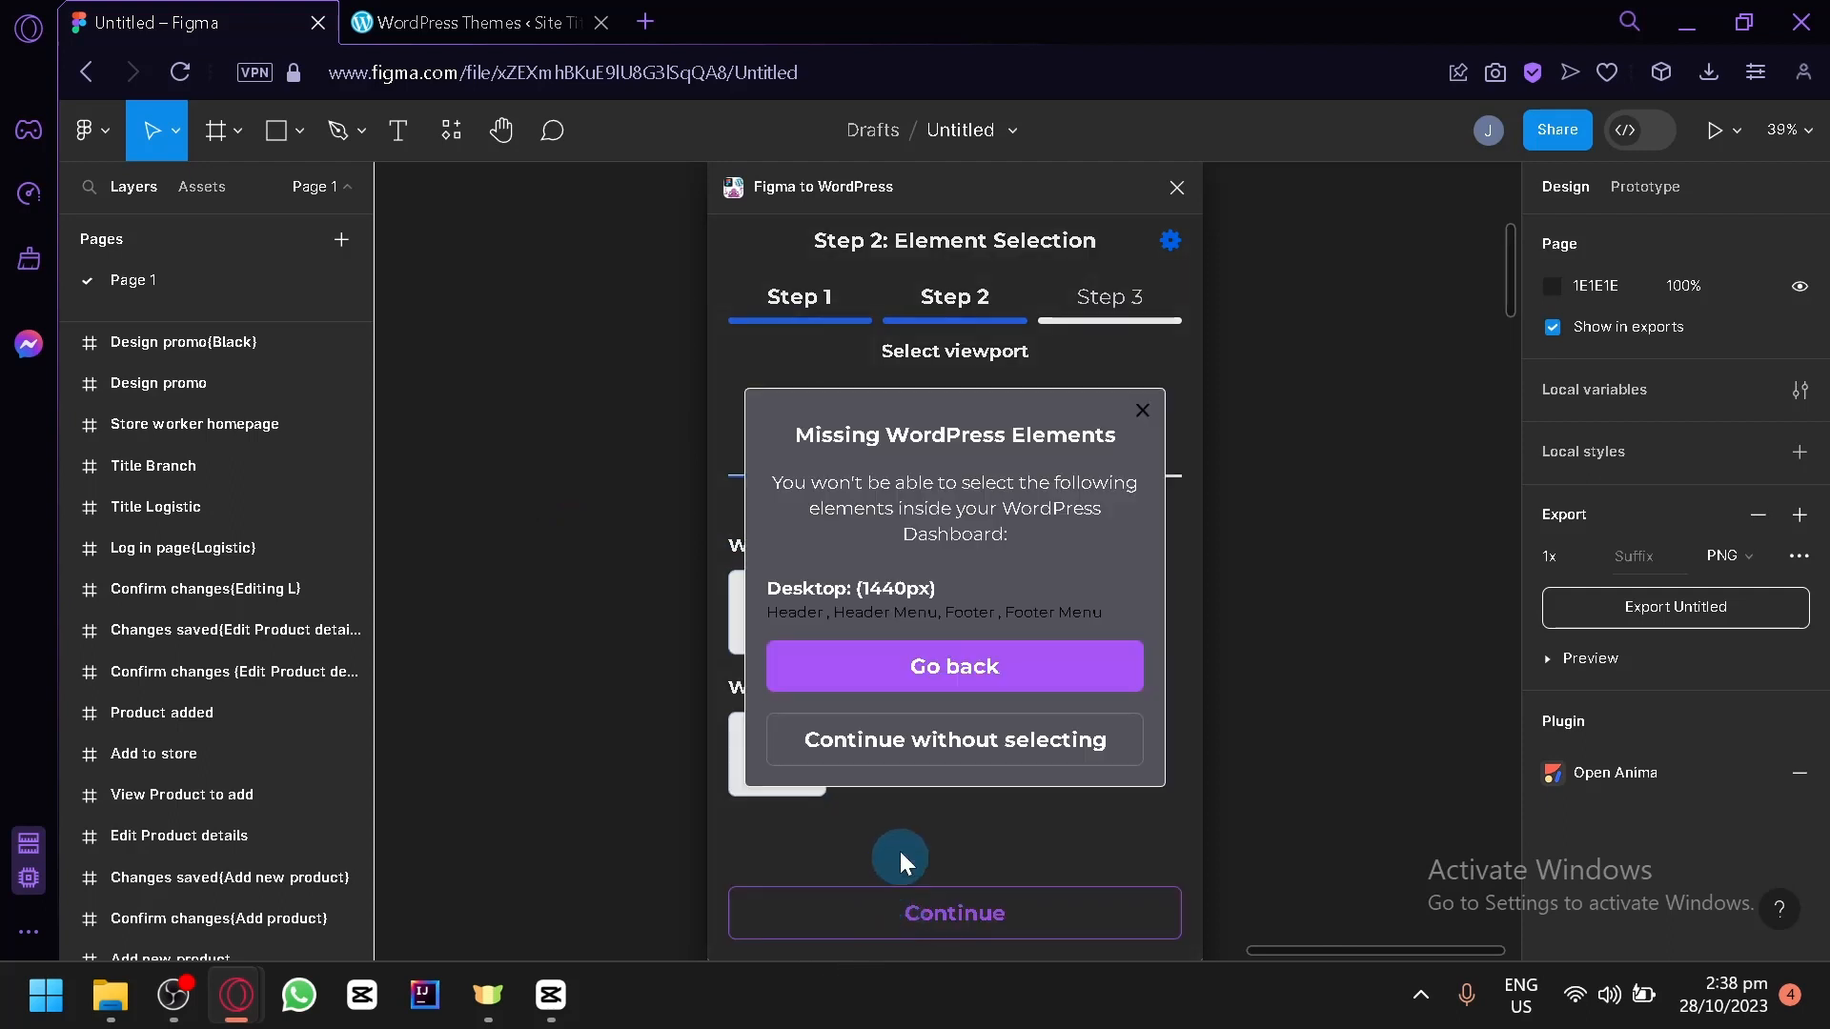
left_click(909, 743)
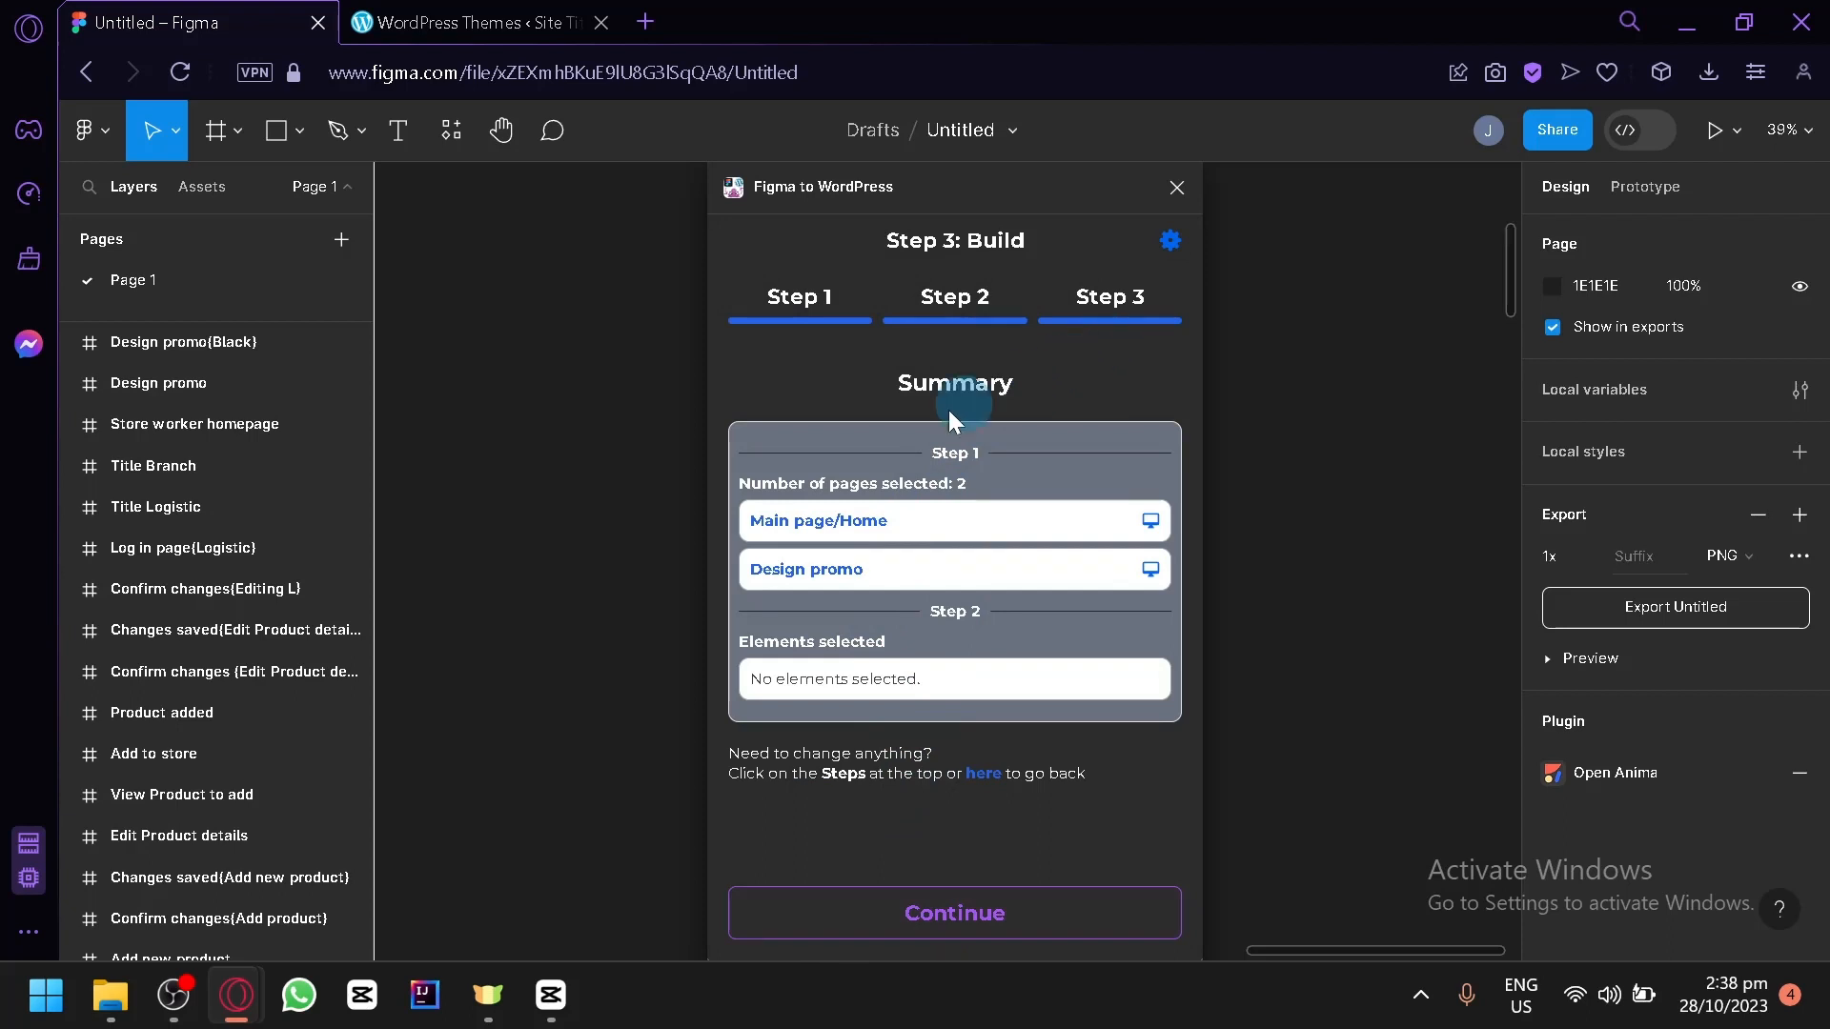
left_click(941, 900)
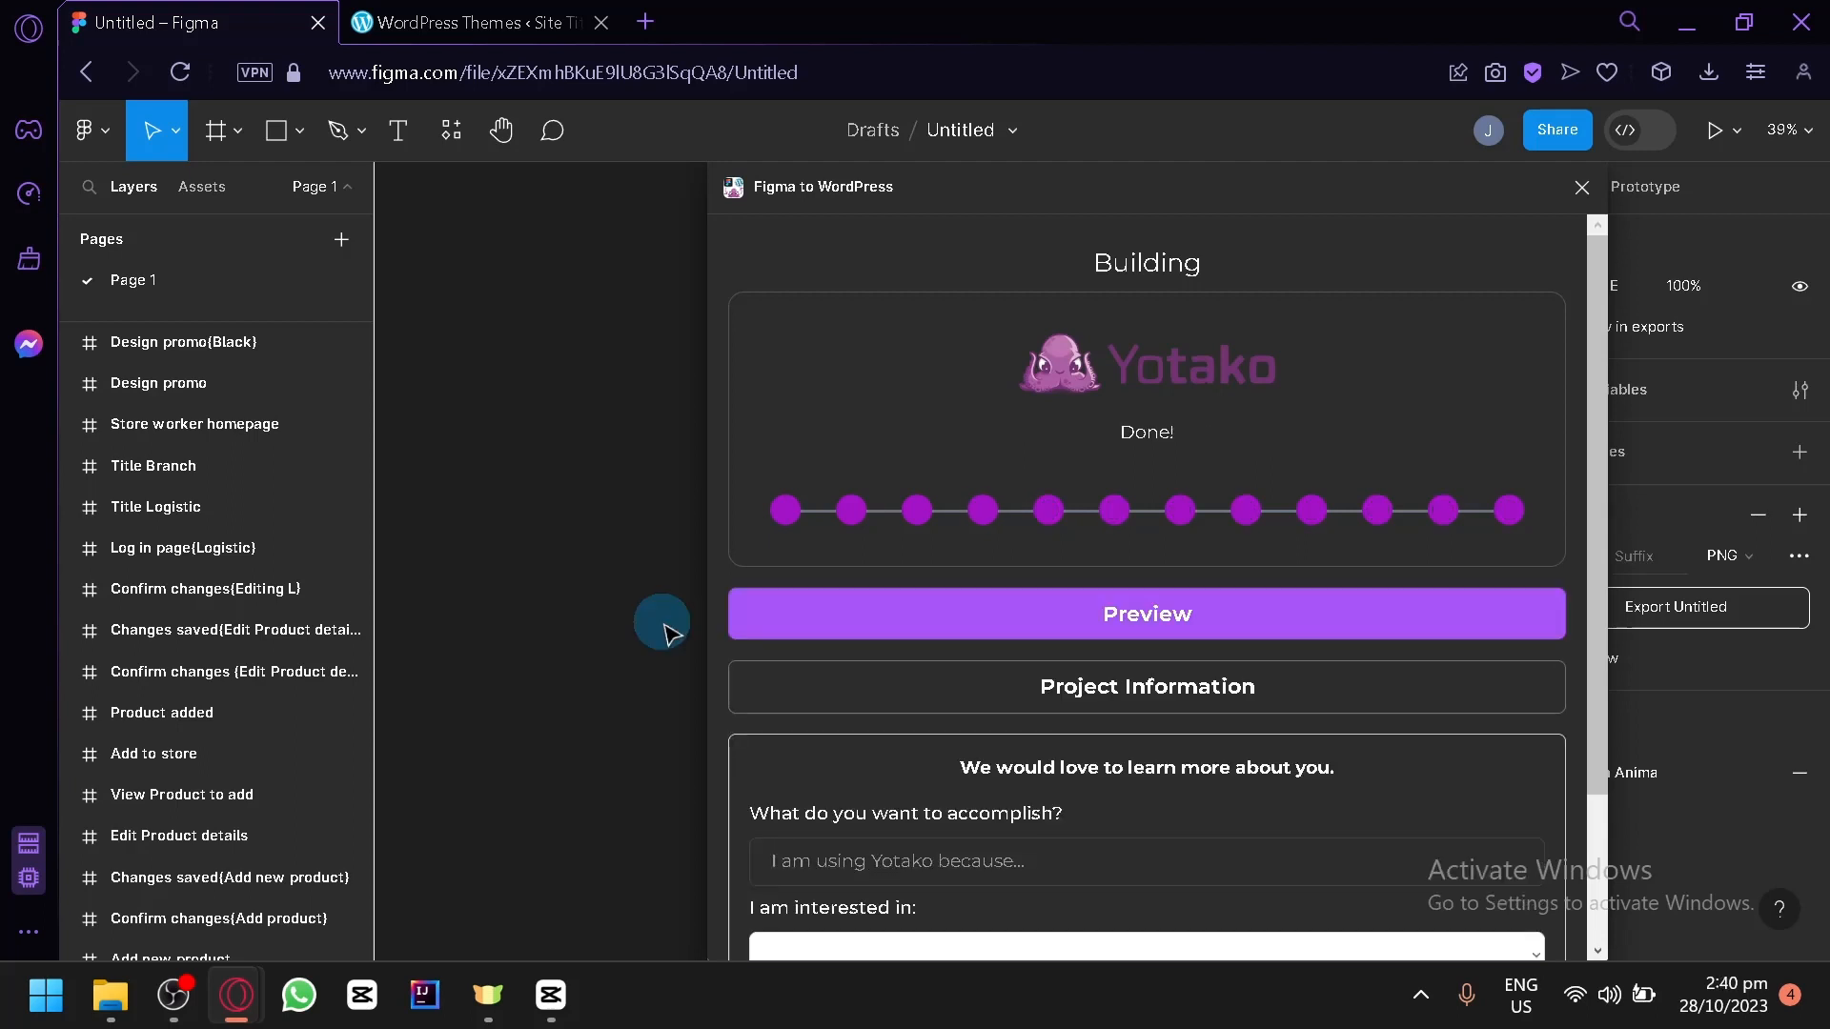
Open the preview of the built website
scroll(1180, 695, "down", 2)
scroll(1181, 696, "up", 2)
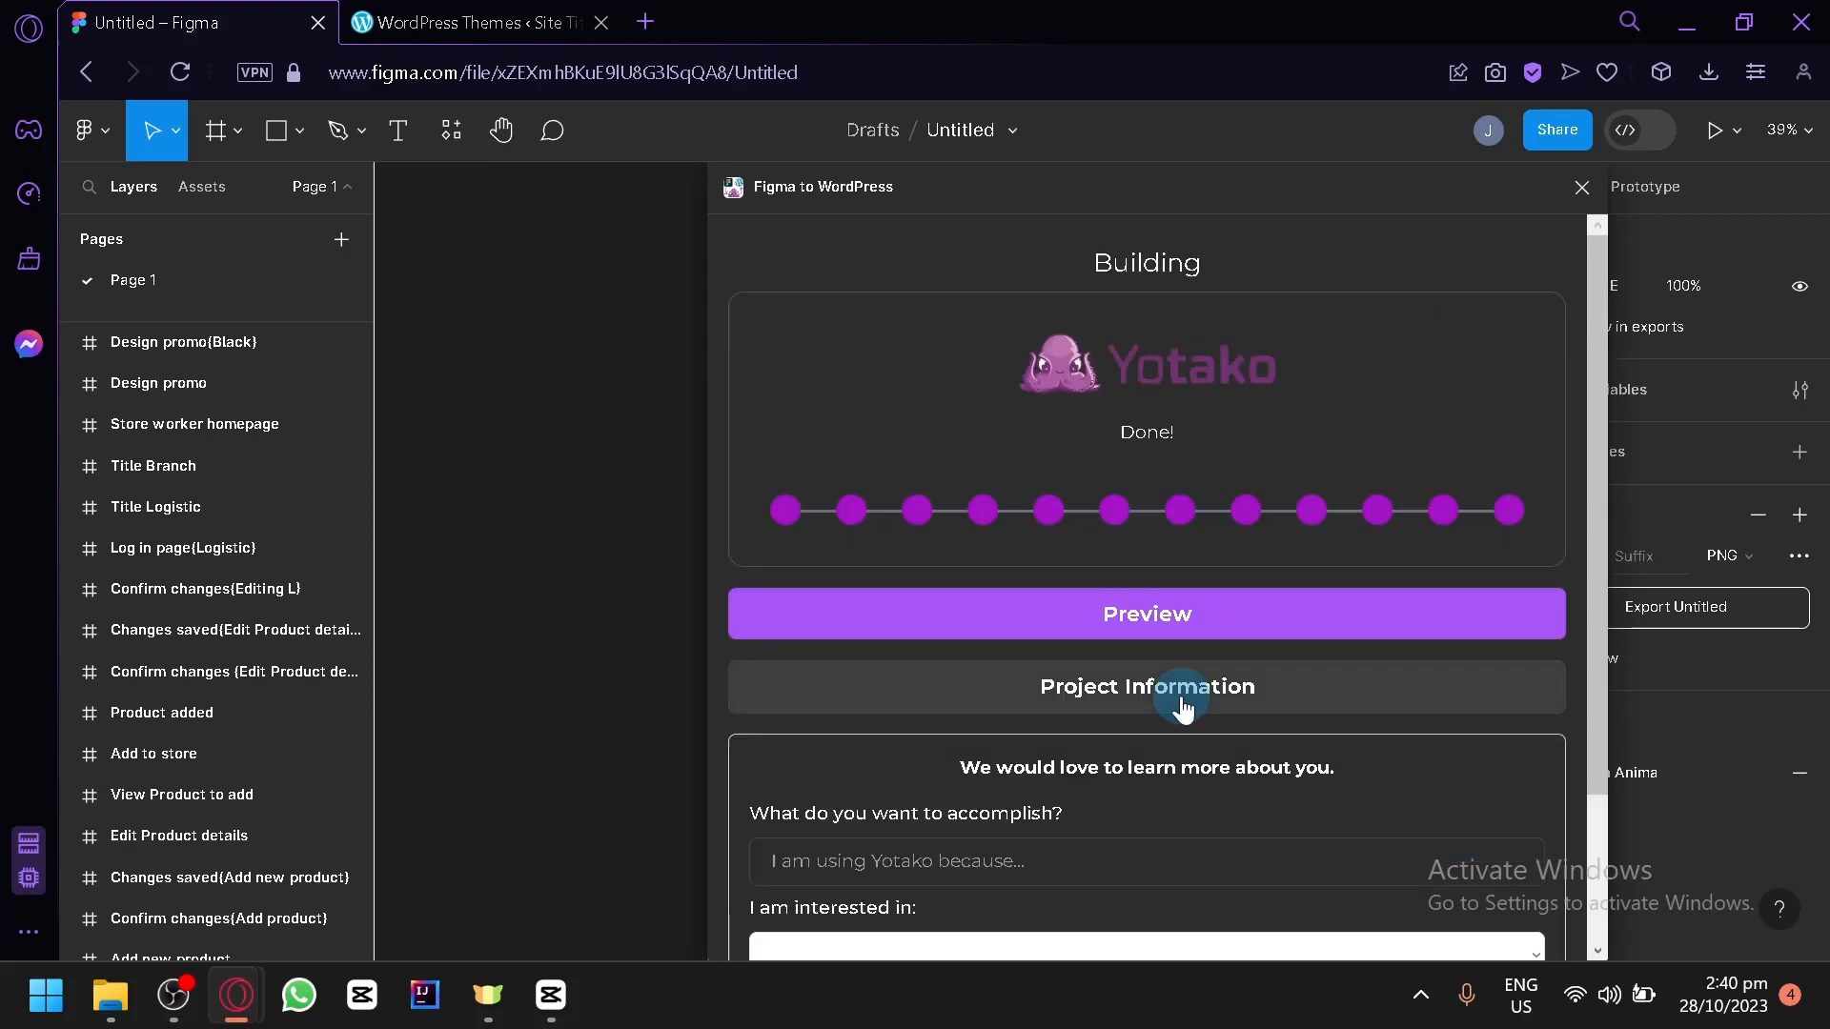
left_click(1134, 622)
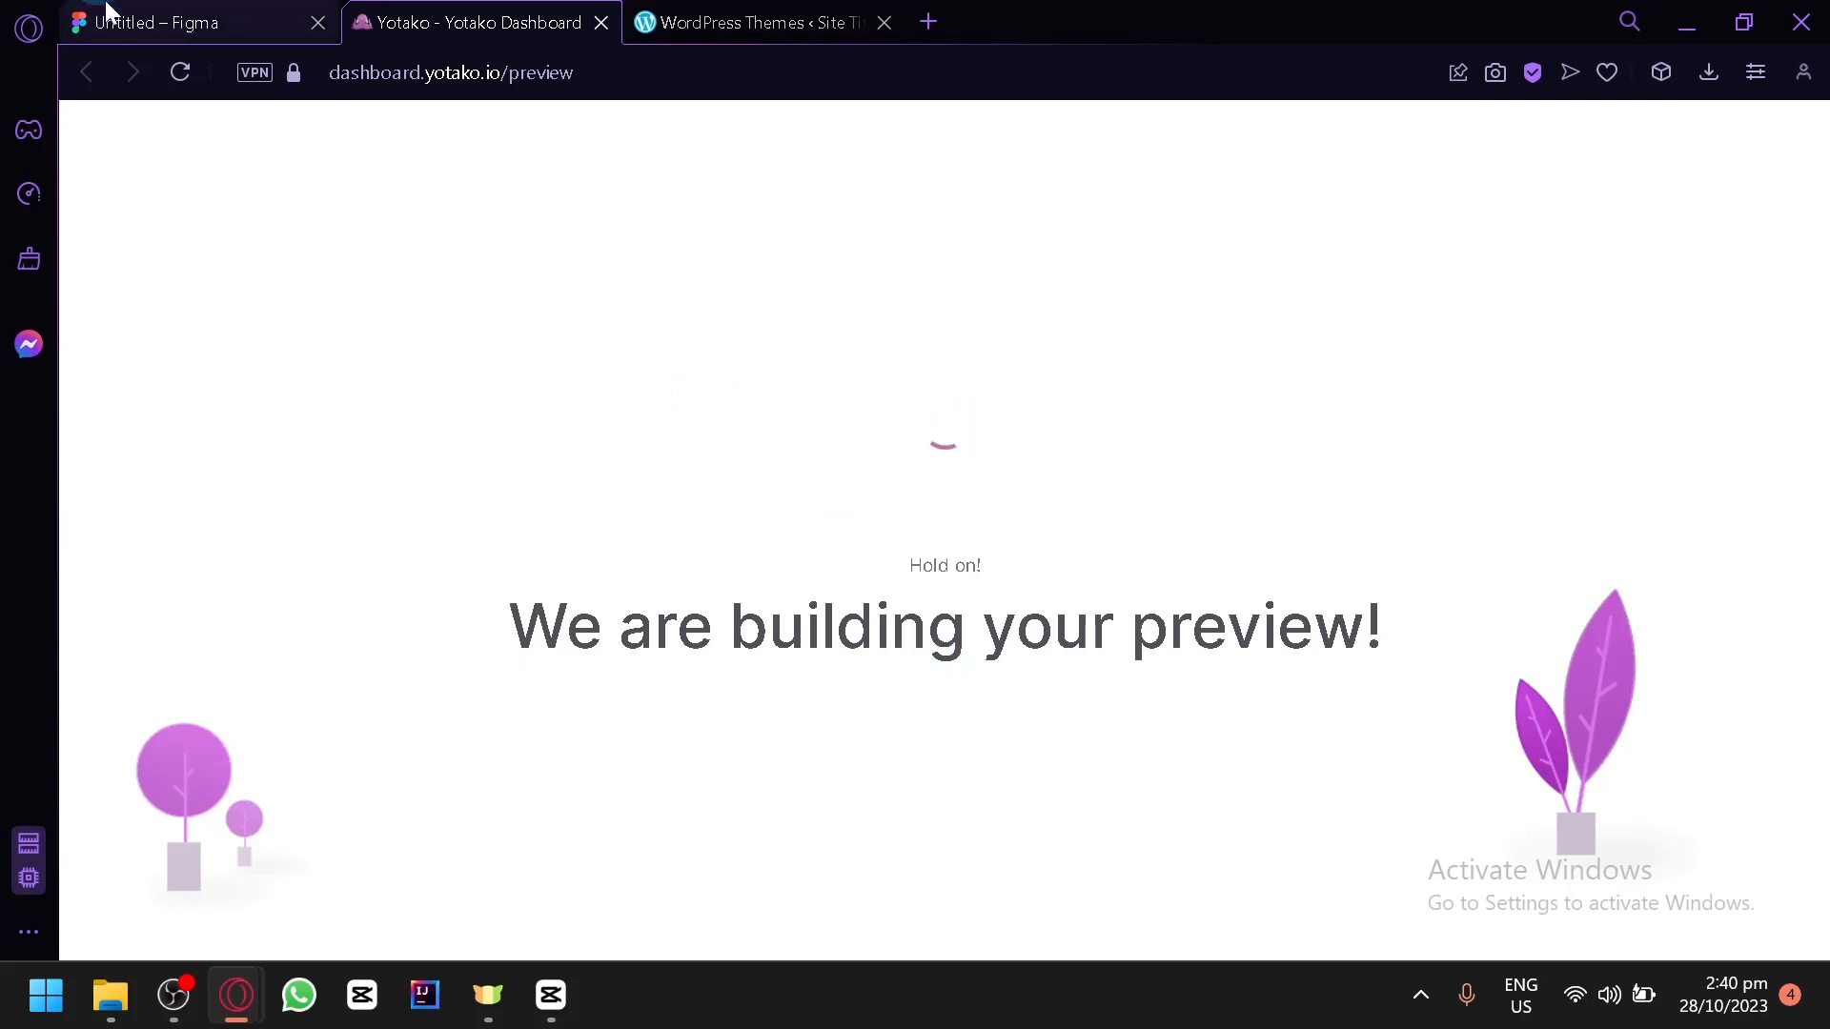
Return to the Figma file, close the plugin and look over the design frames on the canvas and in the layer list
left_click(215, 21)
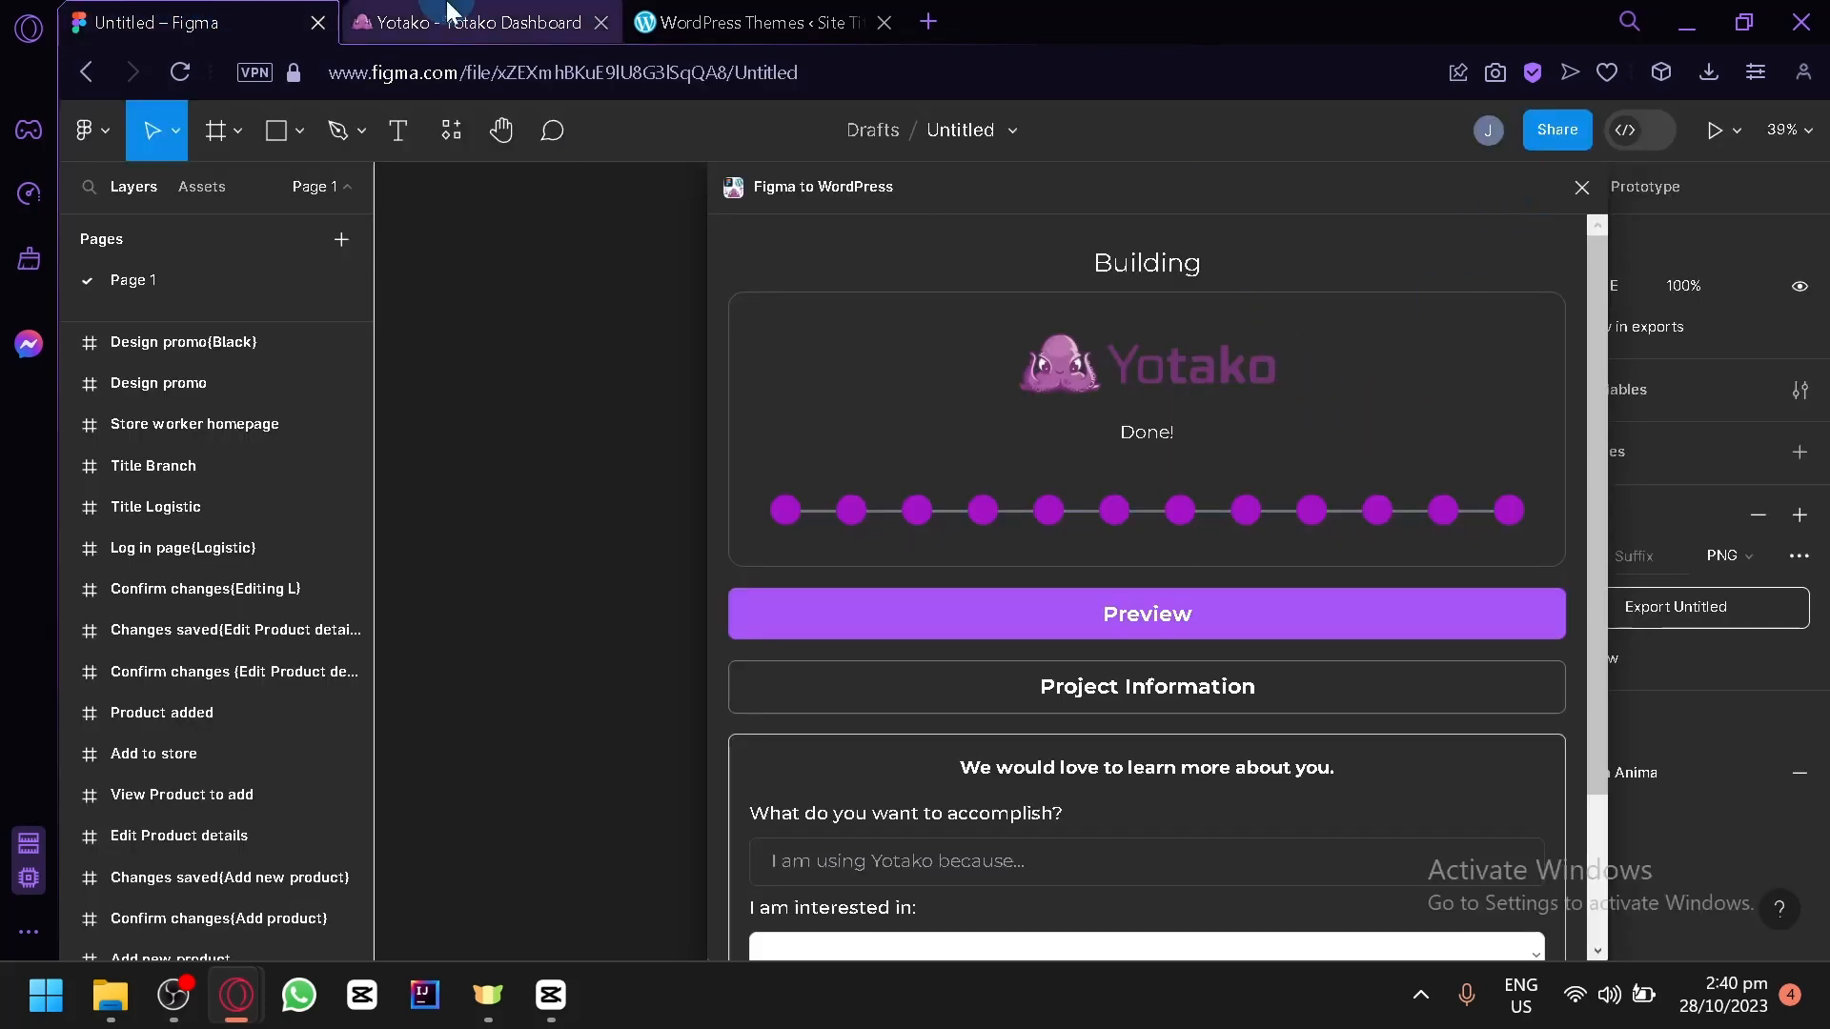
left_click(1581, 188)
scroll(1018, 576, "down", 6)
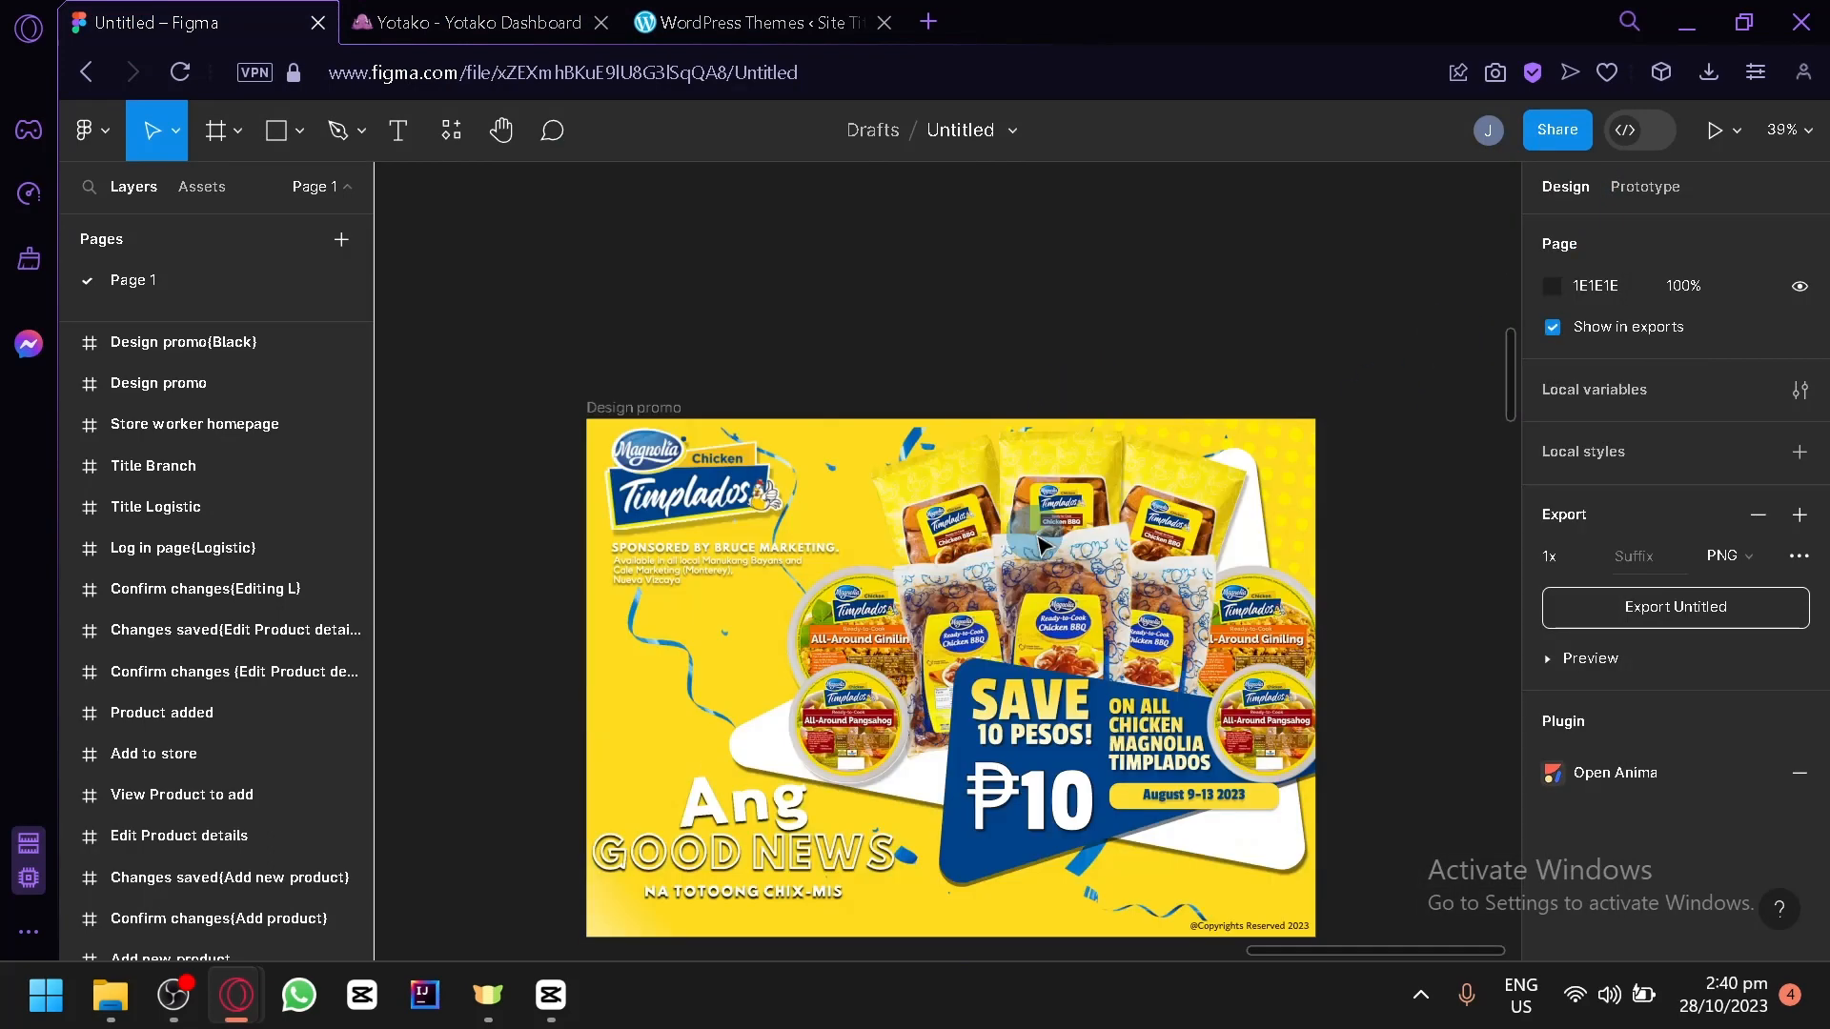
left_click_drag(613, 347, 1263, 440)
scroll(1254, 430, "down", 10)
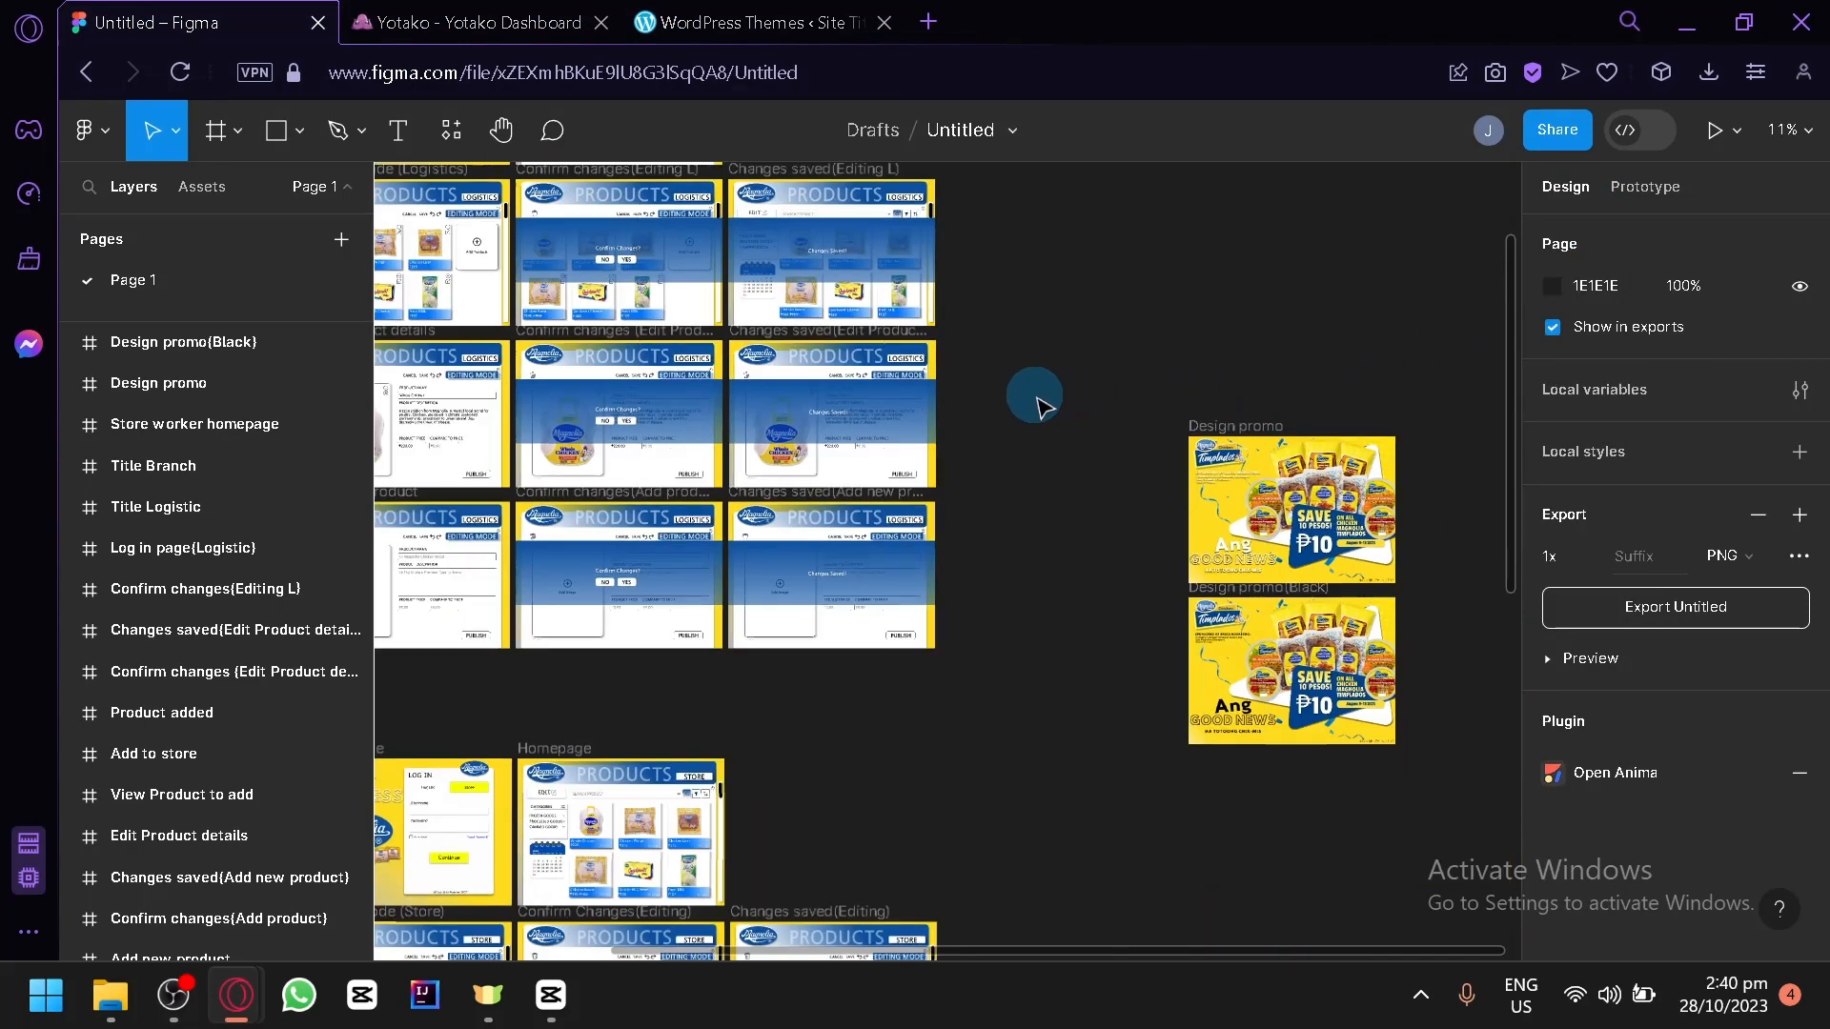
left_click_drag(1324, 645, 1200, 371)
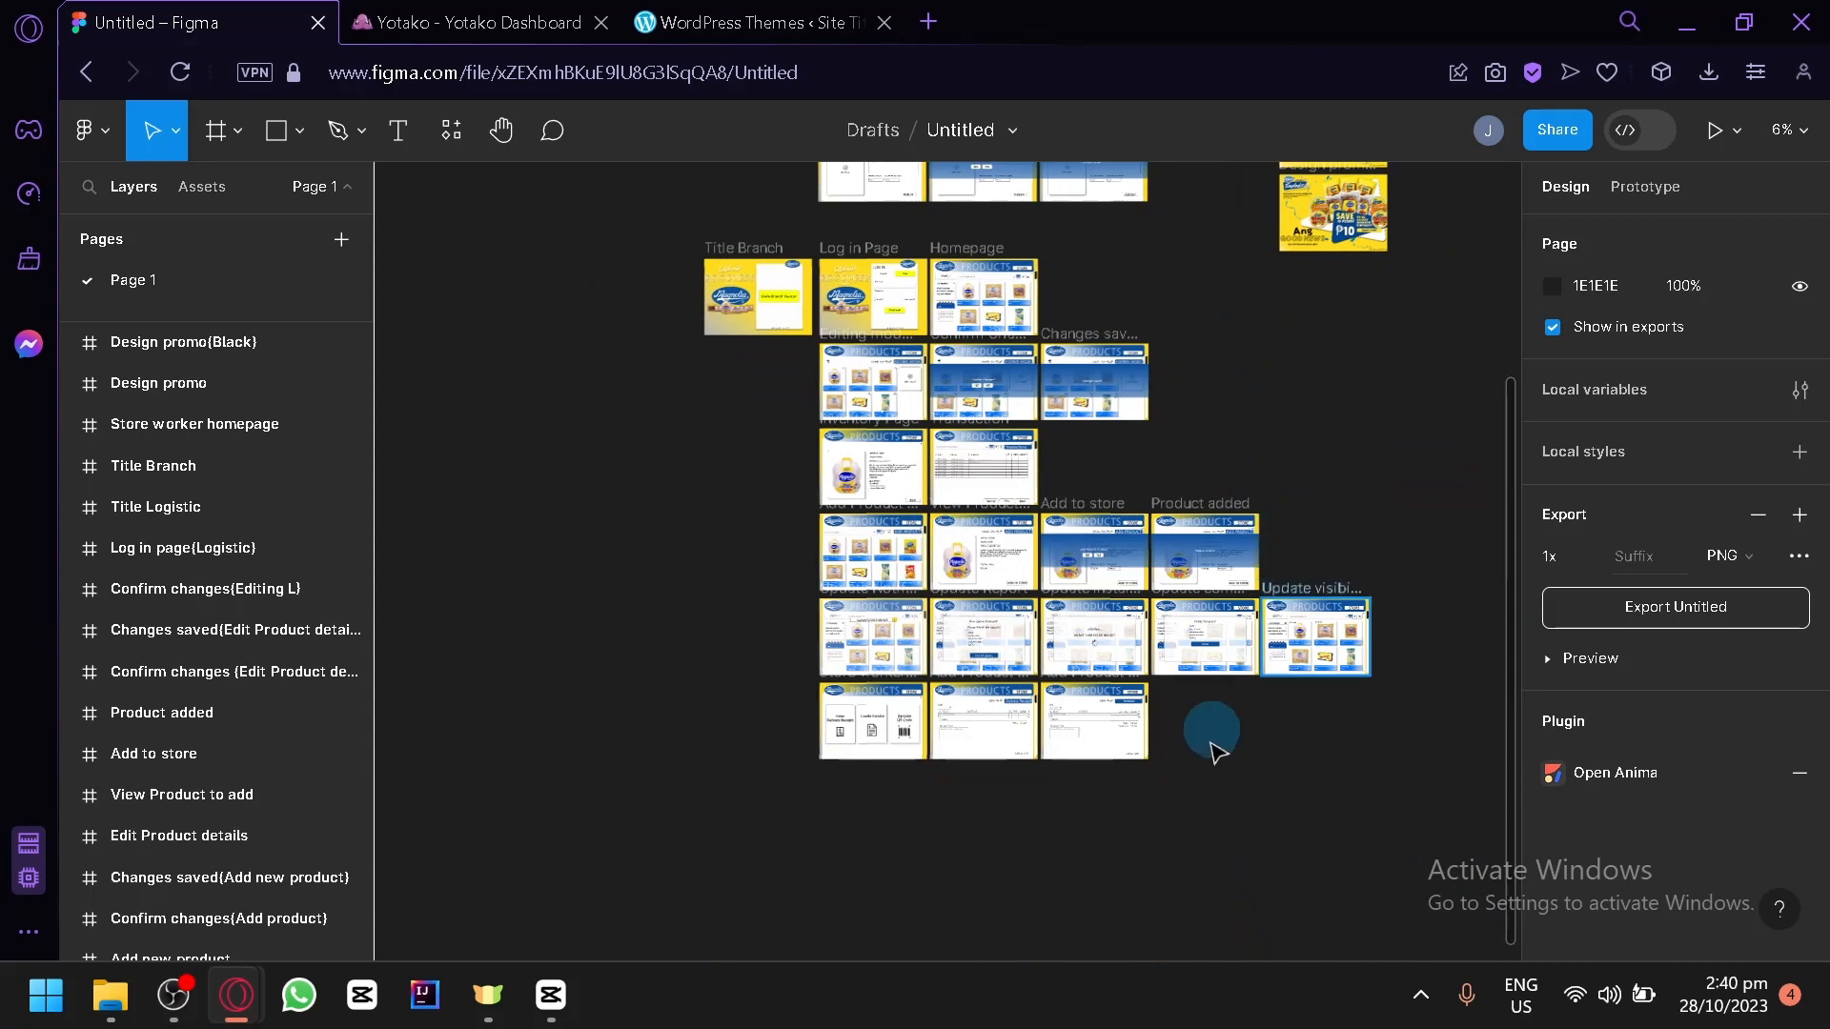
scroll(1209, 740, "up", 5)
scroll(1028, 815, "up", 1)
left_click_drag(733, 764, 829, 852)
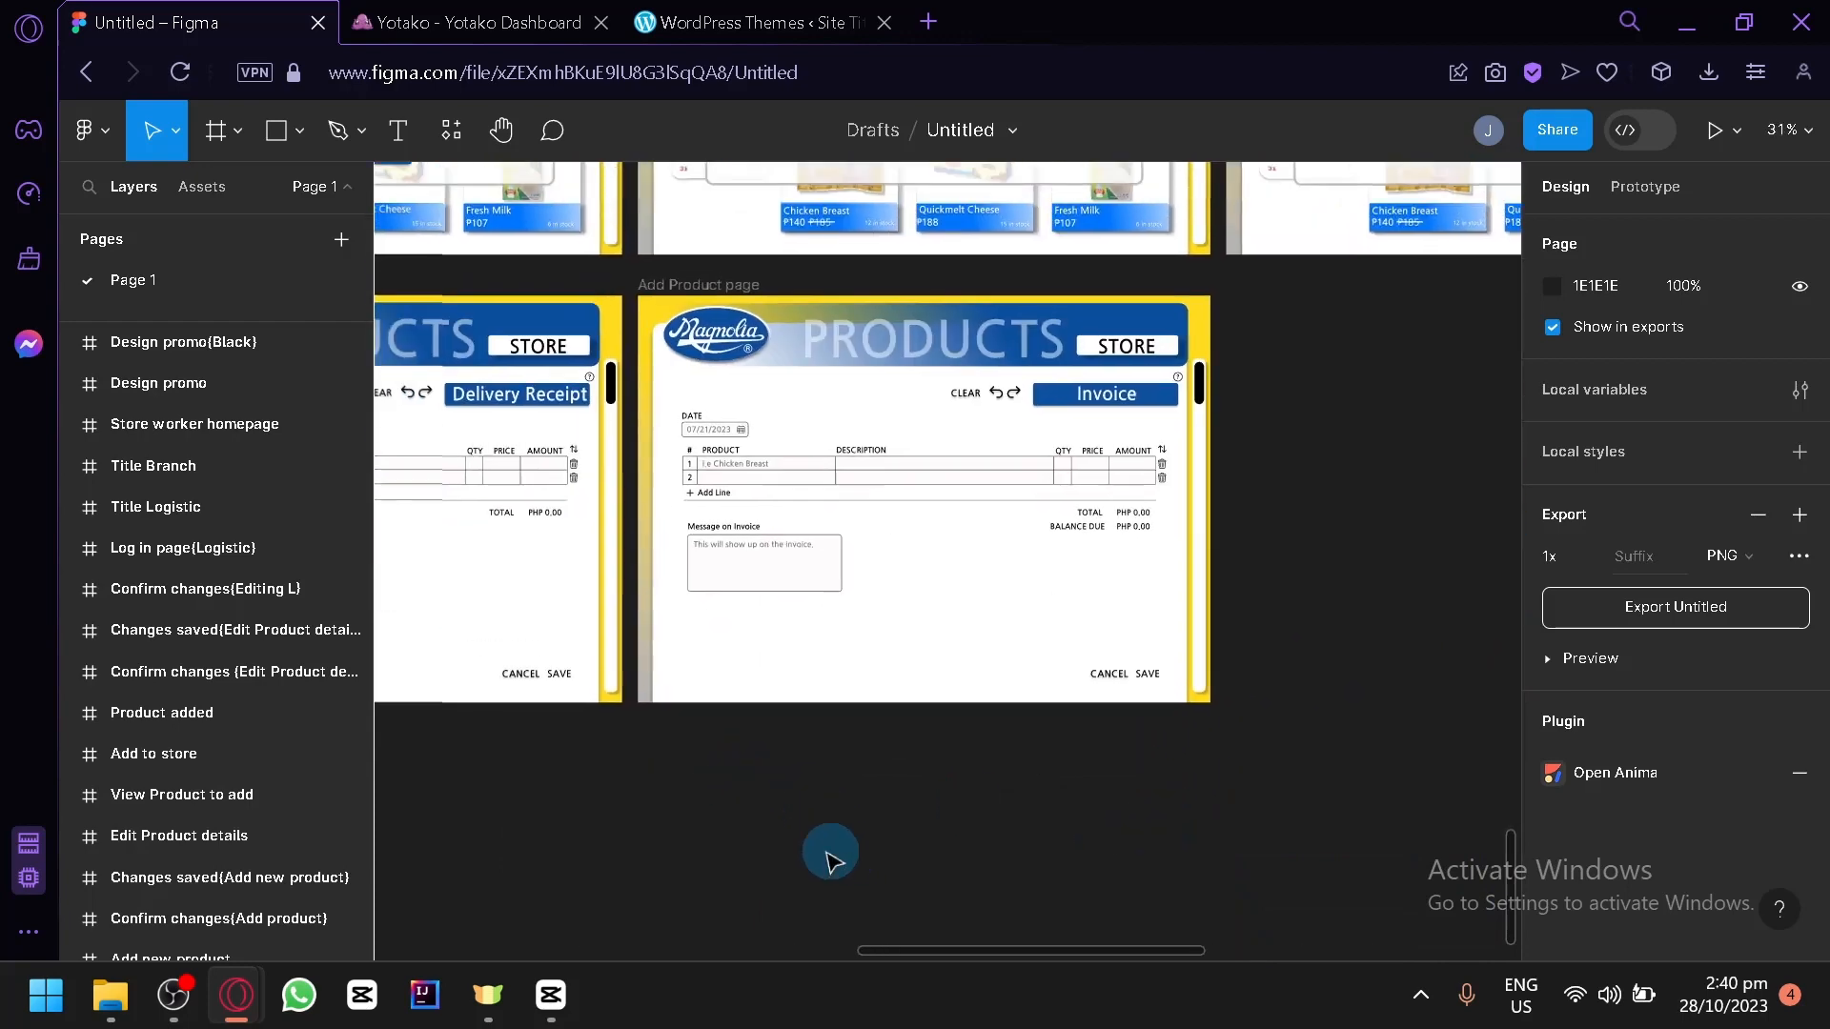
scroll(254, 616, "down", 6)
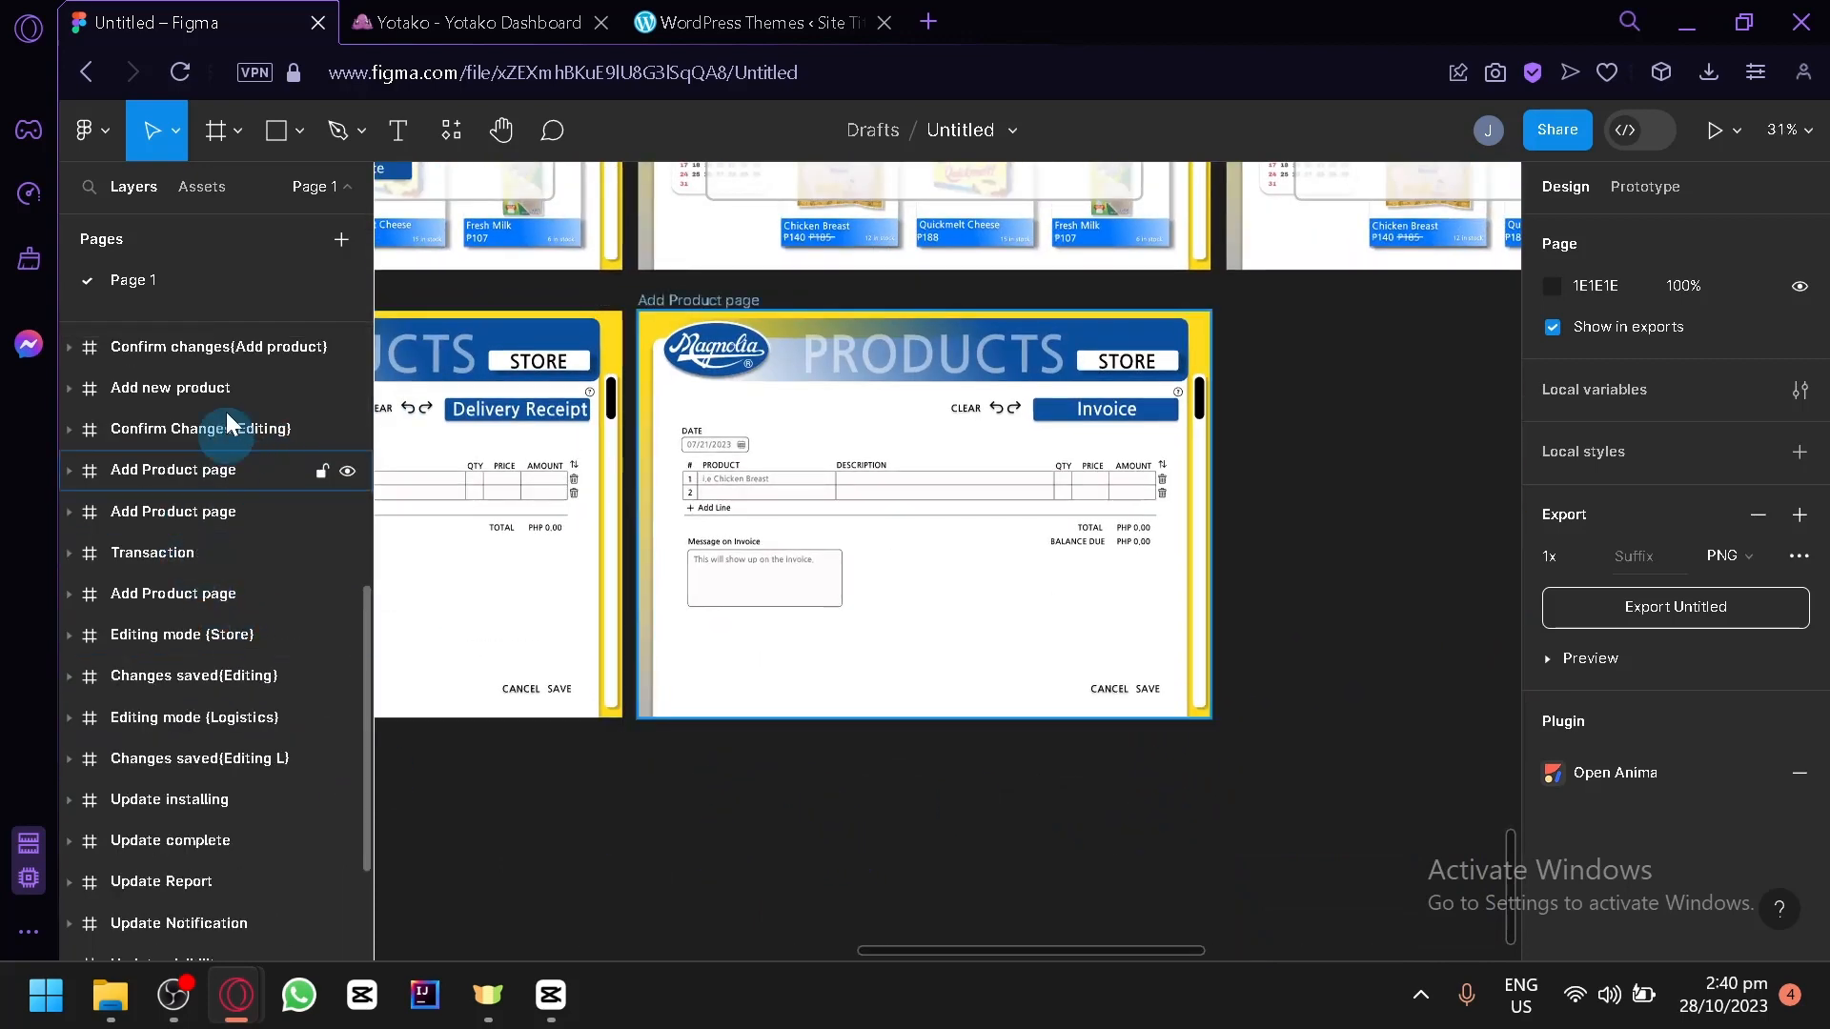
Run the Figma to WordPress plugin again and start creating a website from the file's Figma URL
left_click(452, 130)
left_click(563, 419)
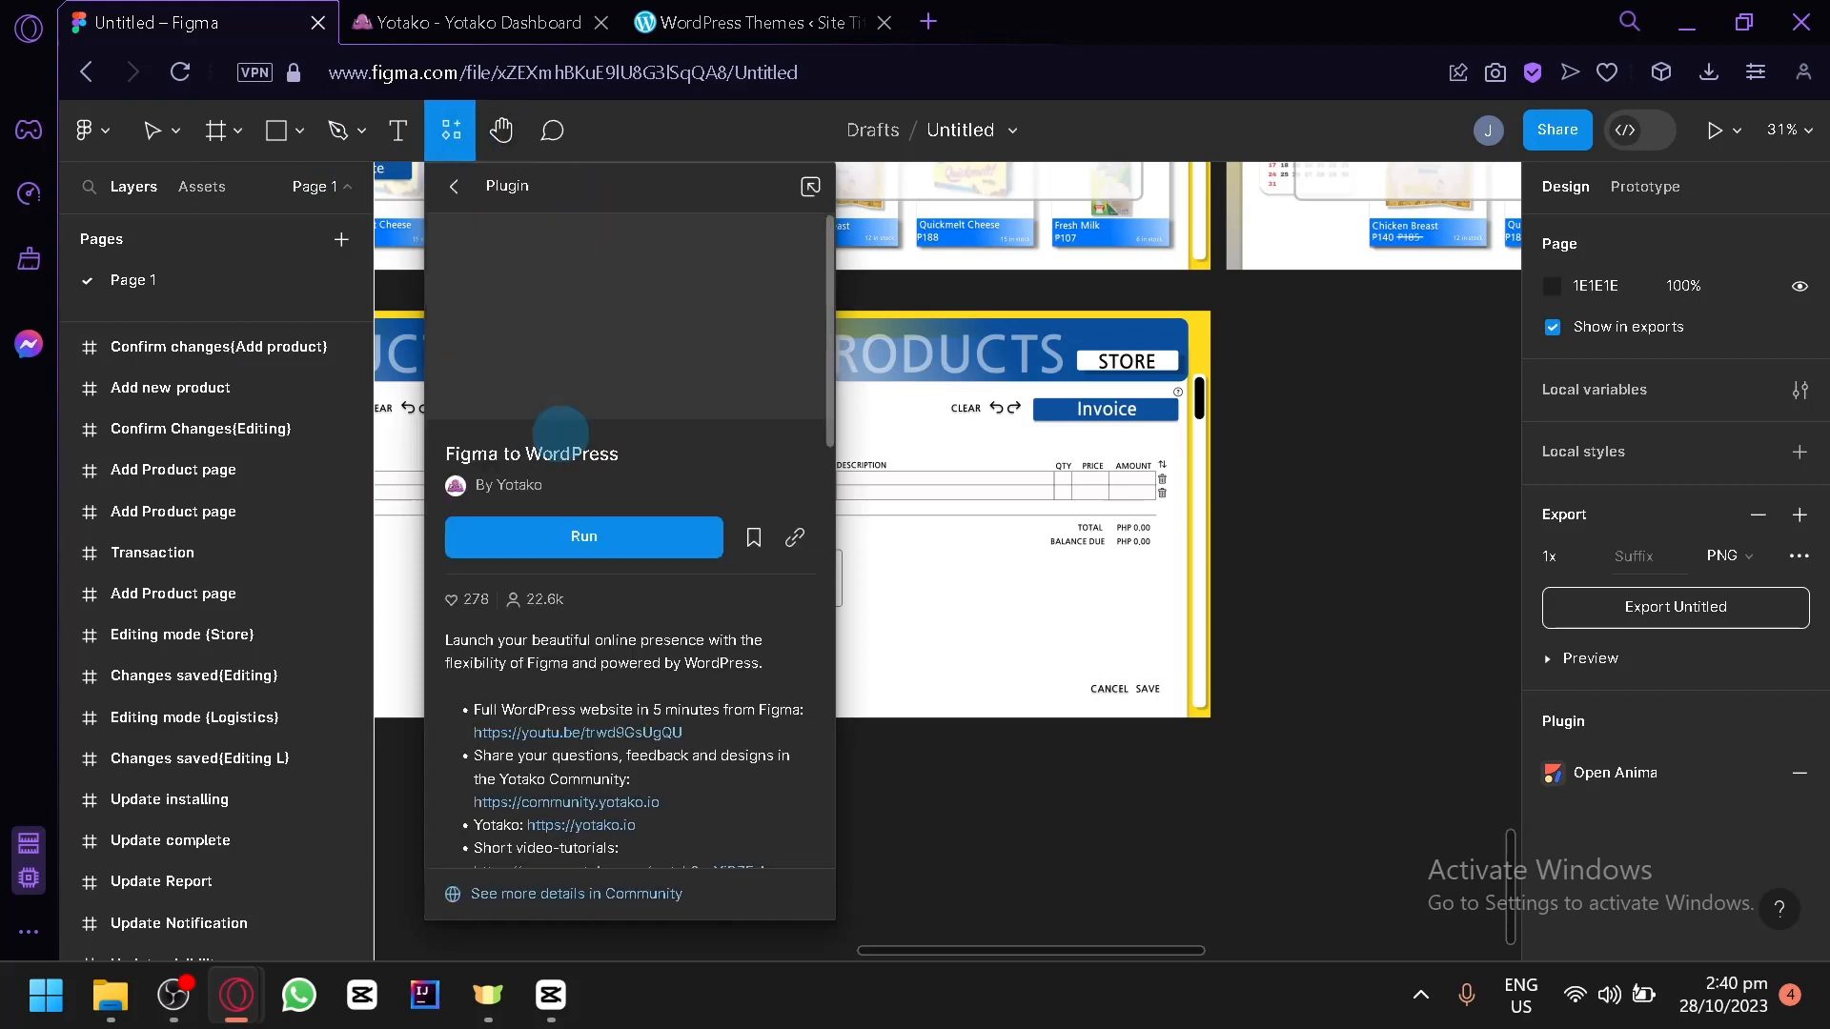
left_click(598, 534)
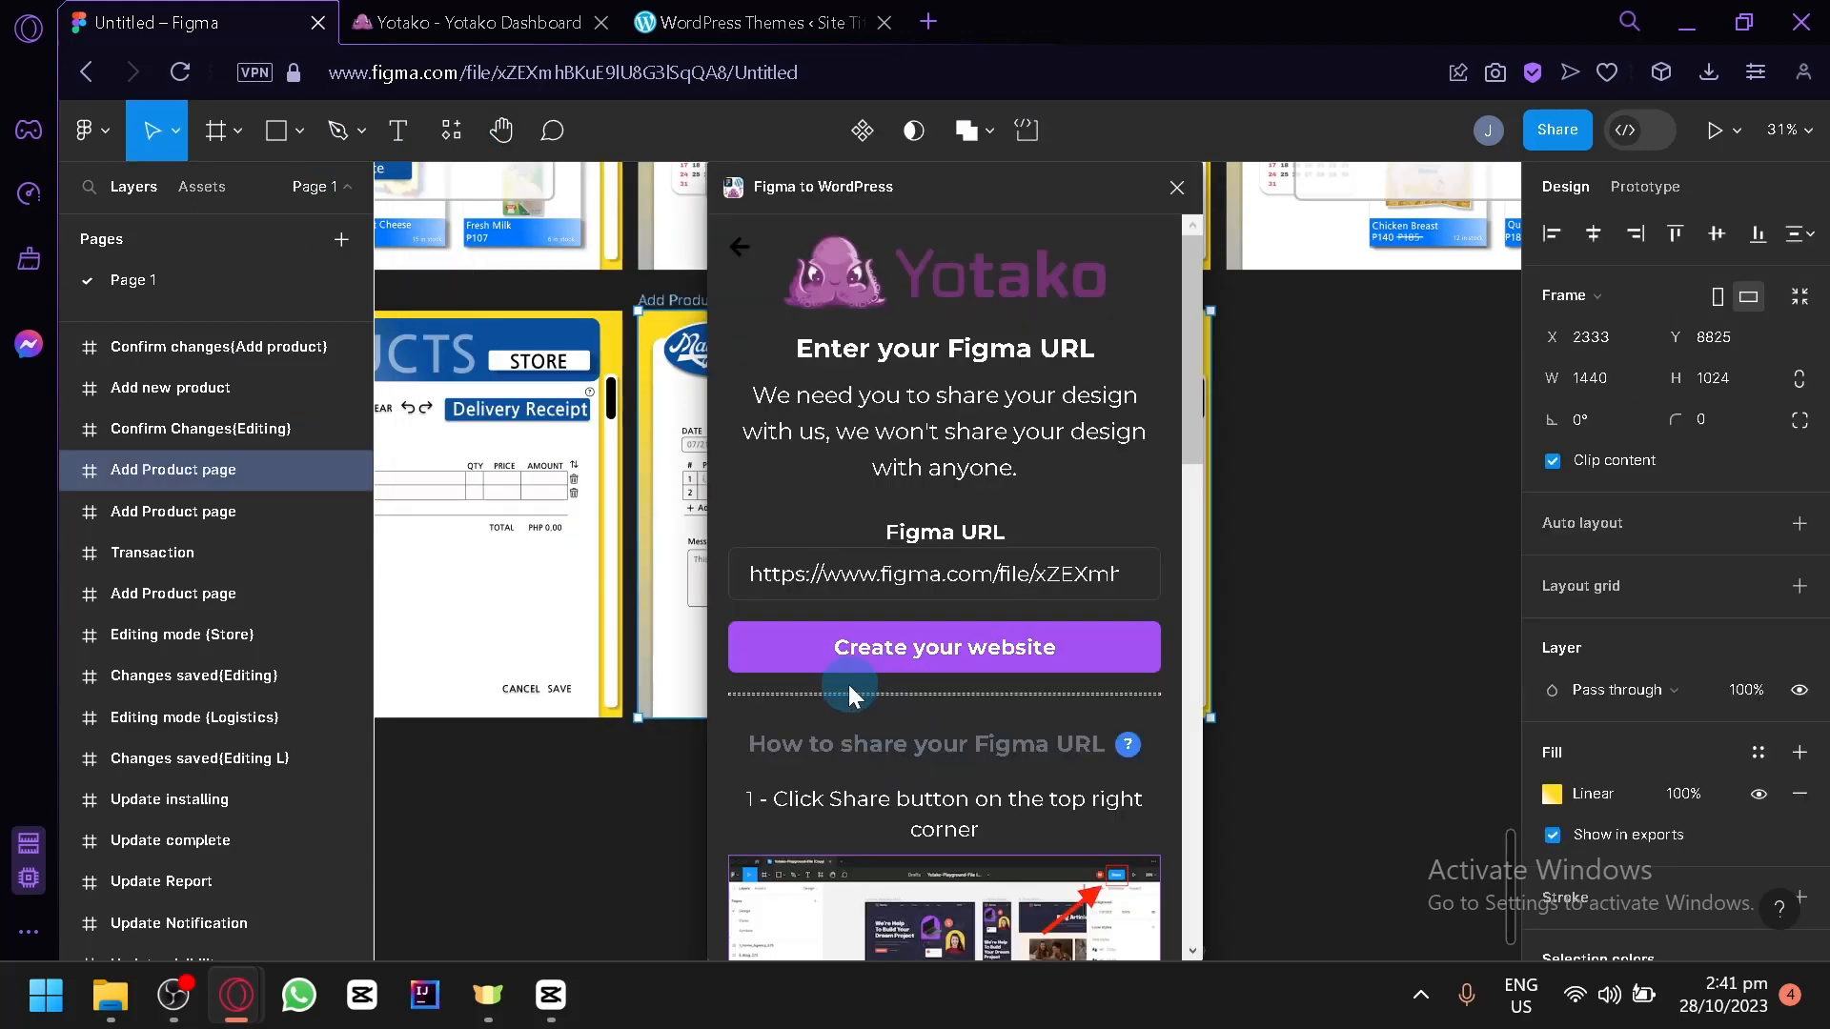
left_click(895, 650)
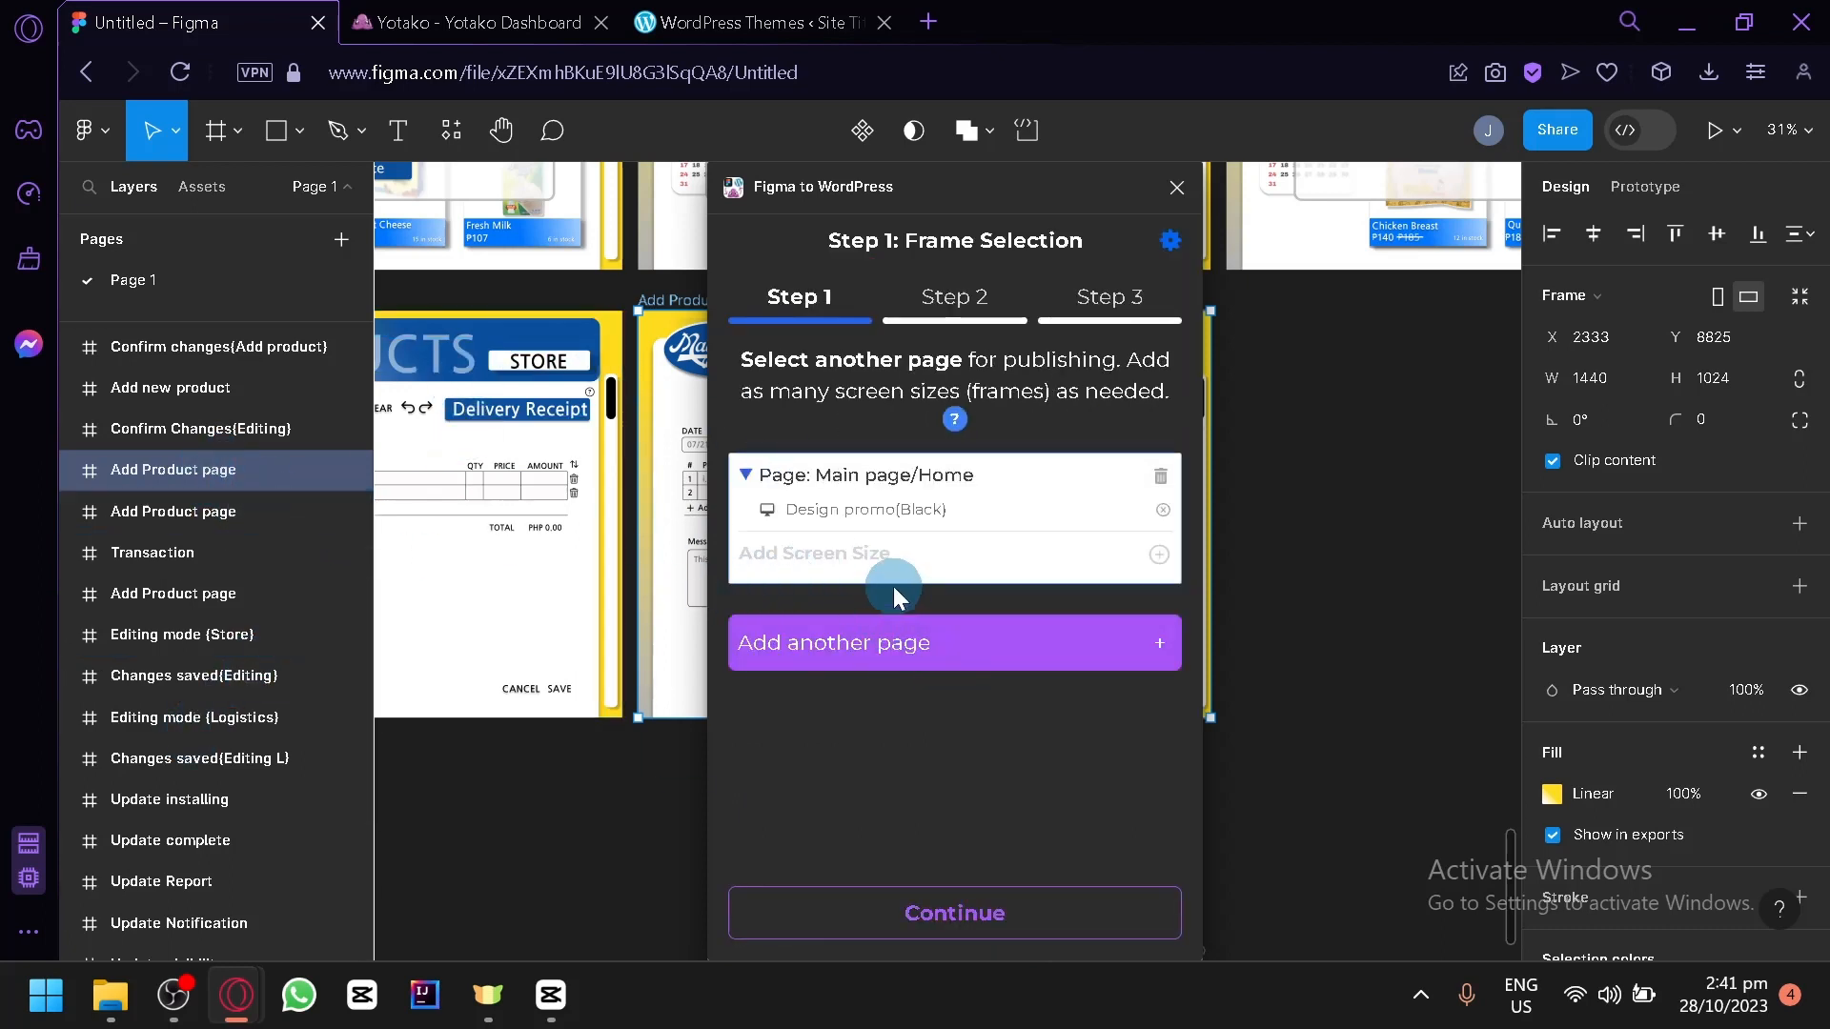
Replace the main page's frame with an Add Product page frame and proceed to element selection without the Yotako AI Assistant
left_click(1161, 477)
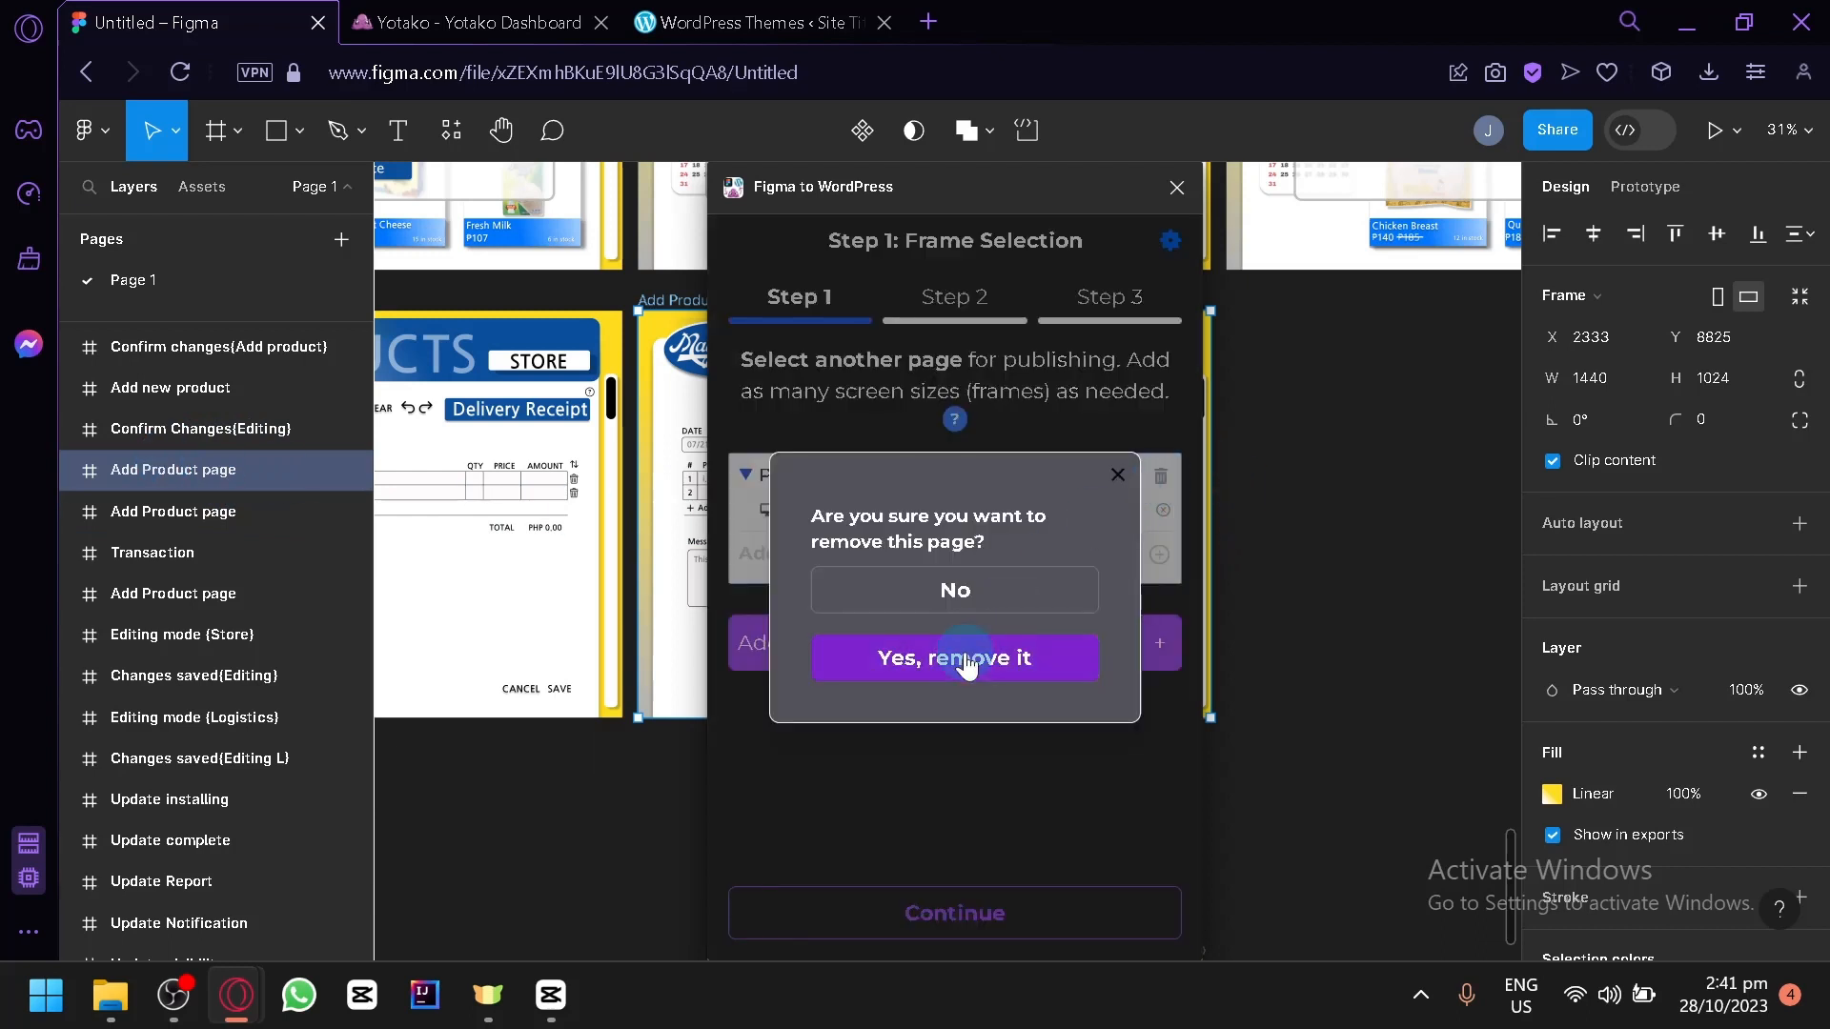
left_click(901, 667)
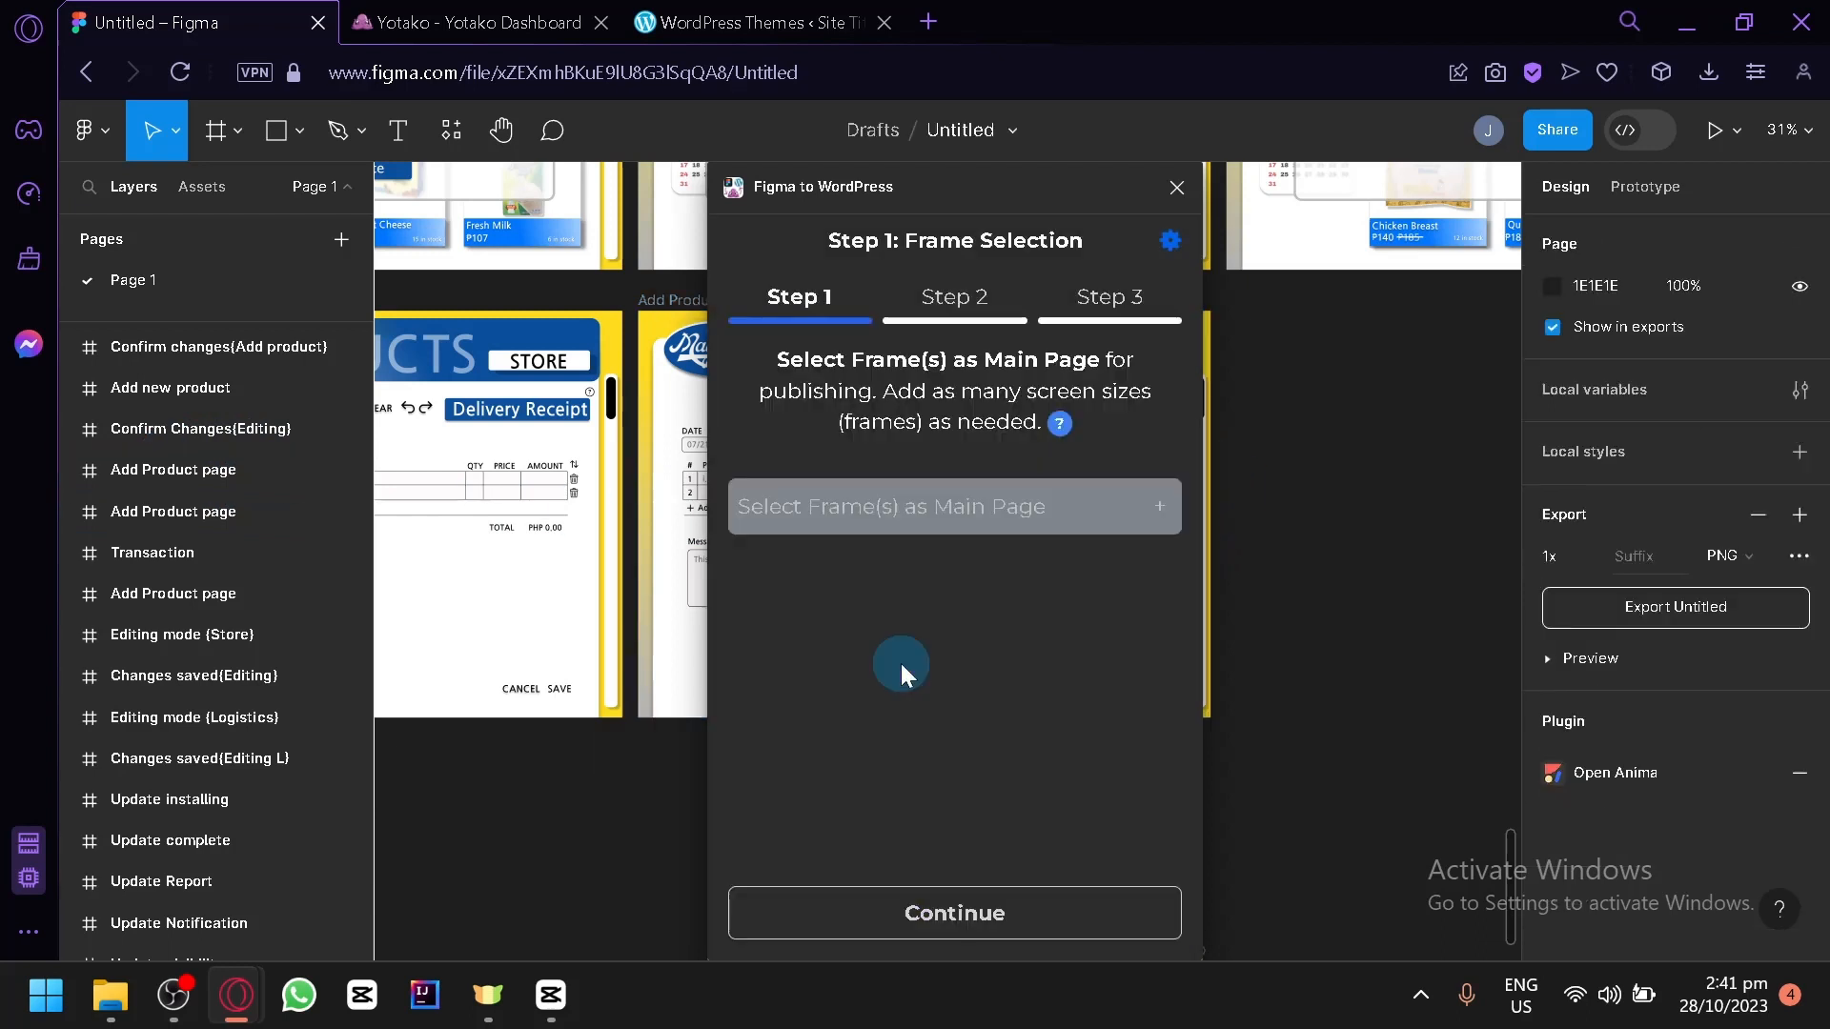
left_click(229, 510)
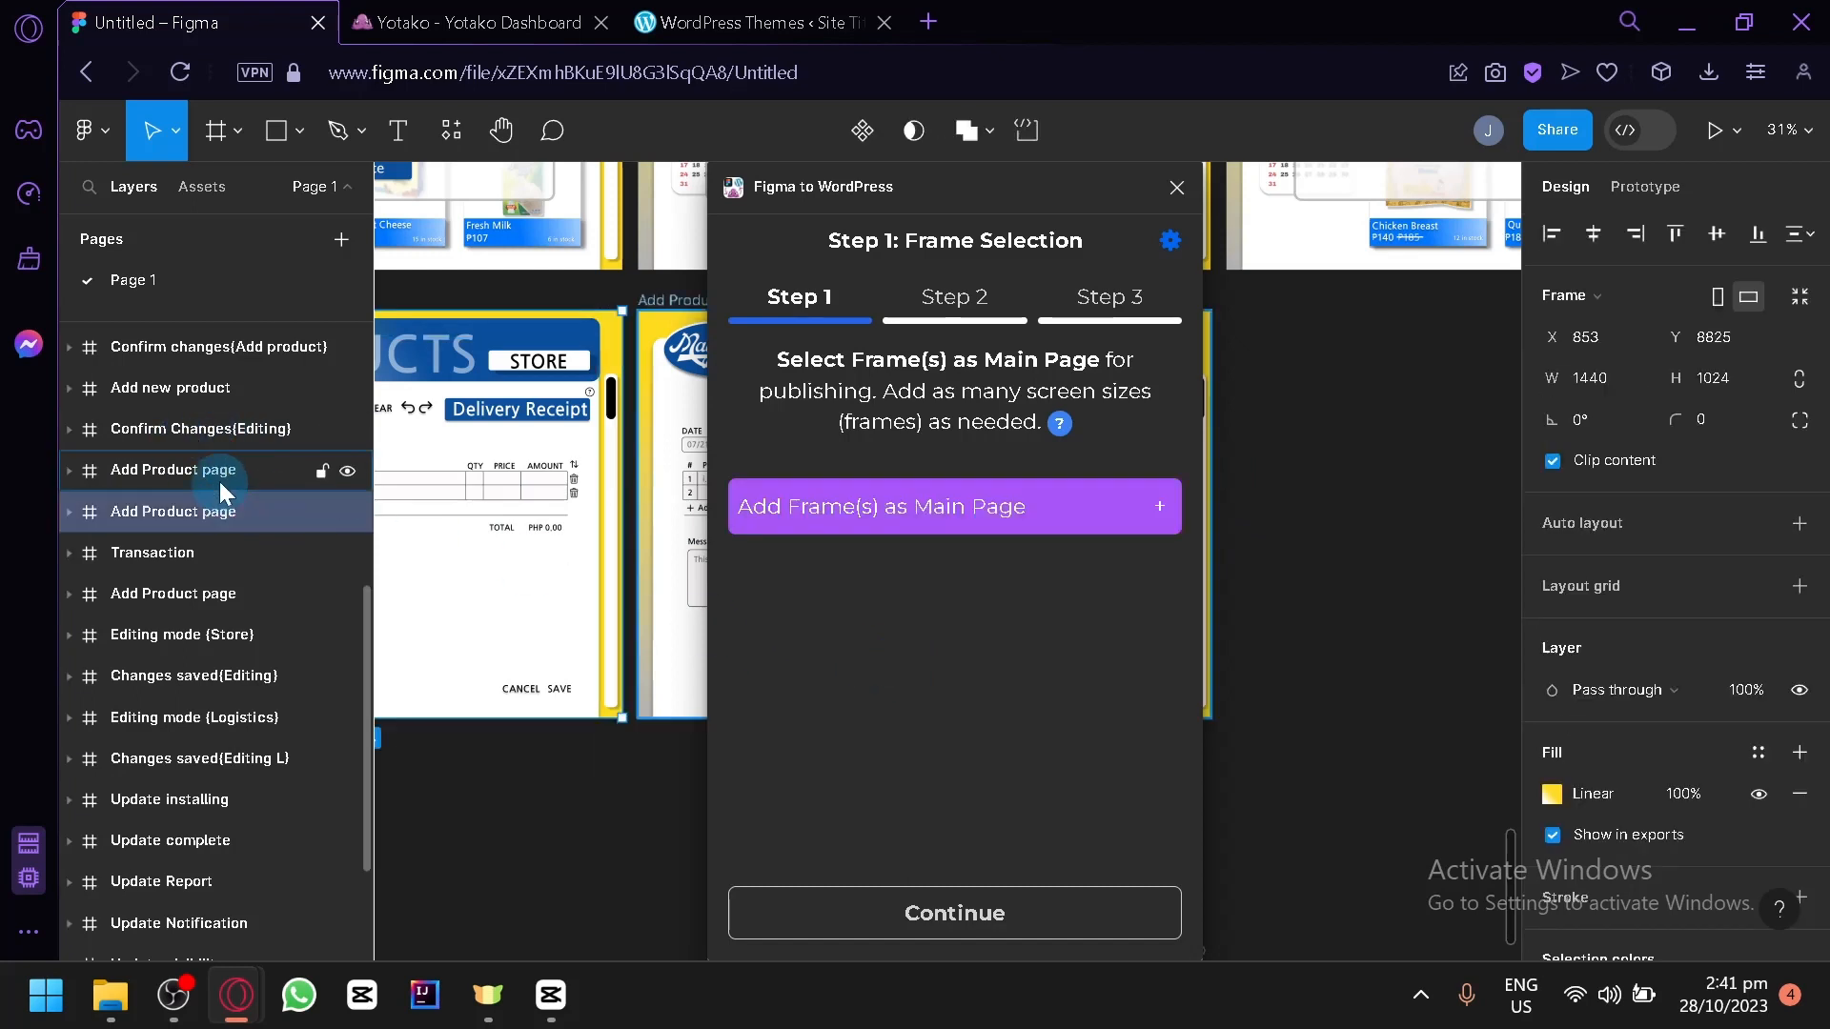
left_click(980, 524)
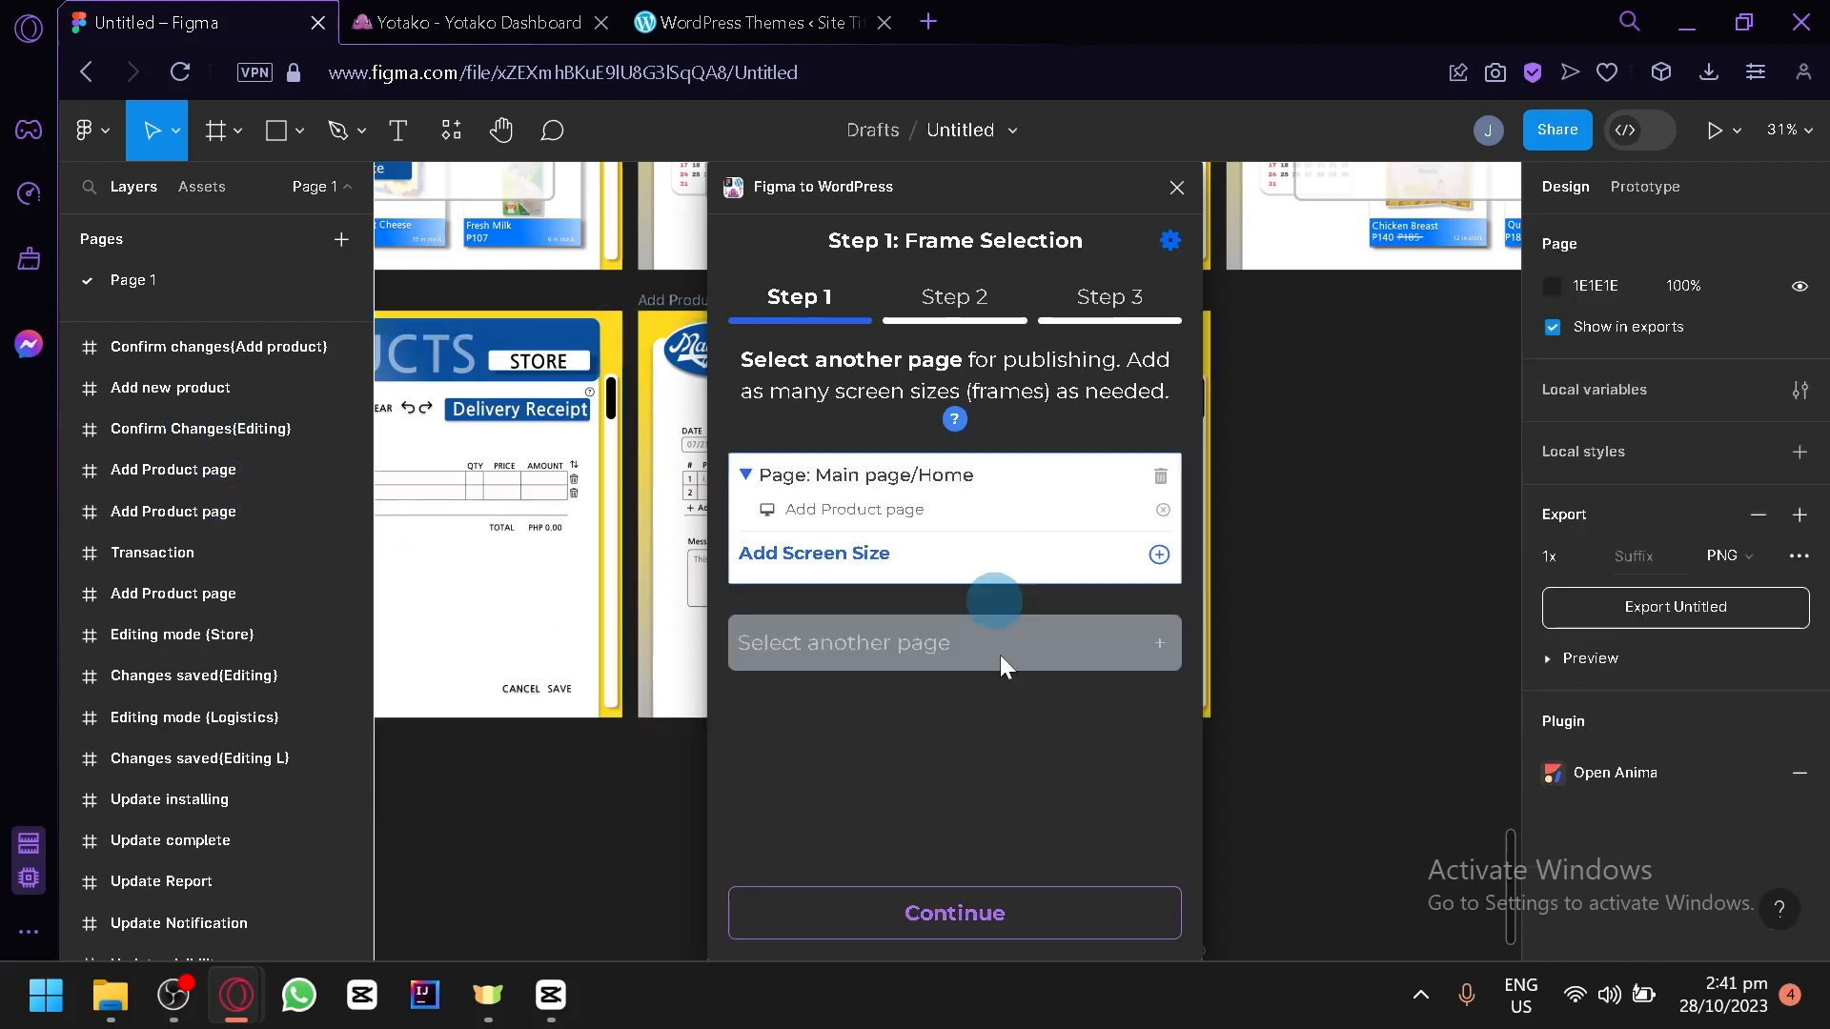
left_click(1046, 909)
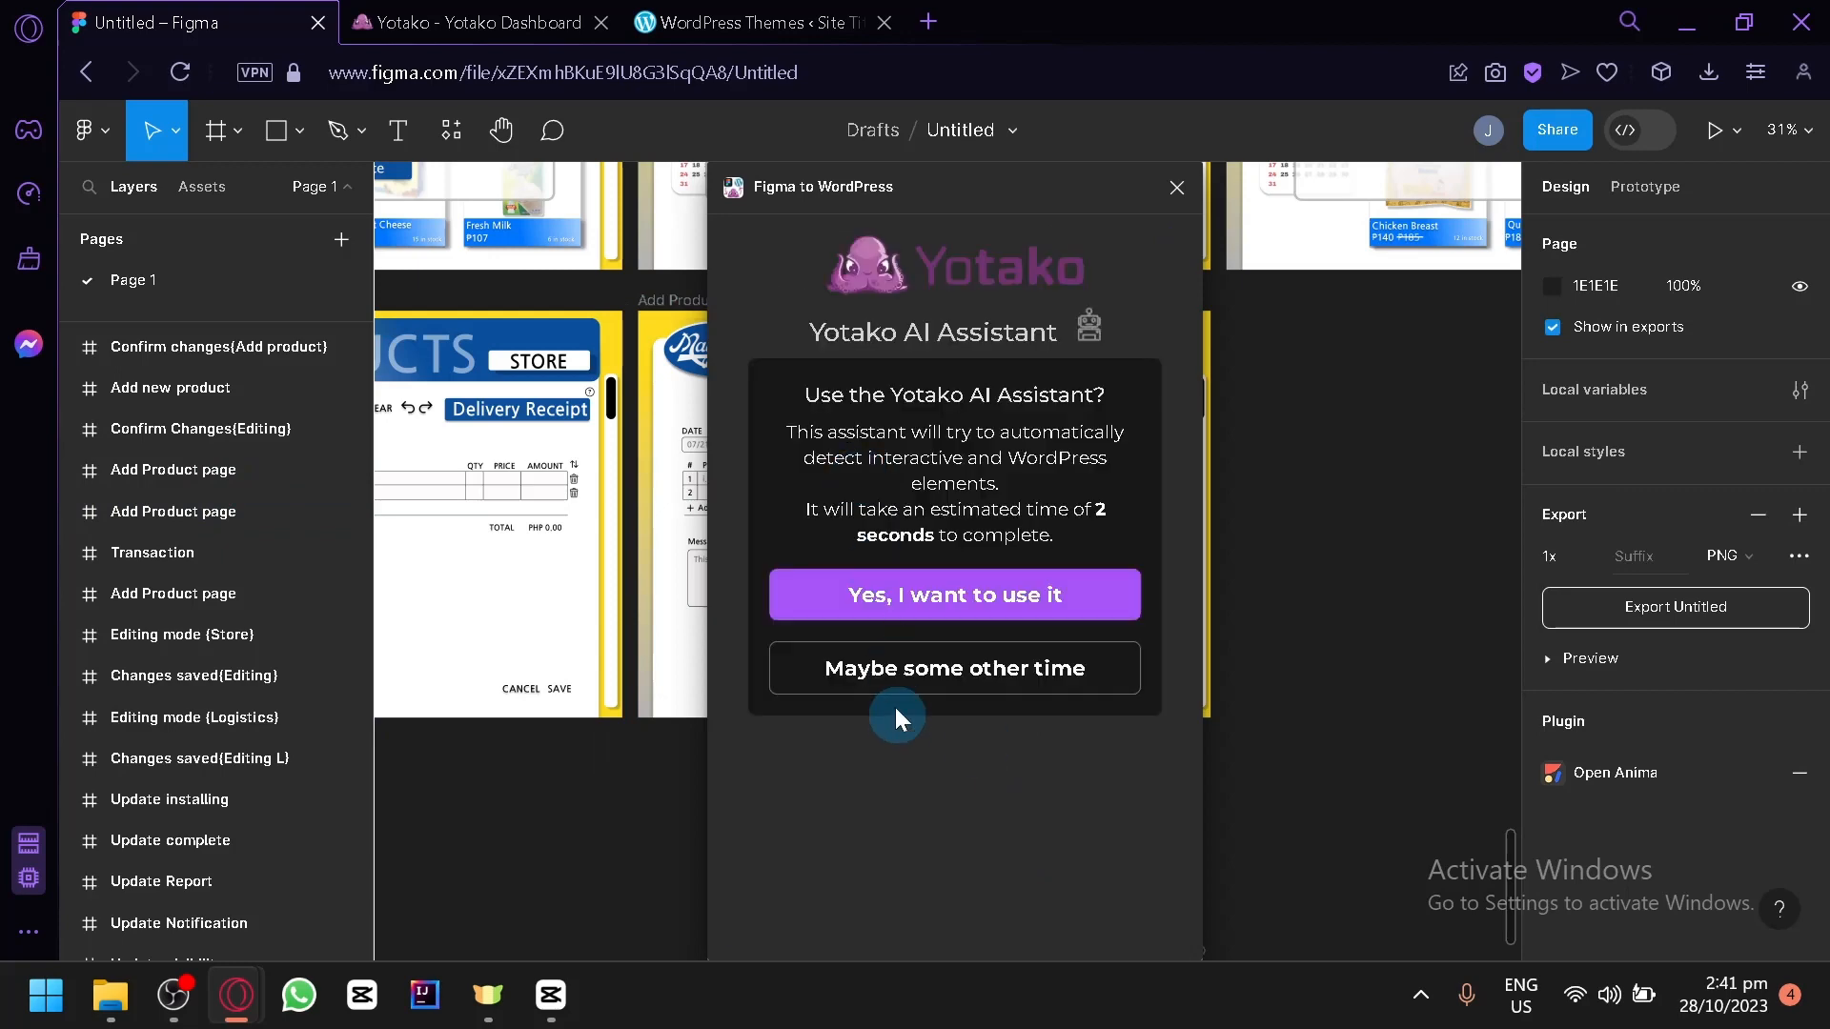
left_click(874, 665)
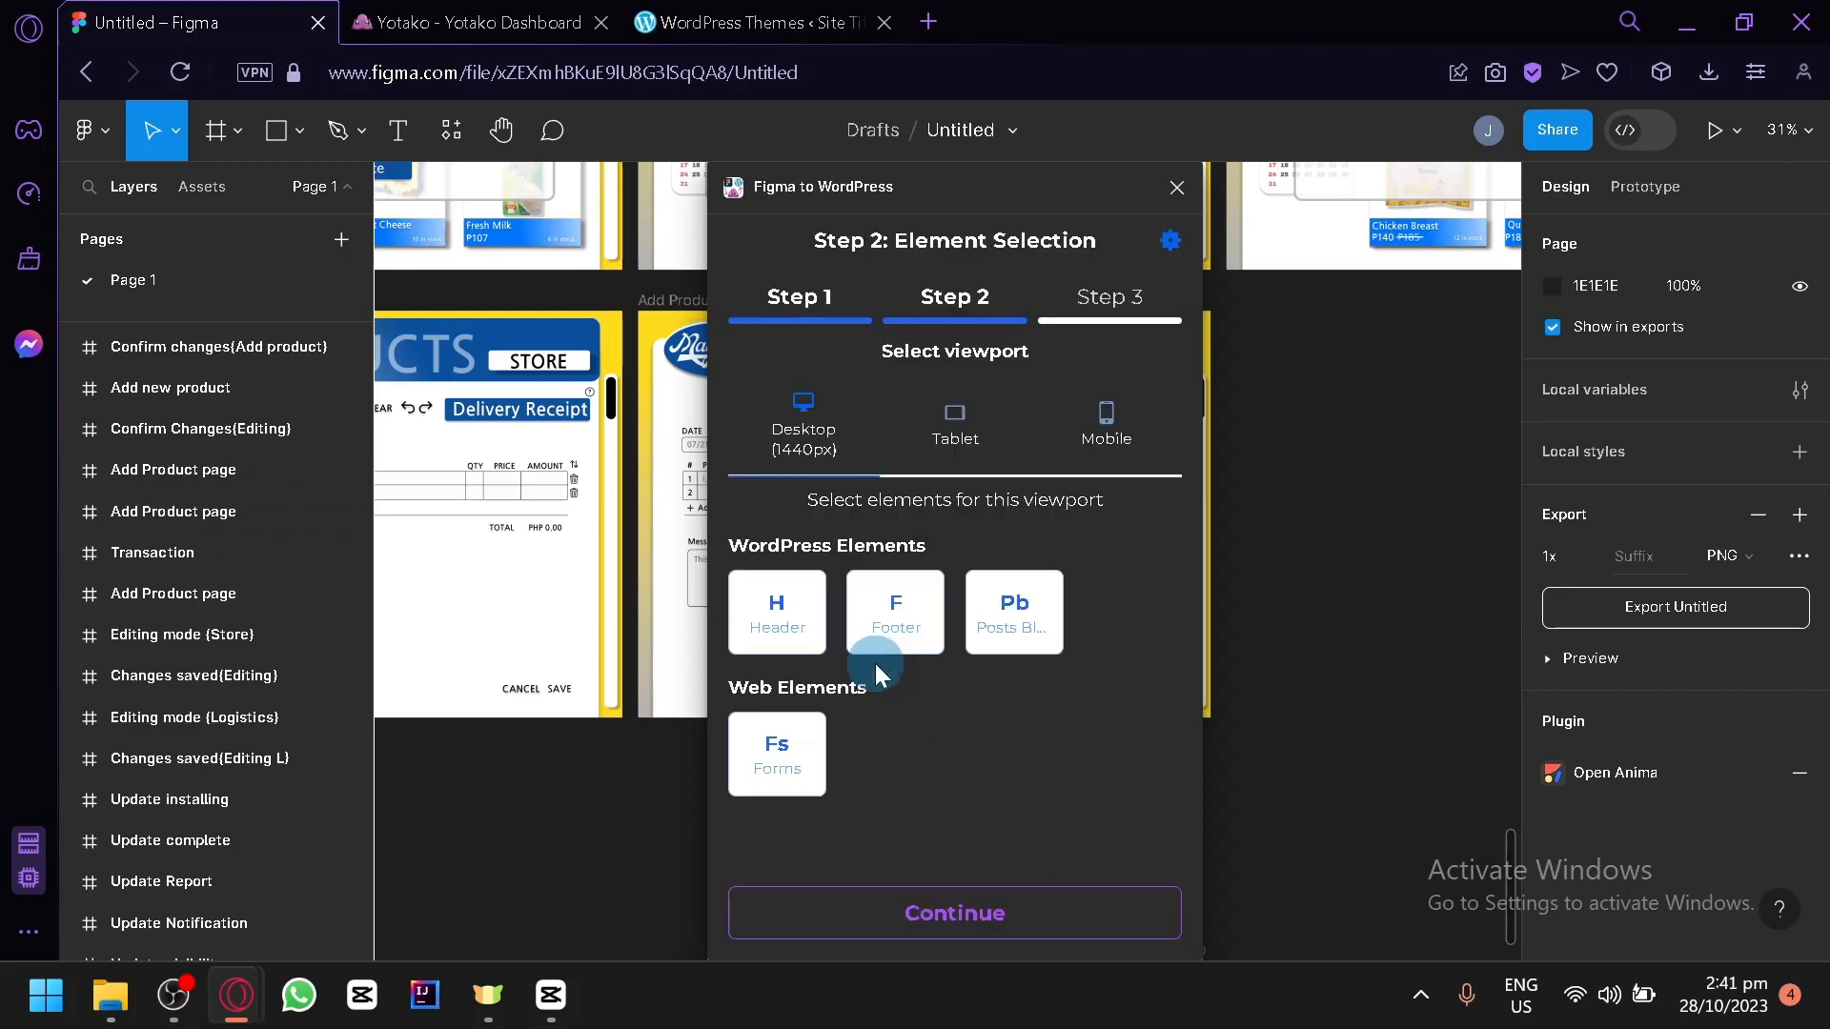
Switch to the Yotako Dashboard and review the preview of the Design promo(Black) page from start to end
left_click(564, 12)
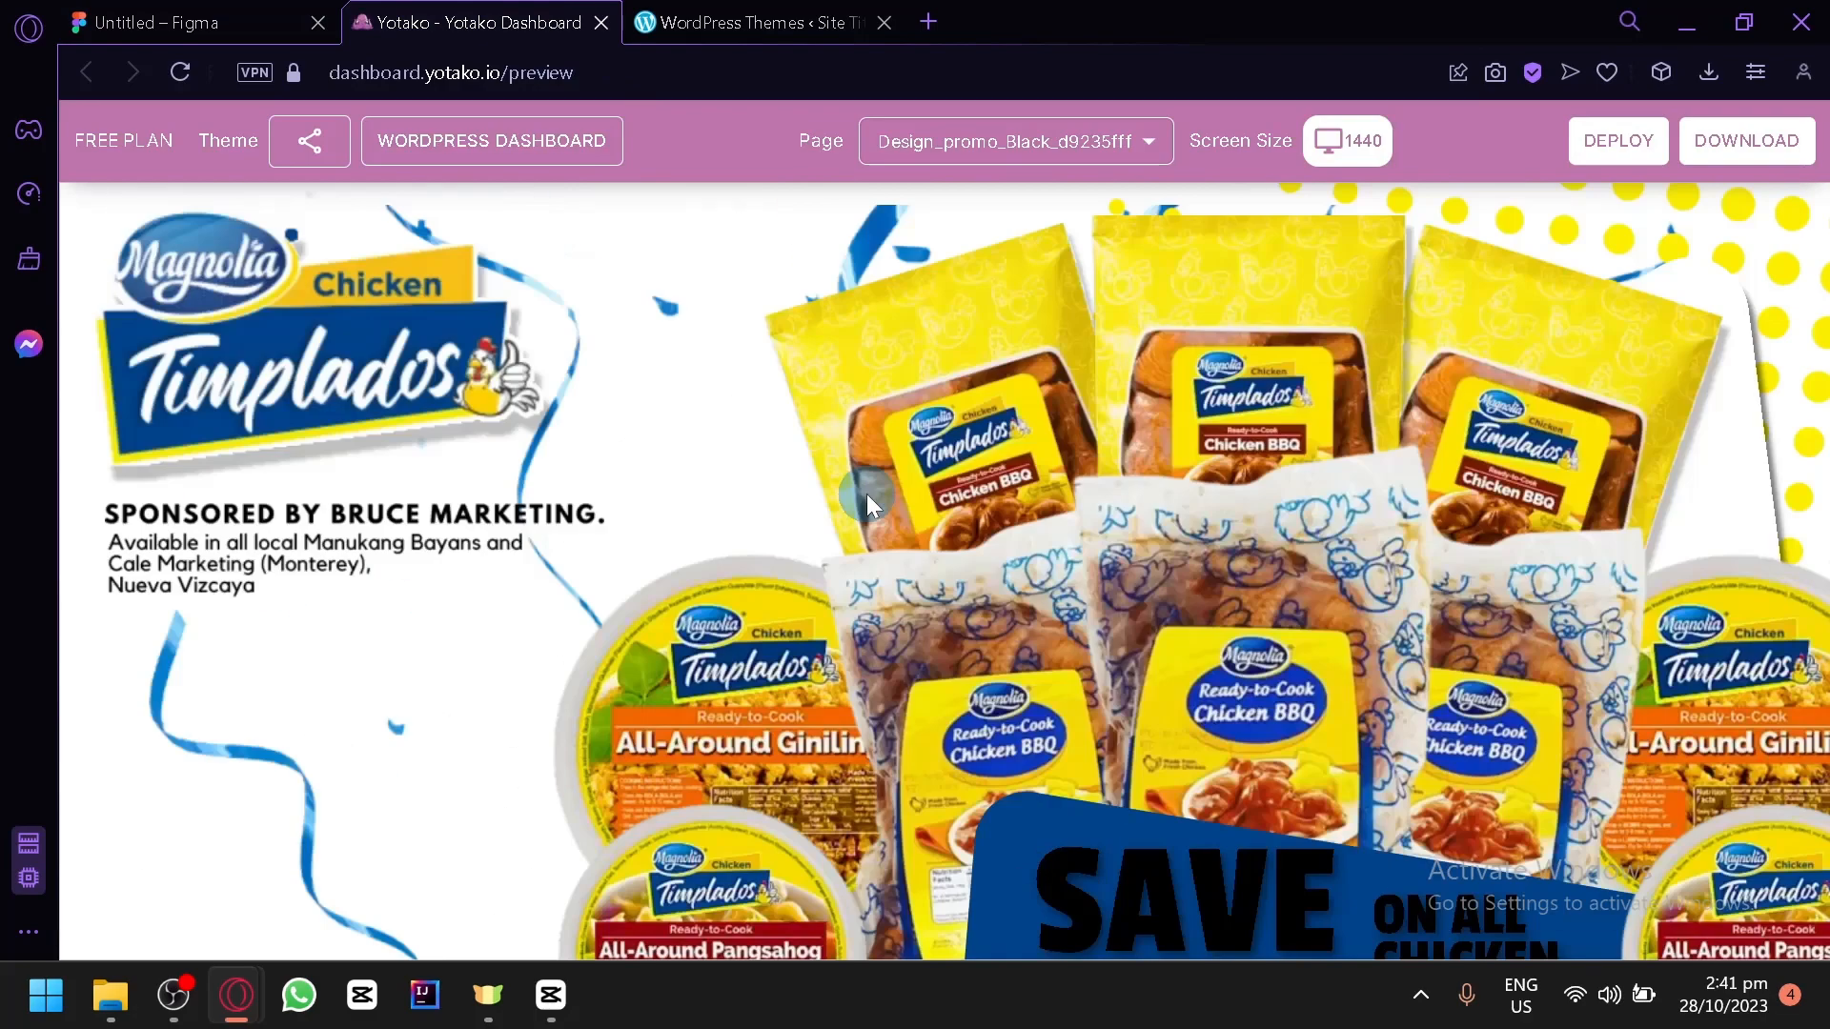
scroll(866, 494, "down", 5)
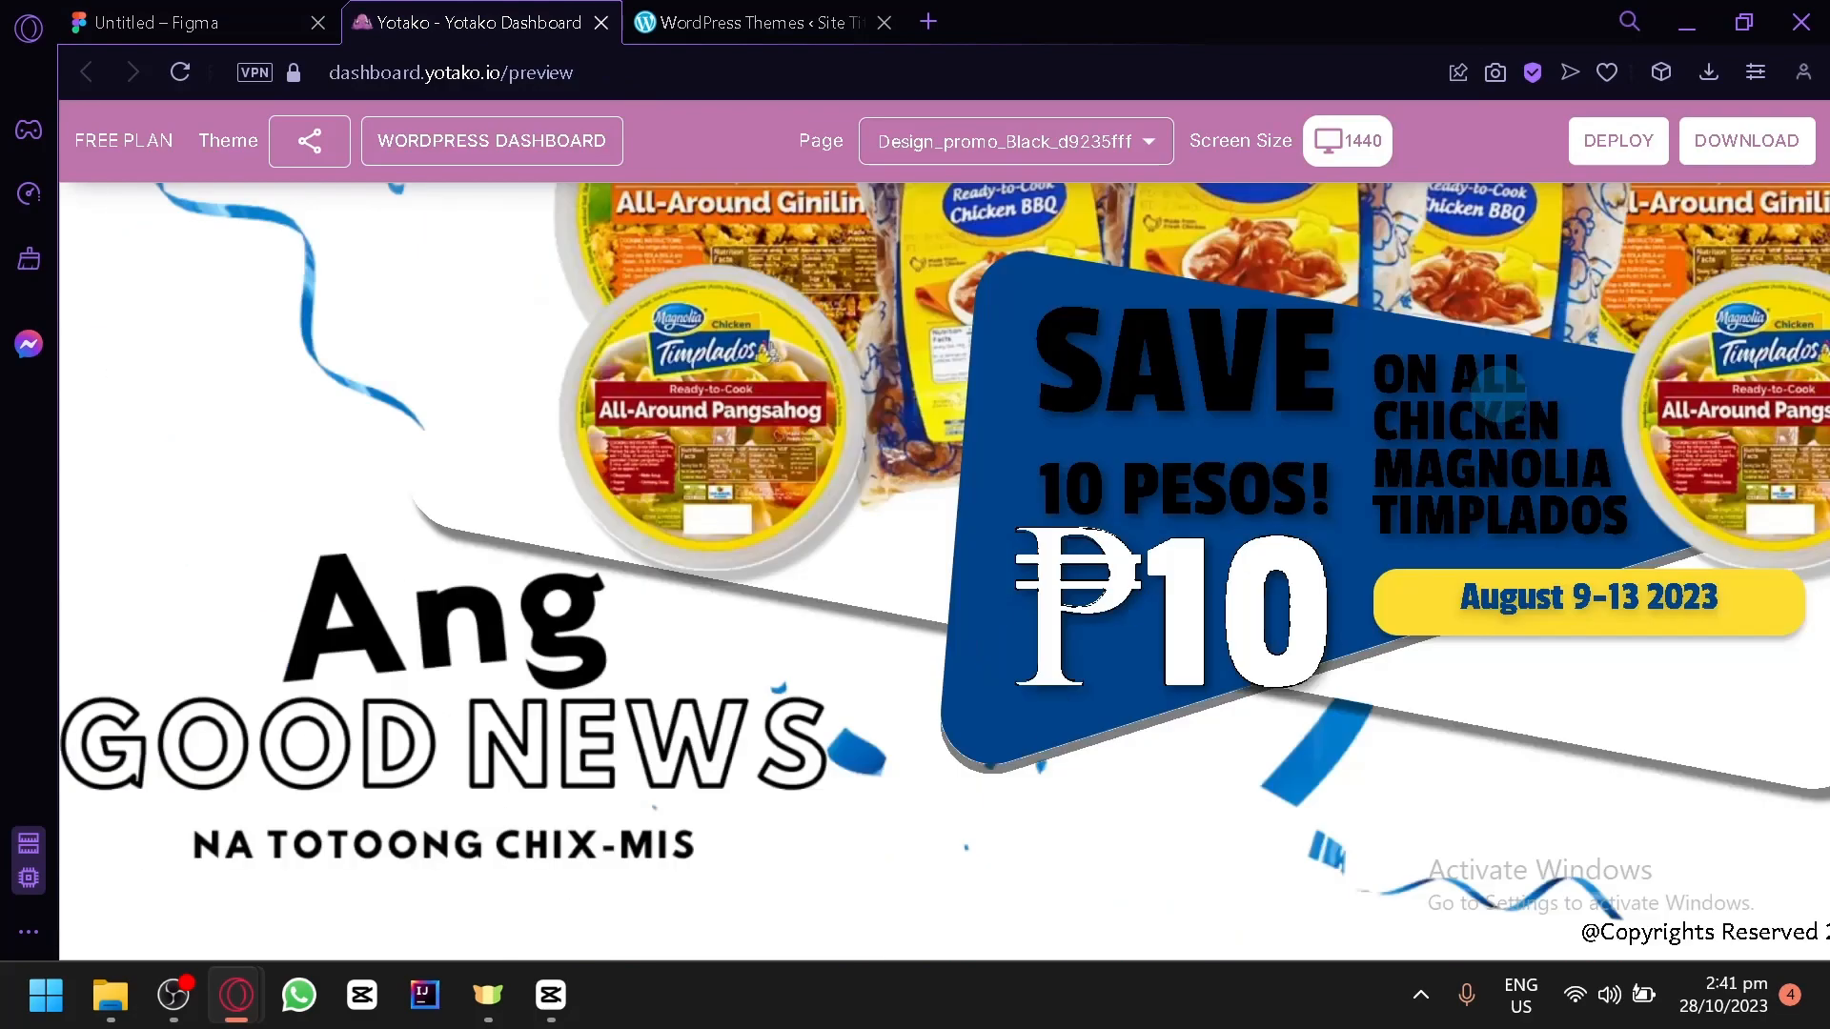
scroll(860, 622, "up", 5)
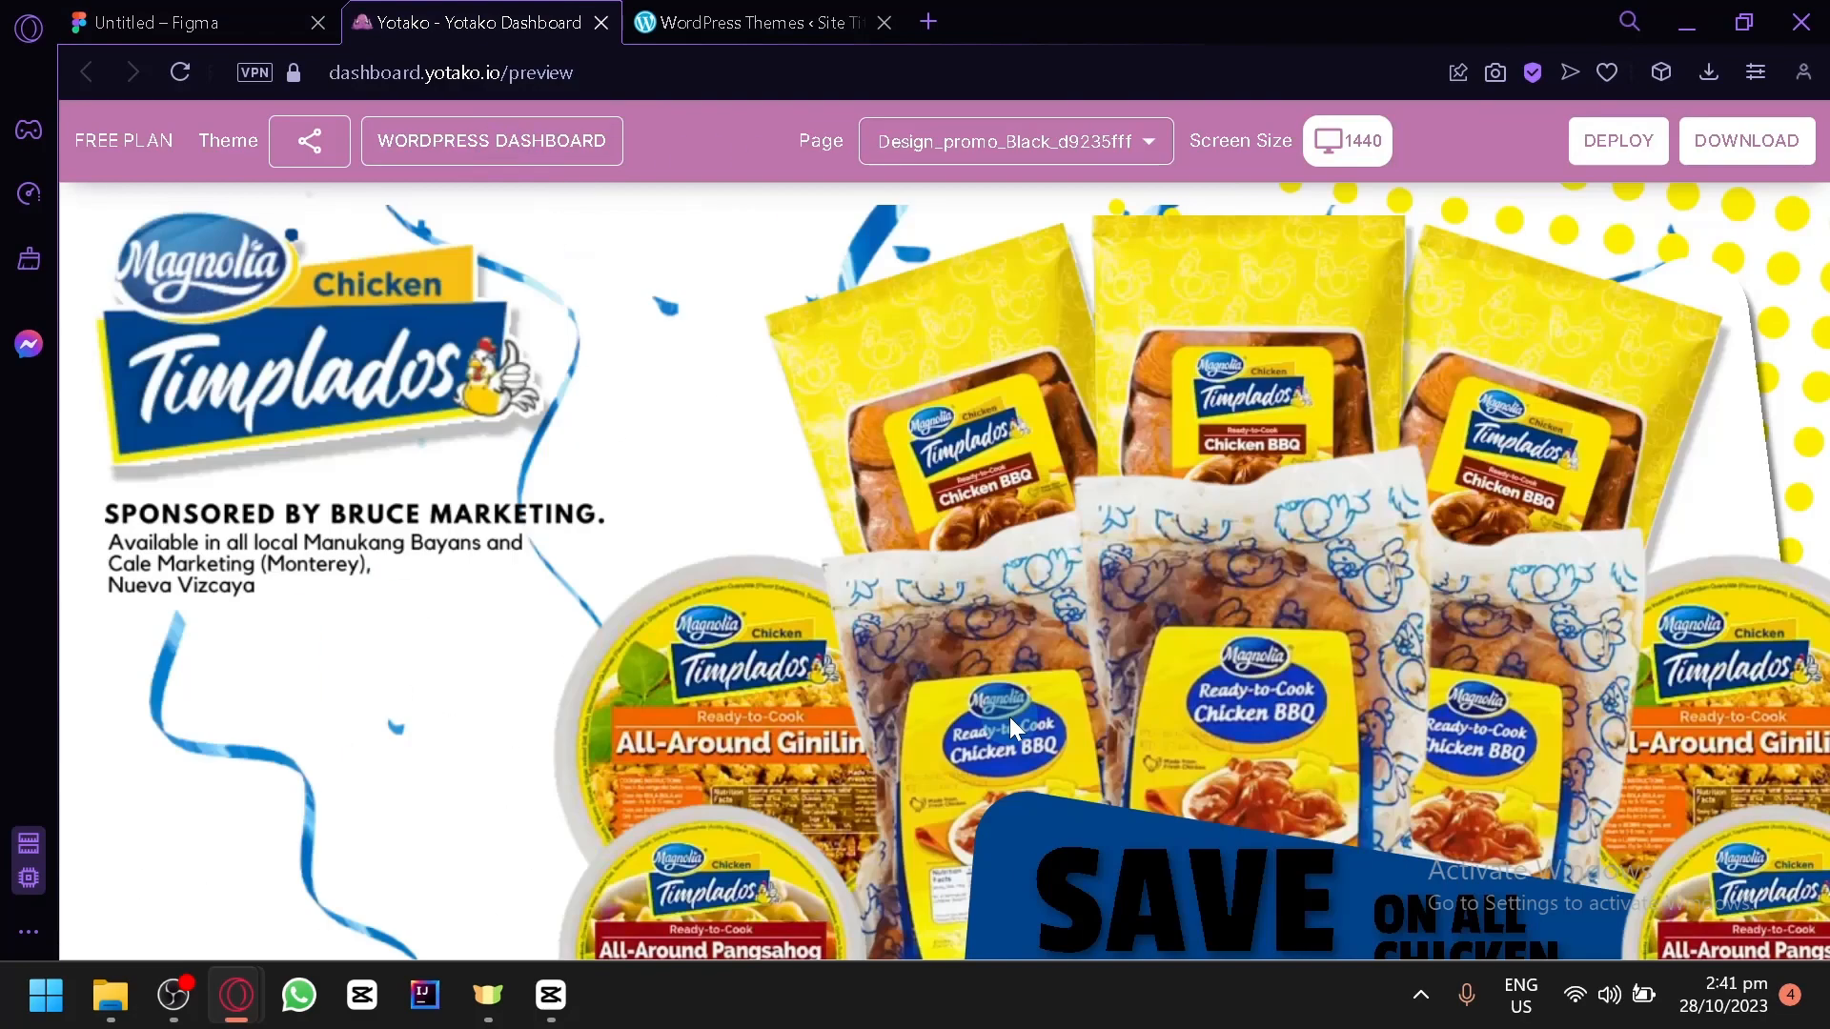
Return to Figma, close the plugin and examine the Design promo and Design promo(Black) frames on the canvas
left_click(191, 22)
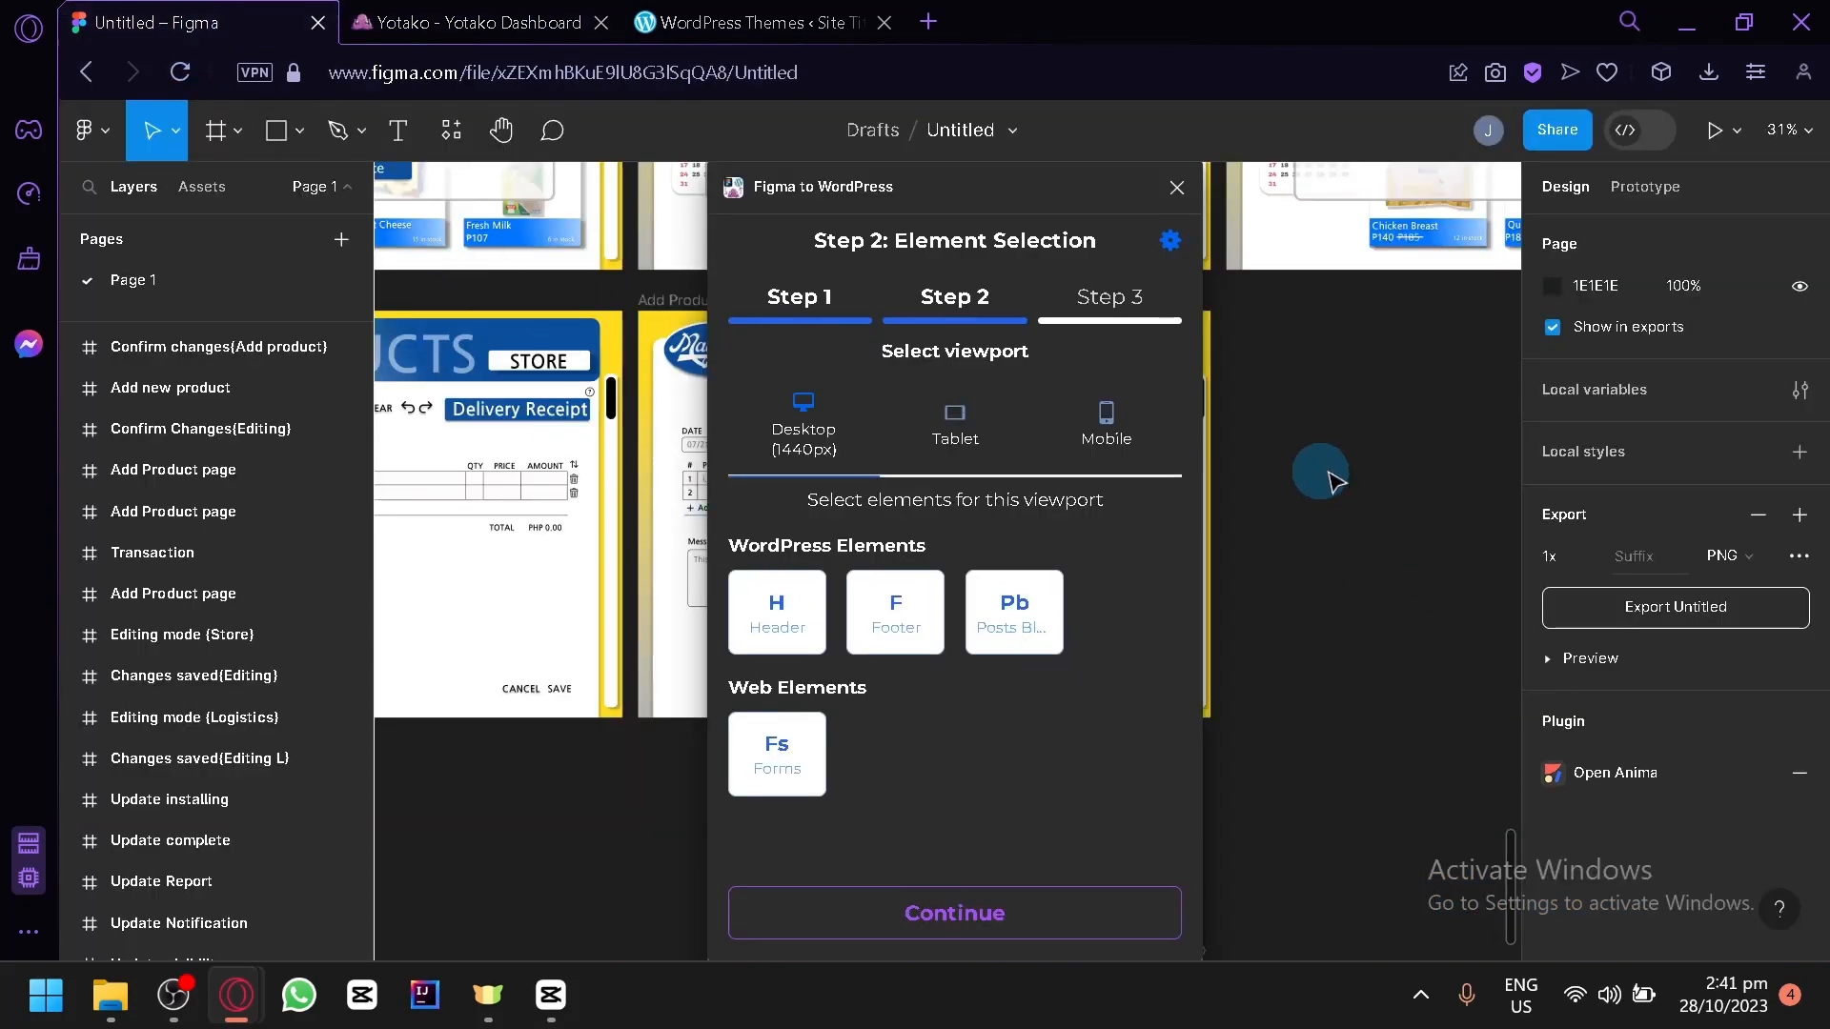
scroll(1210, 477, "down", 5)
left_click(1177, 187)
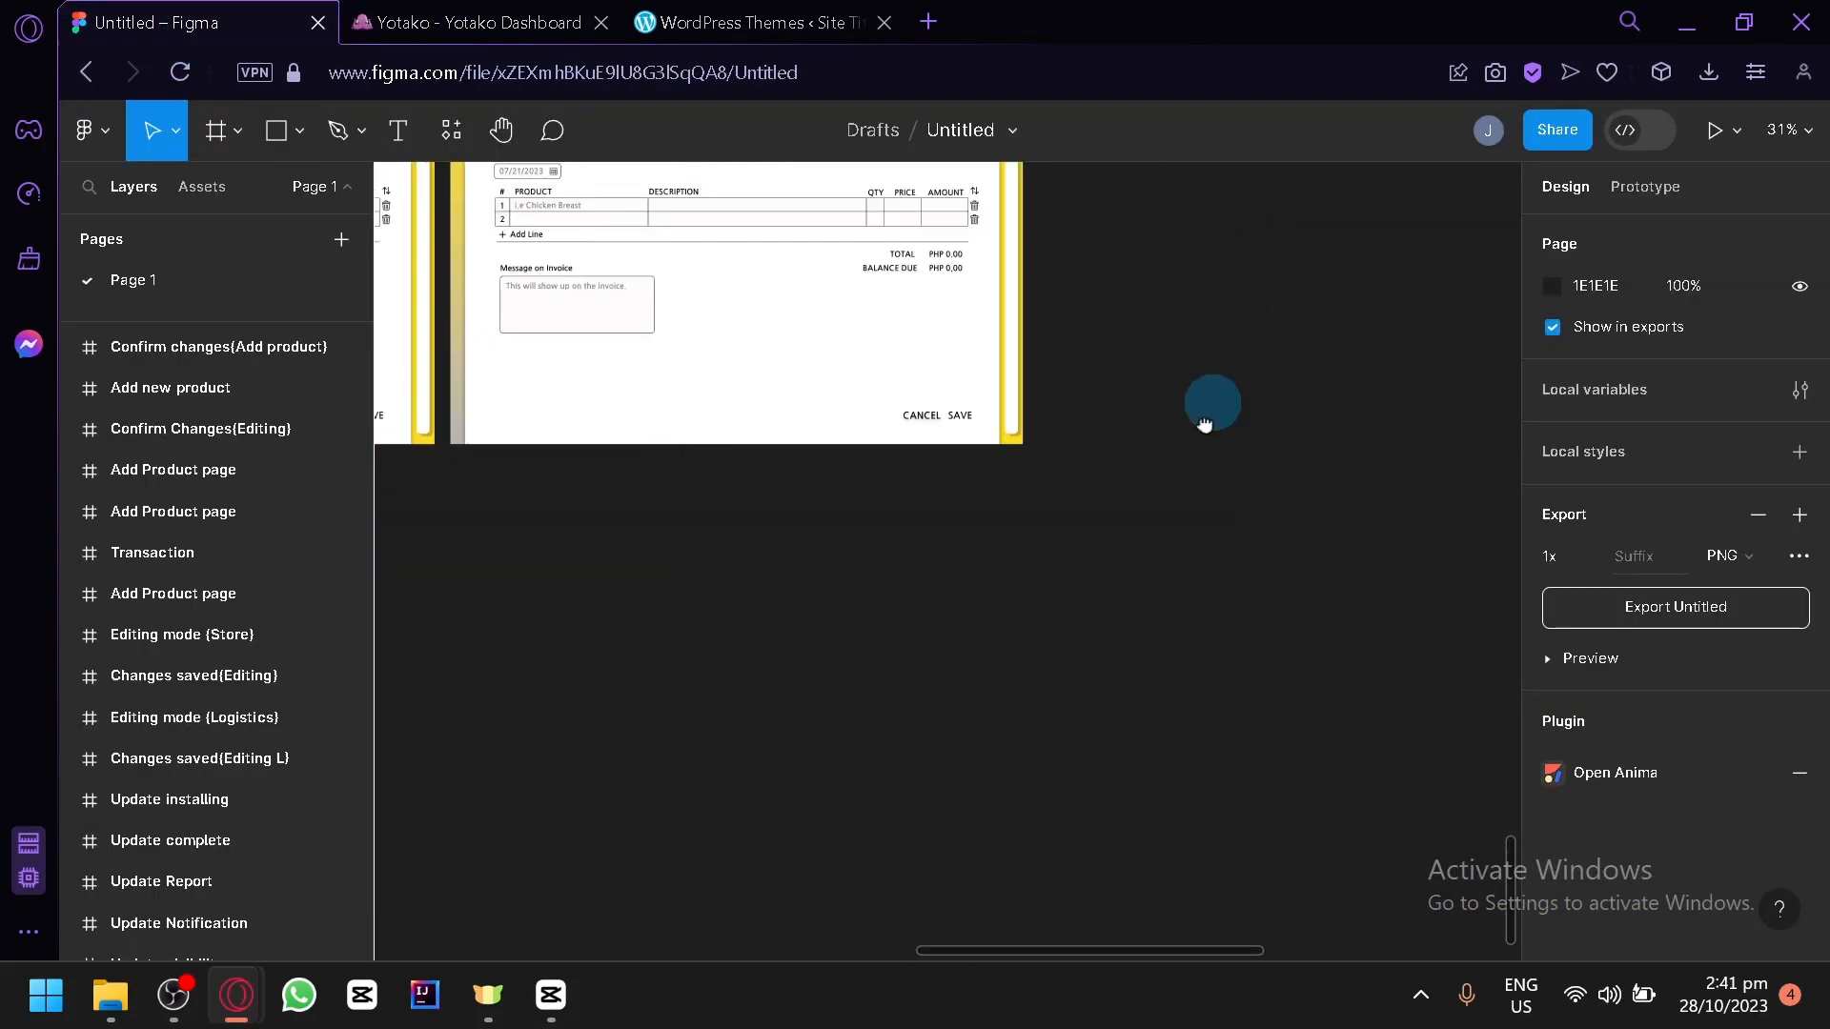
left_click_drag(1165, 416, 1225, 944)
left_click_drag(1258, 328, 748, 738)
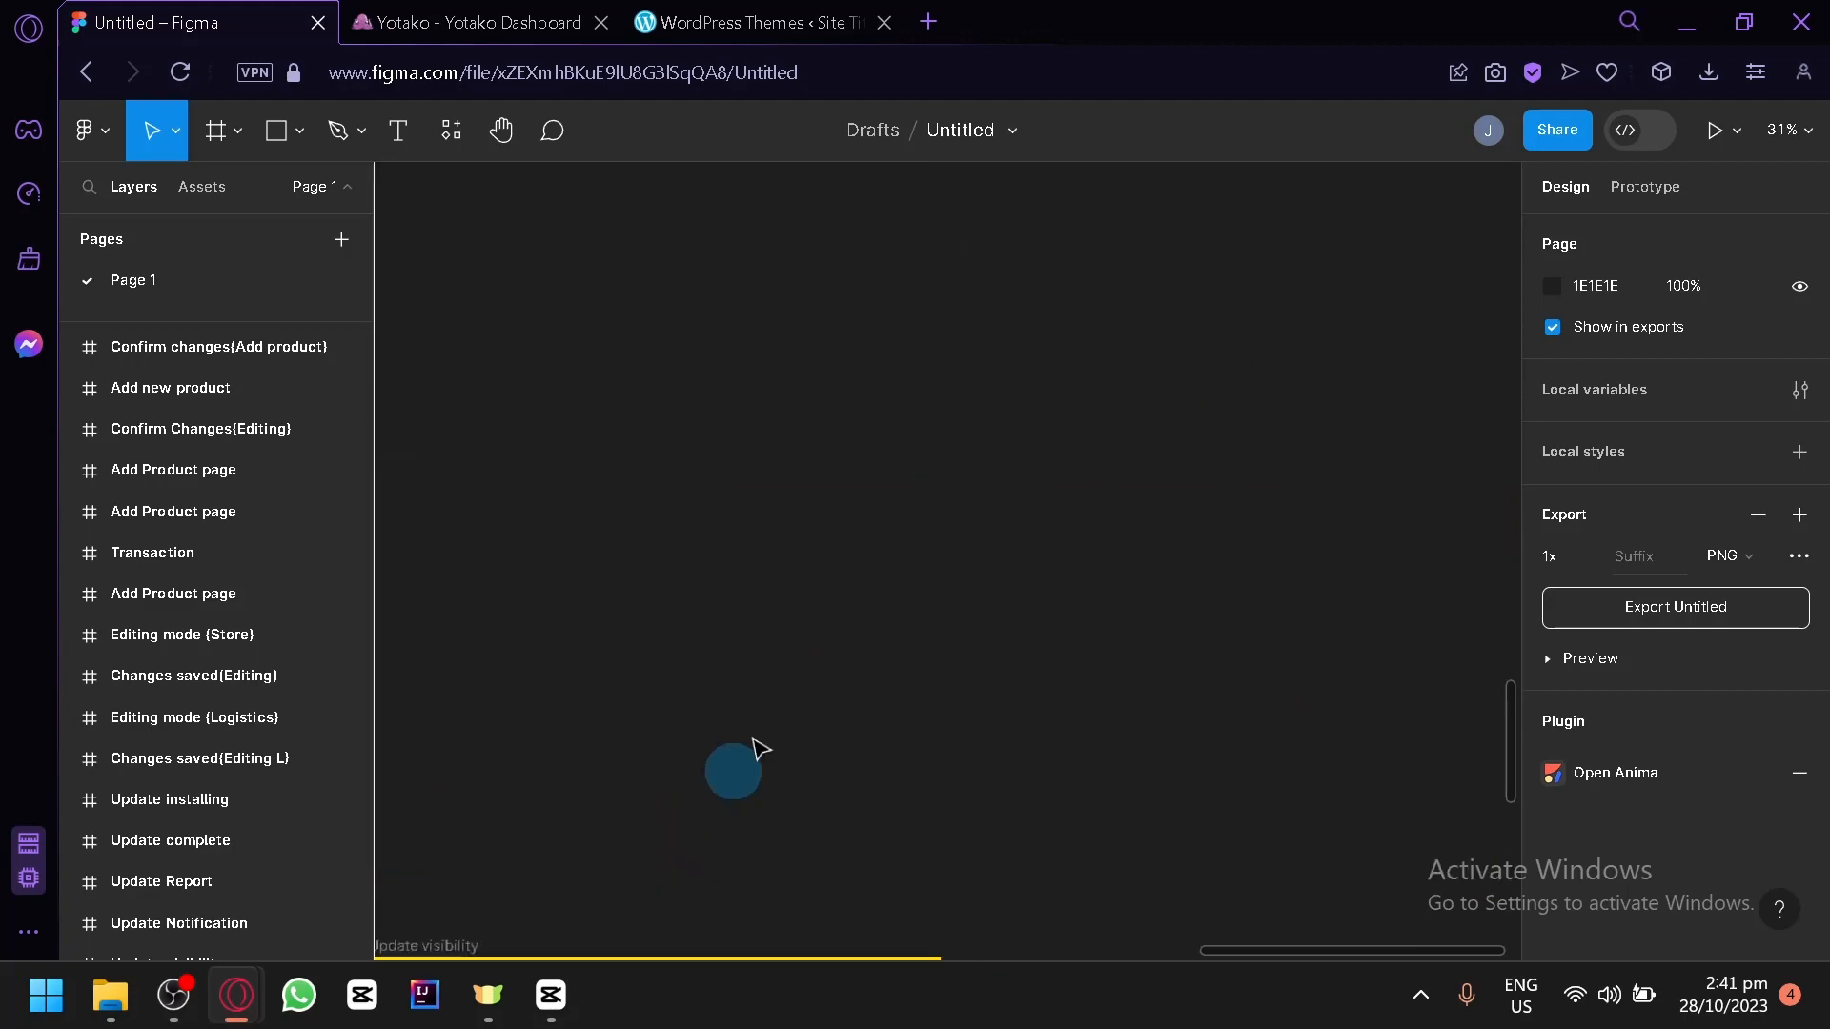
scroll(1190, 558, "down", 7)
left_click_drag(1209, 472, 1001, 865)
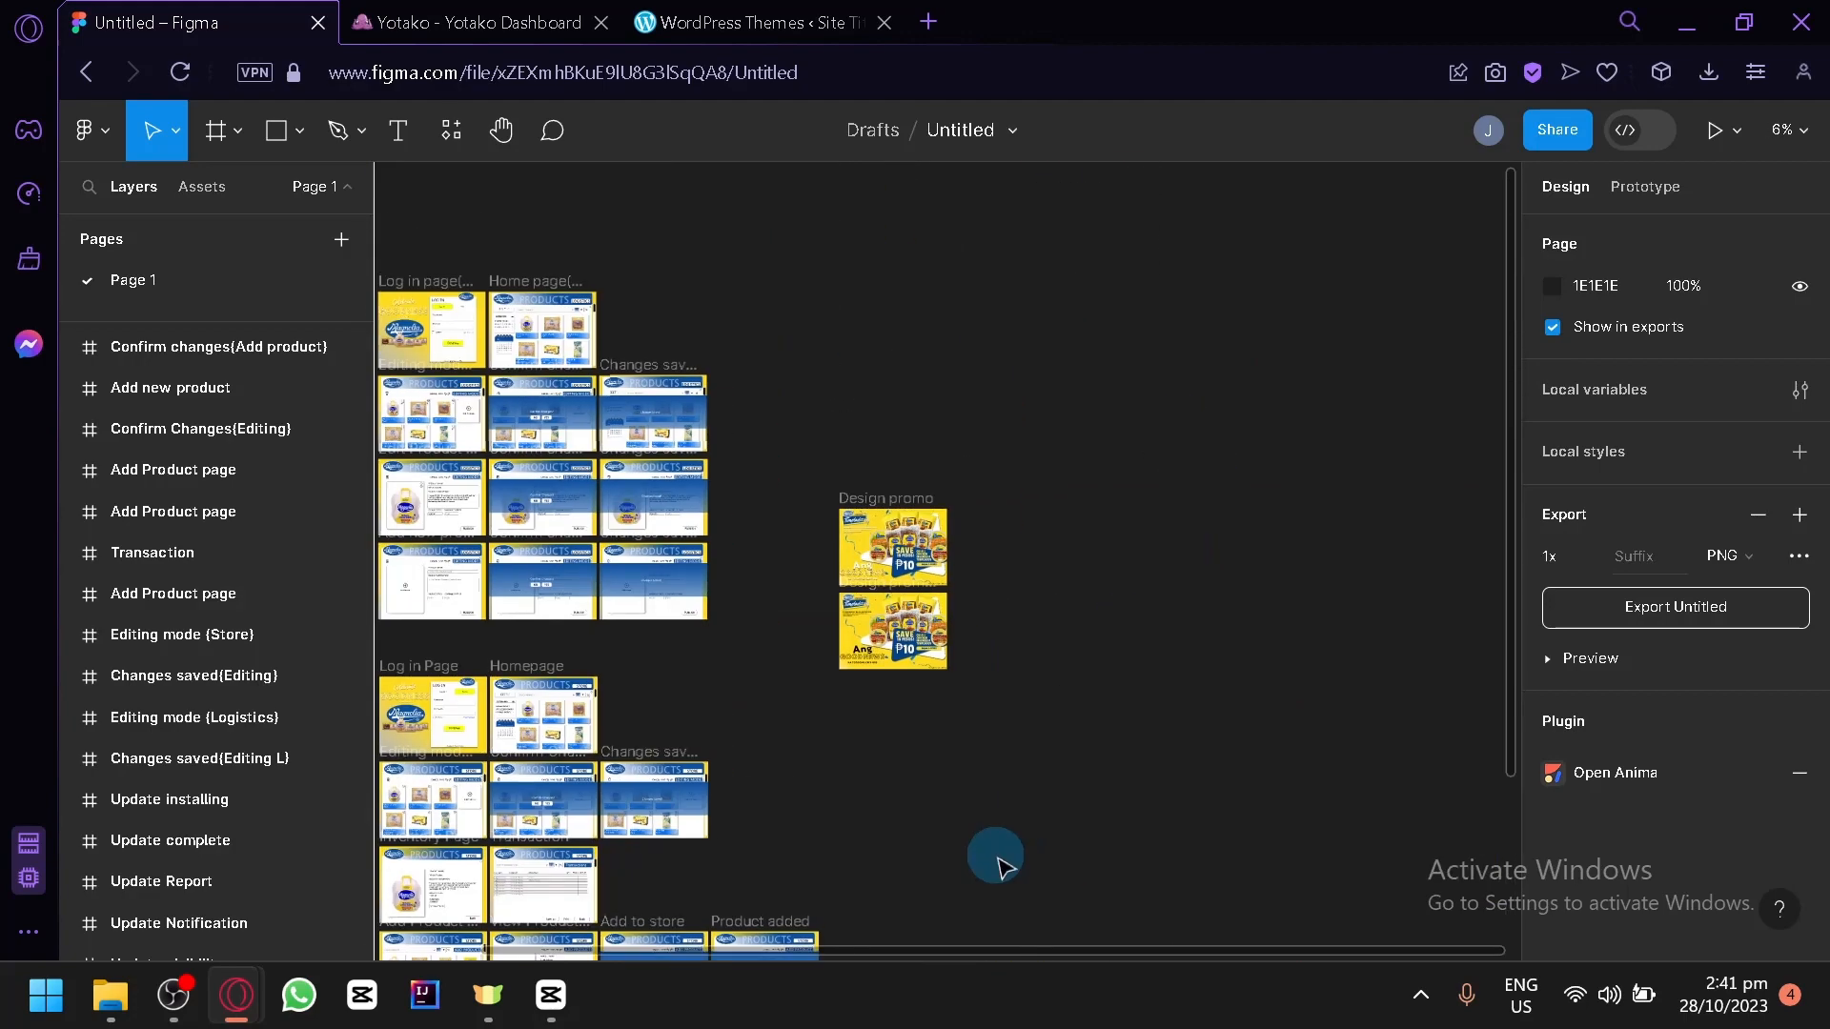
scroll(977, 698, "up", 4)
left_click_drag(972, 641, 1131, 798)
scroll(1108, 736, "up", 3)
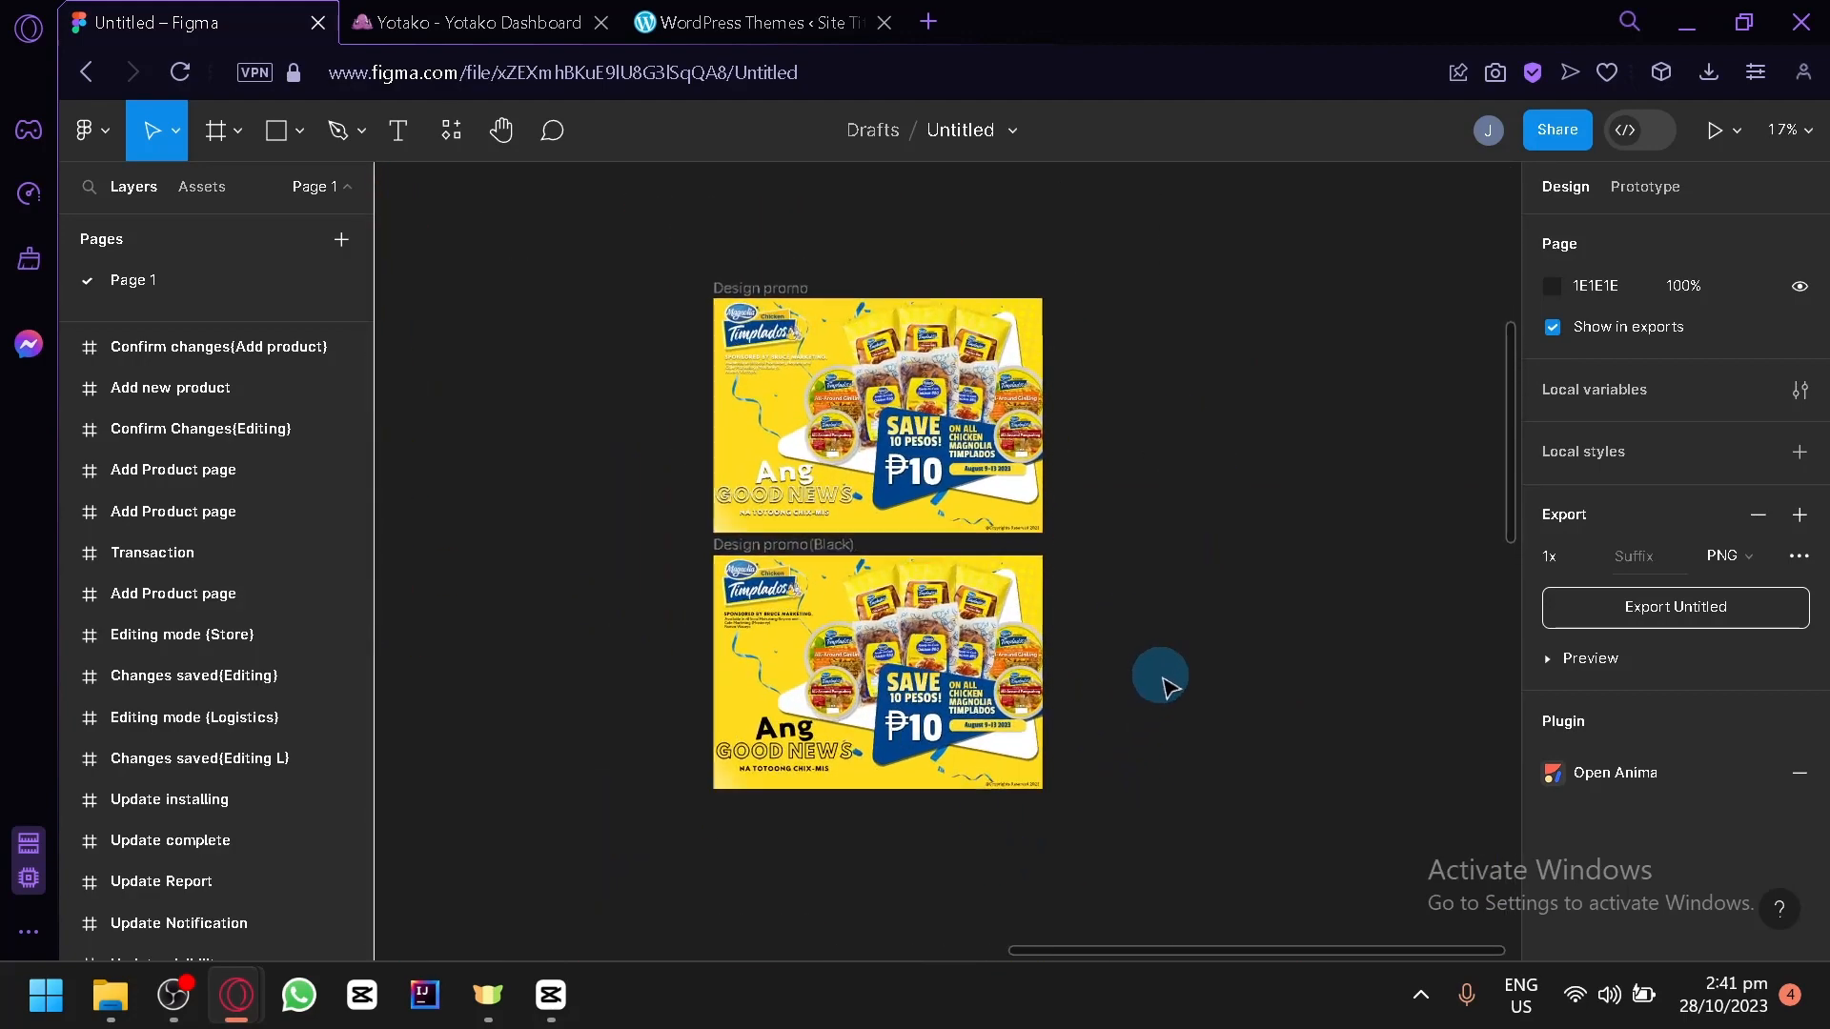
left_click_drag(1160, 675, 1280, 774)
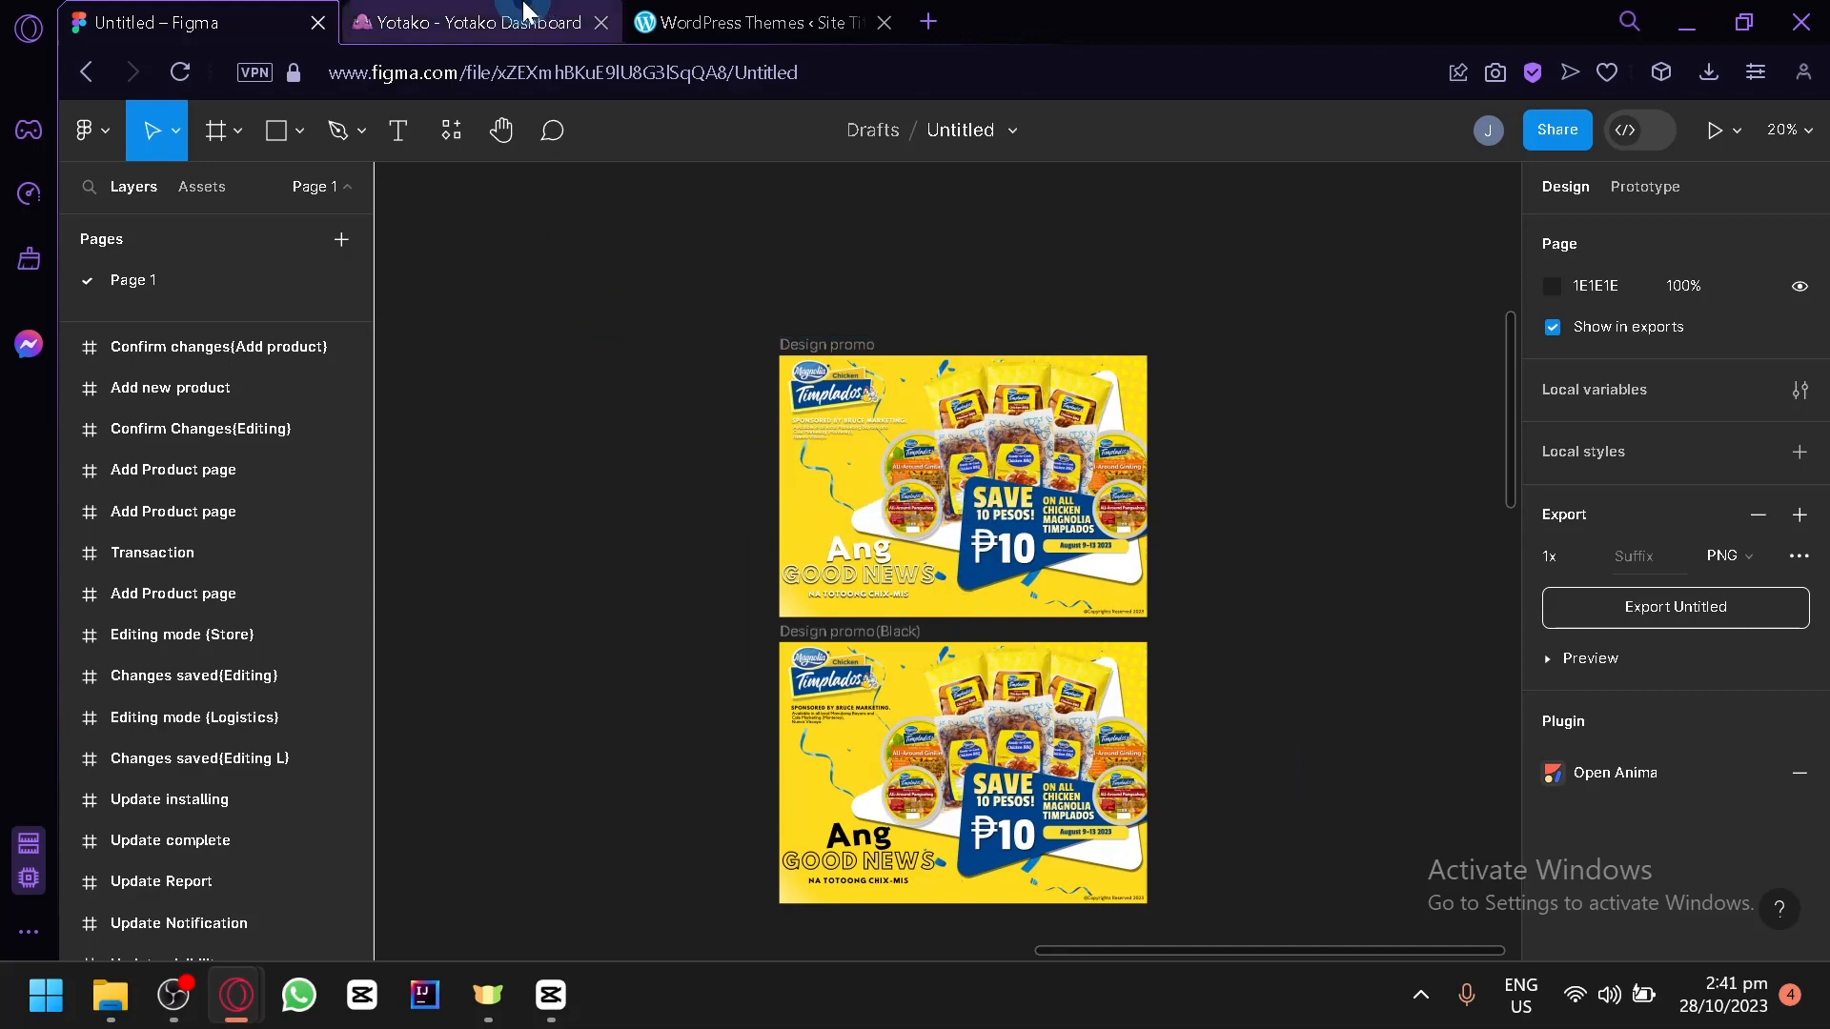
Go back to the Yotako preview and compare the generated promo page with the Figma design
left_click(523, 13)
scroll(822, 548, "down", 5)
scroll(724, 524, "up", 5)
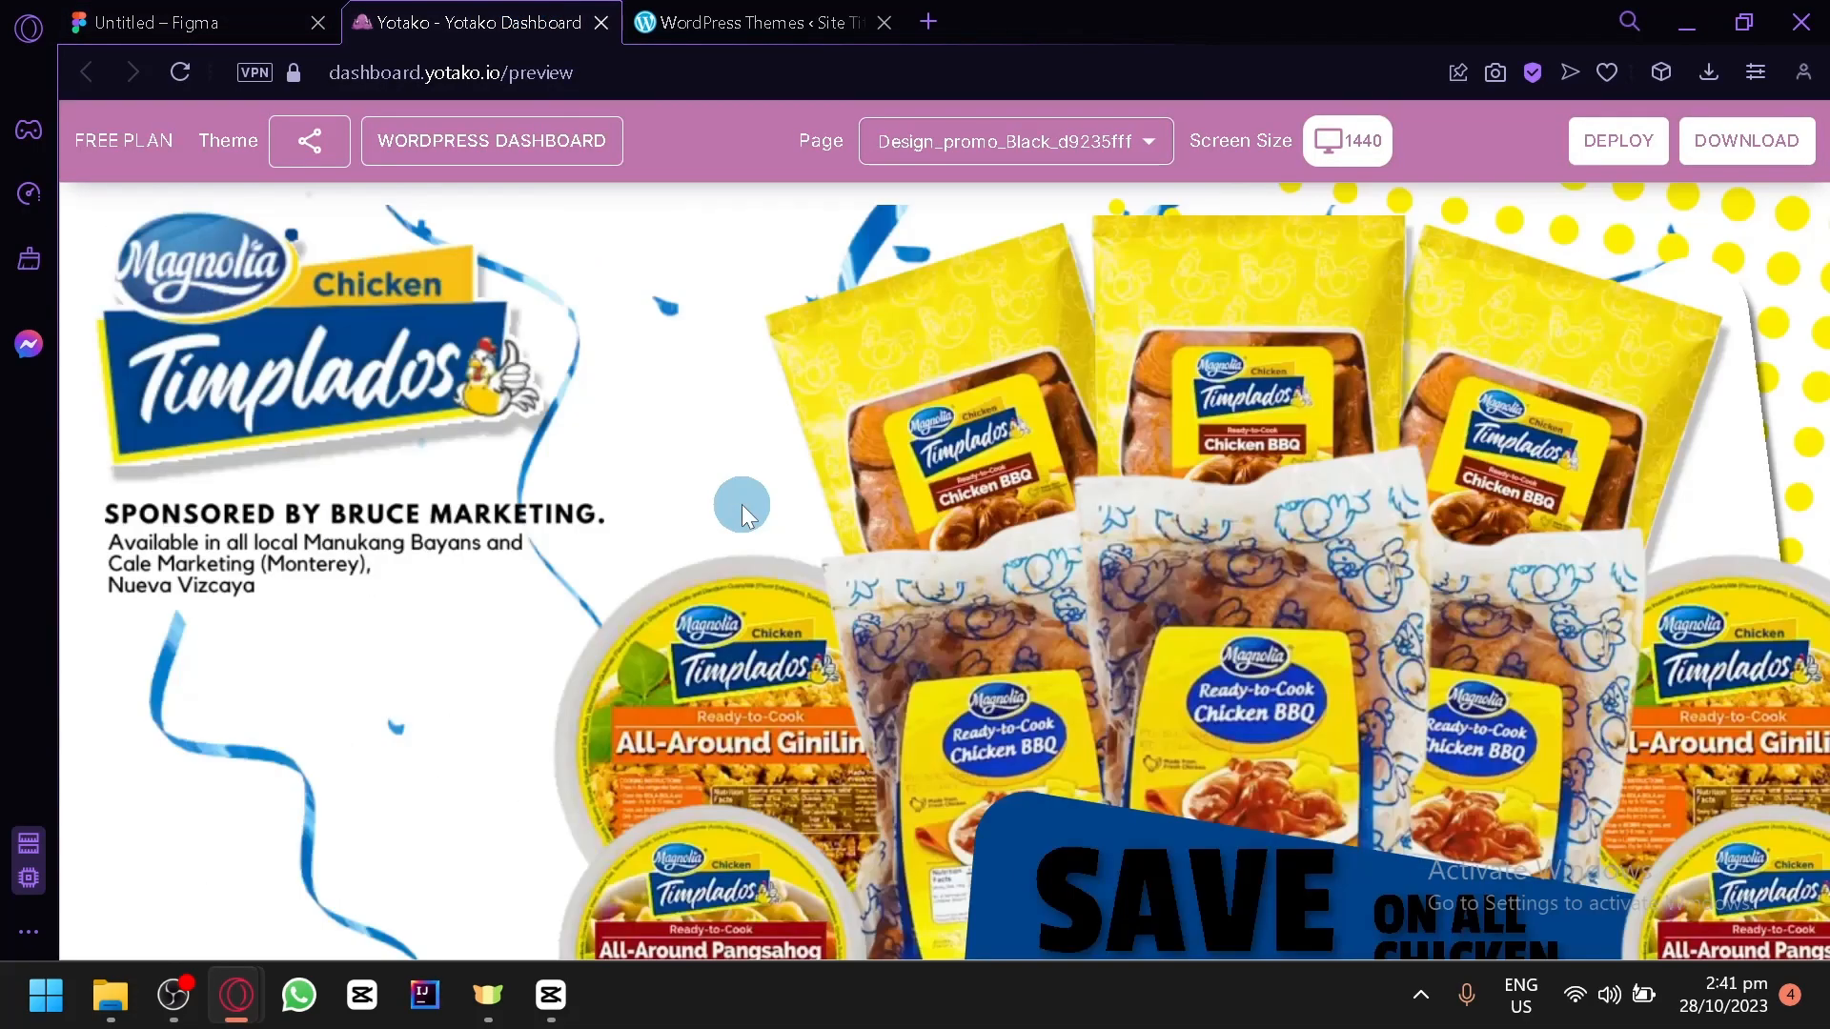
Open the preview's WordPress dashboard and compare it with the WordPress.com site's admin page
left_click(551, 136)
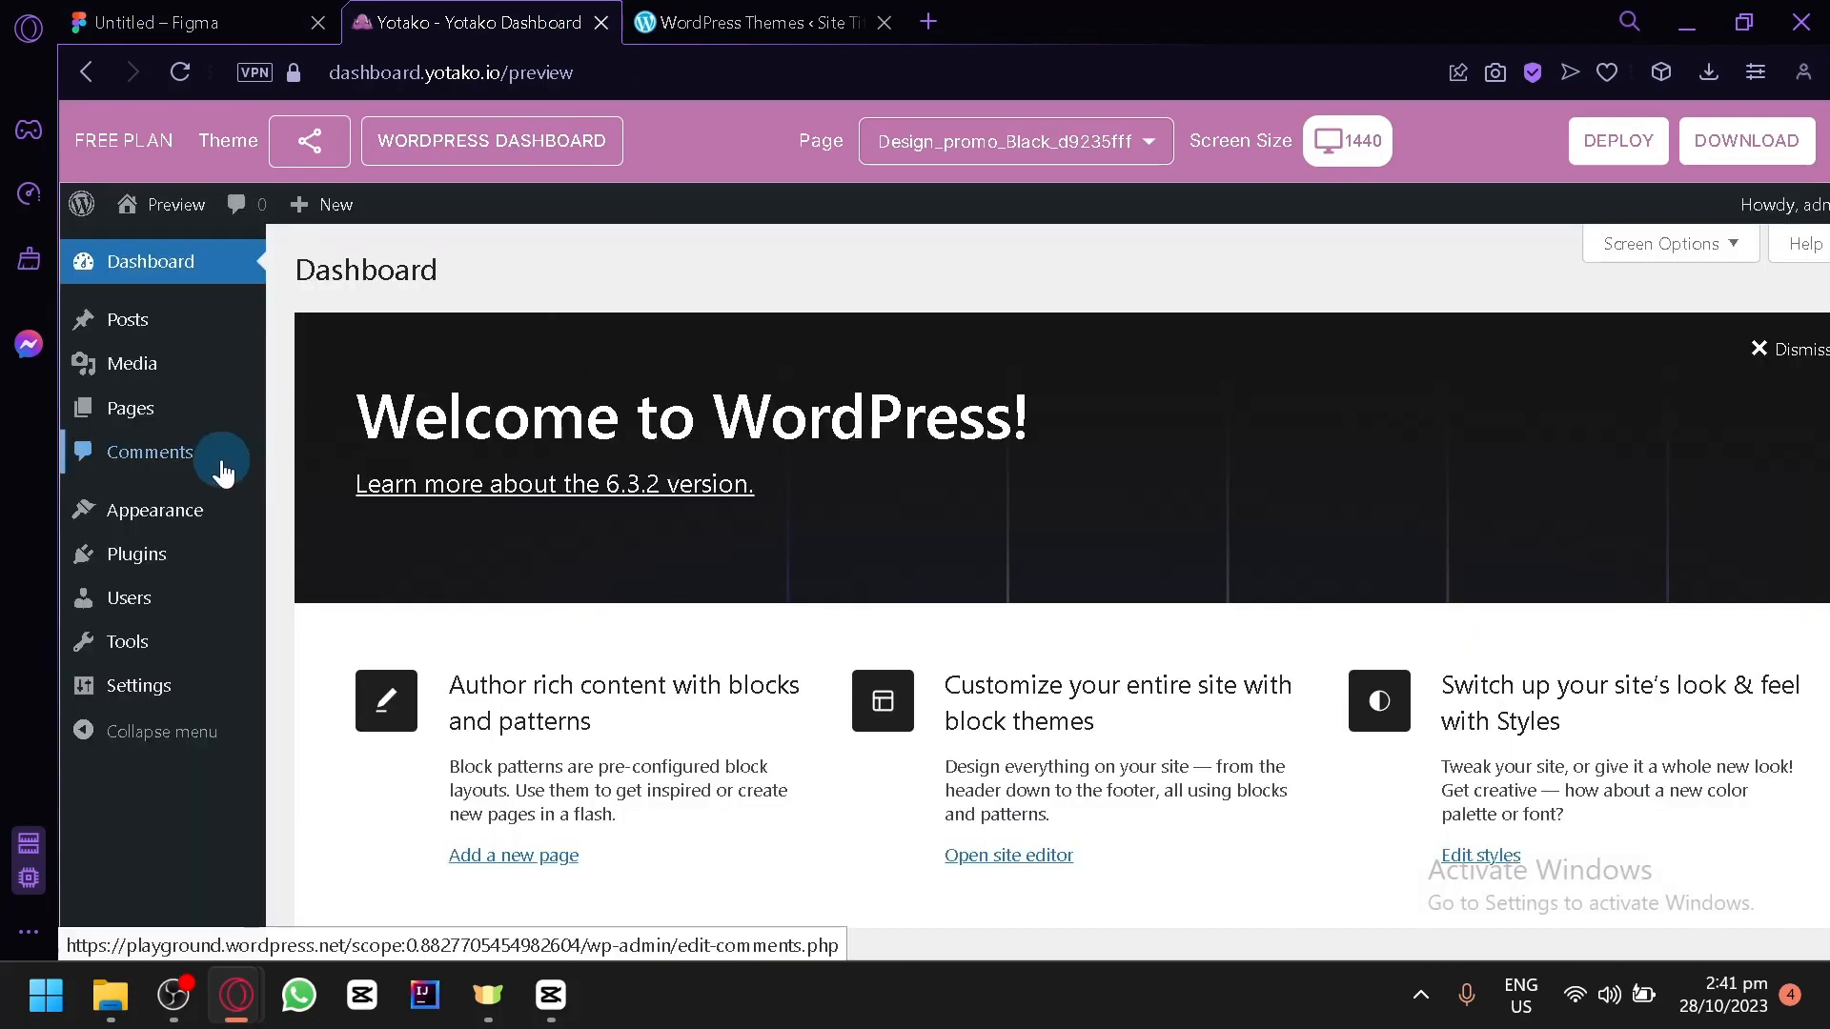
left_click(752, 21)
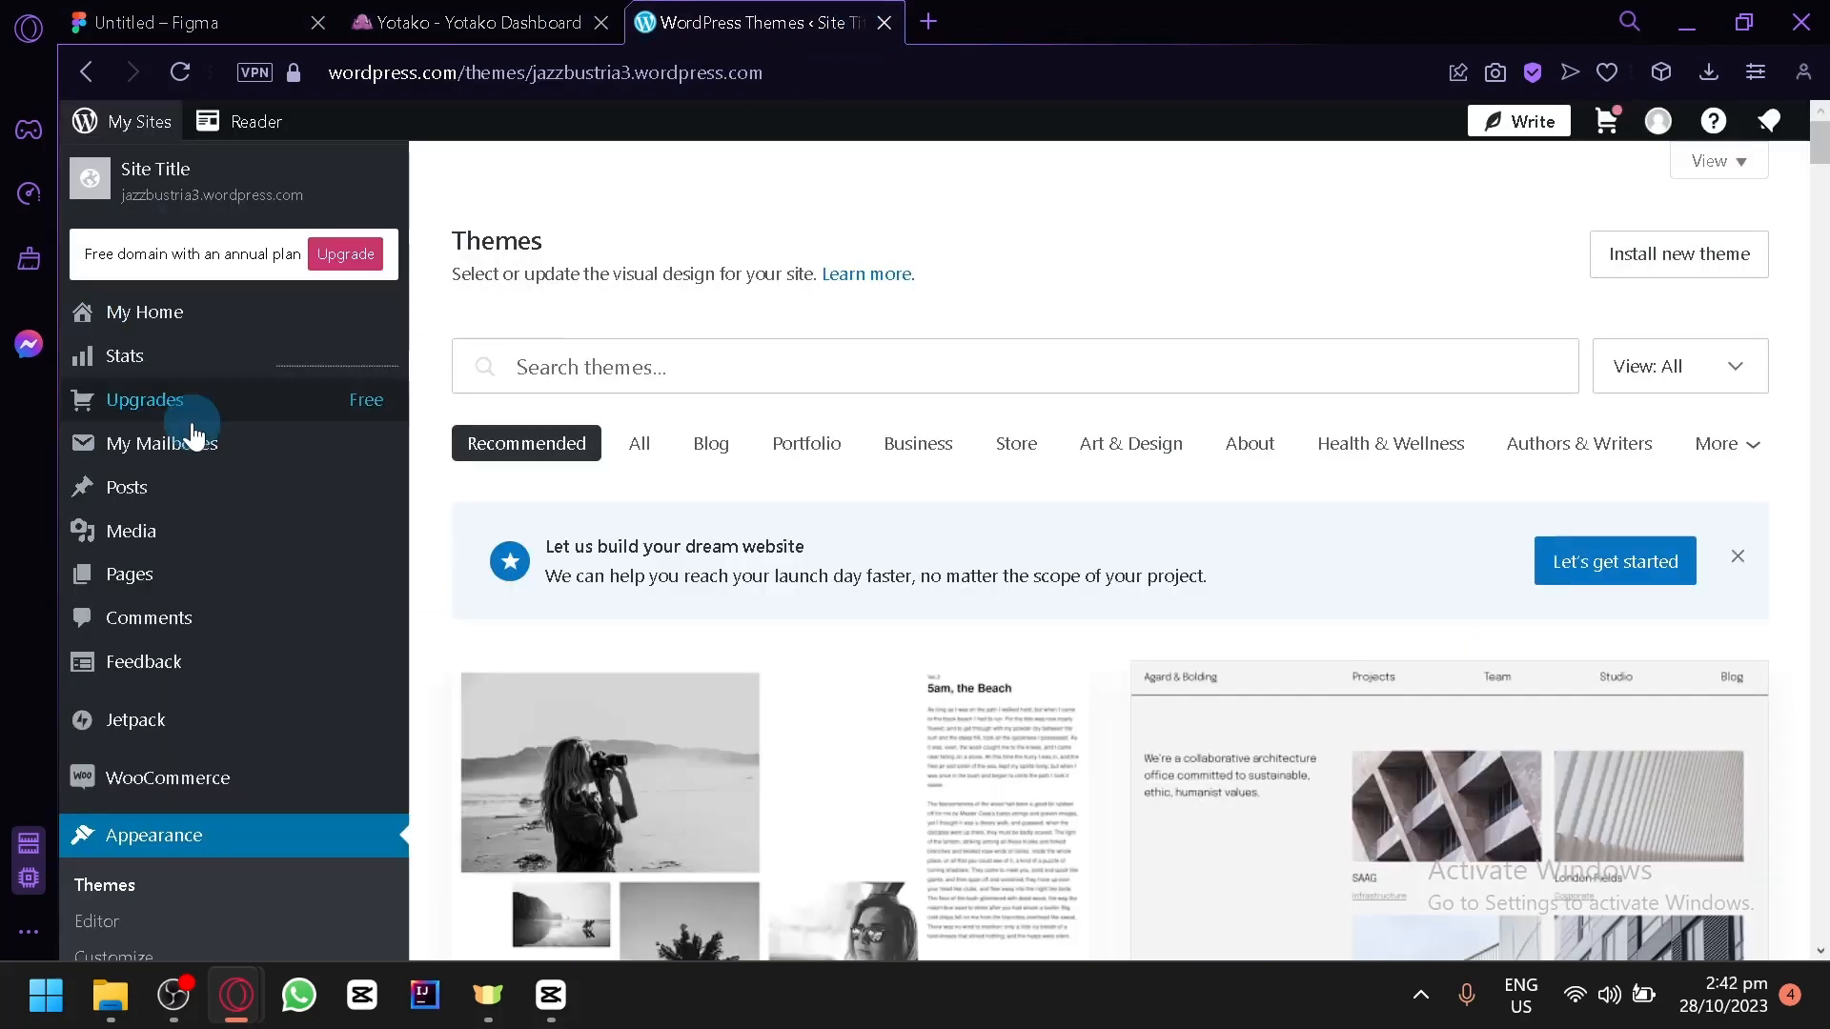
left_click(505, 22)
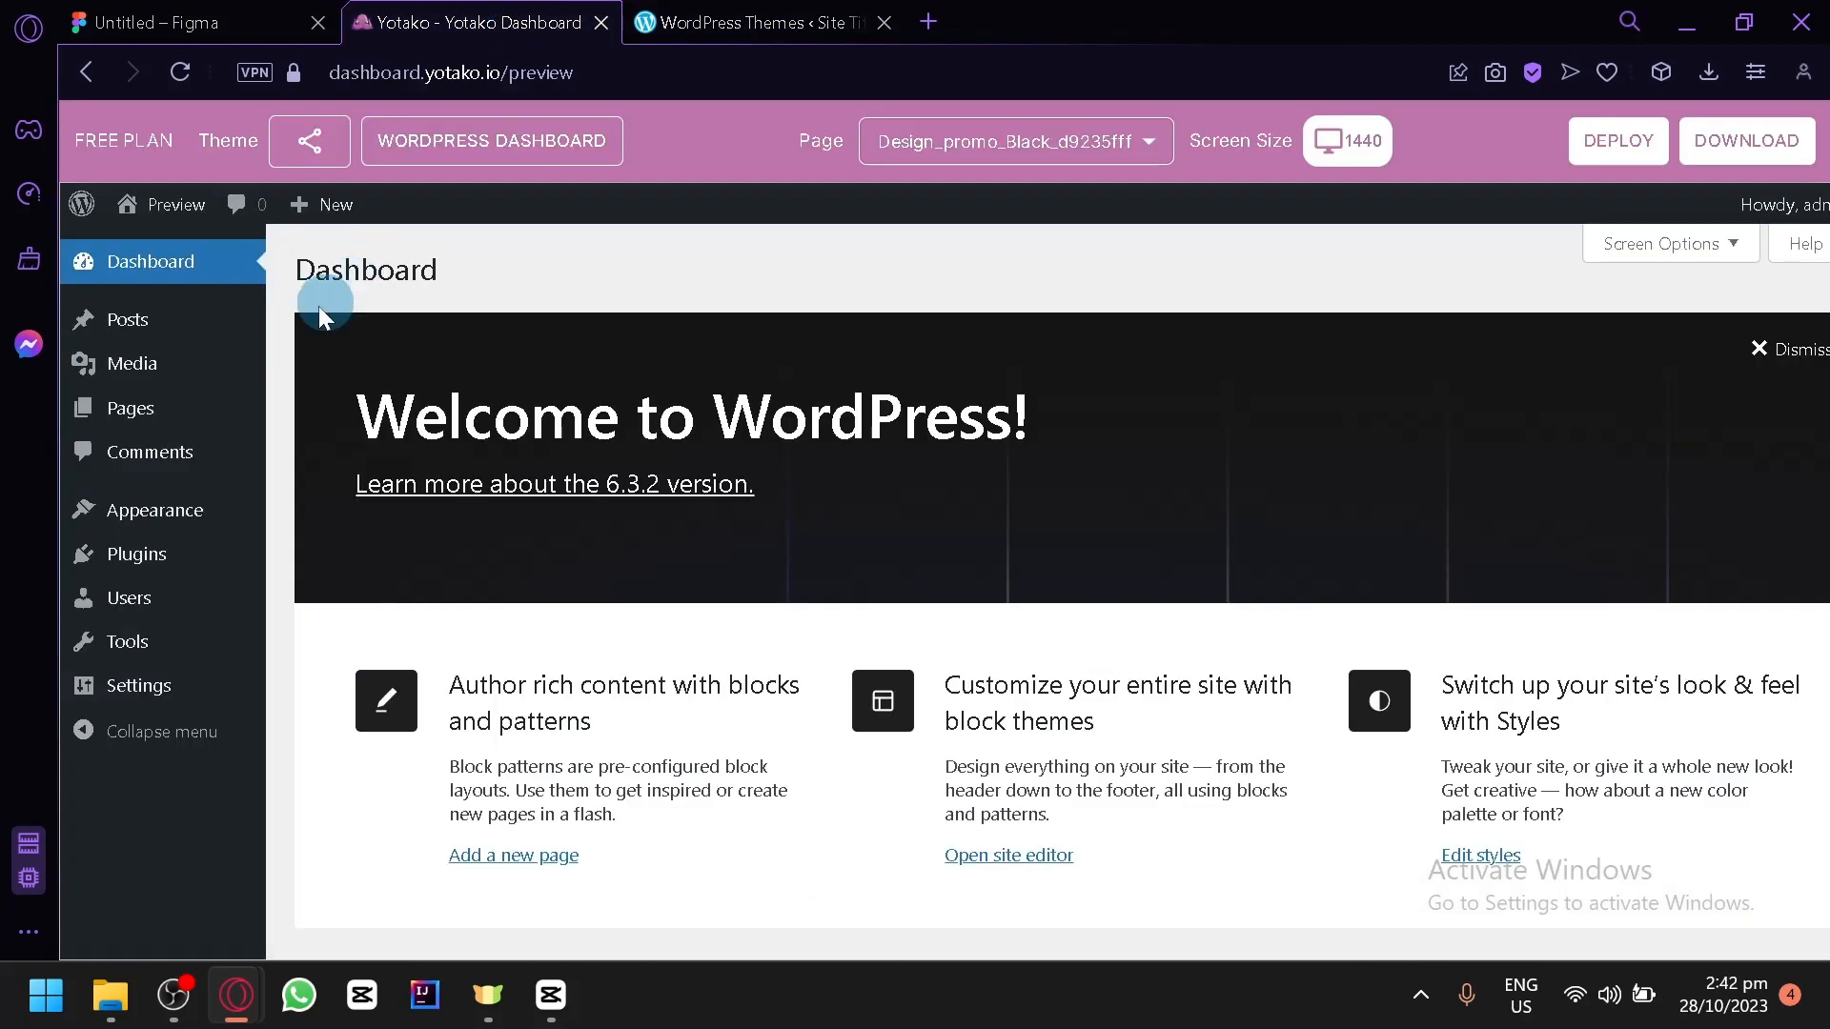
Examine the preview's WordPress dashboard widgets and admin sections, comparing them briefly with the WordPress.com Themes page
scroll(997, 586, "down", 8)
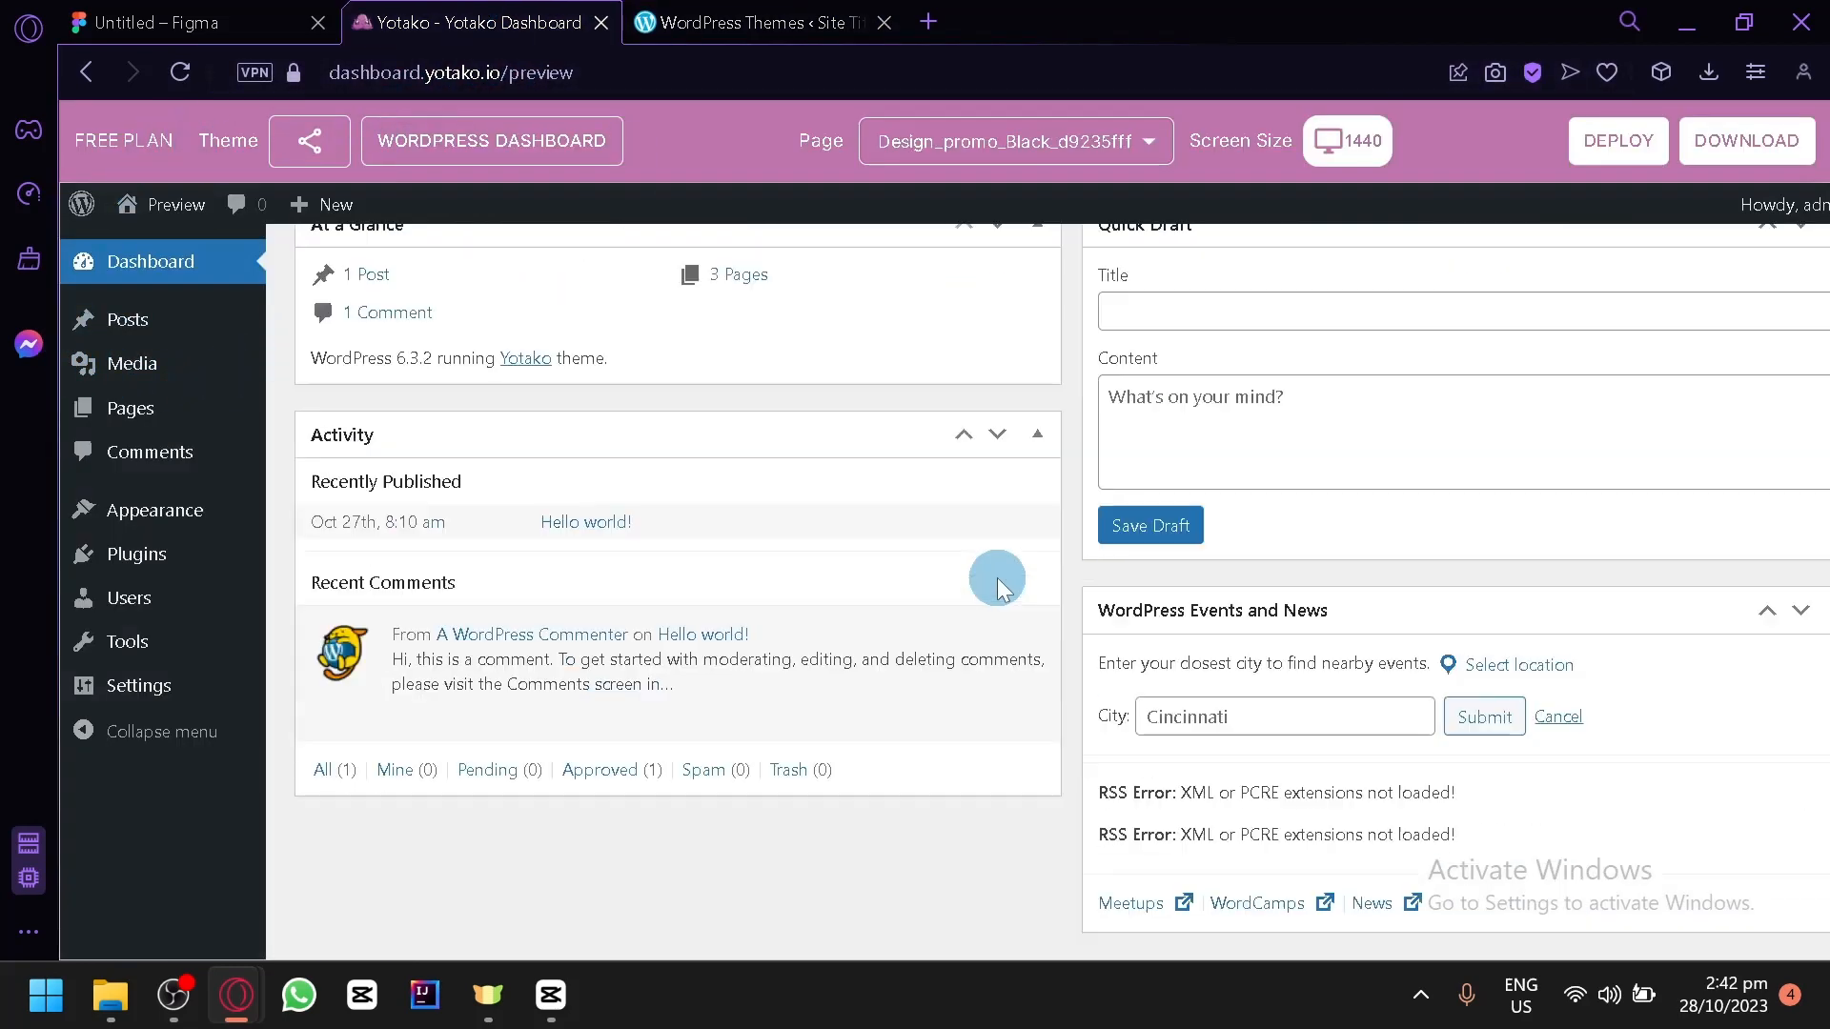
scroll(981, 590, "up", 8)
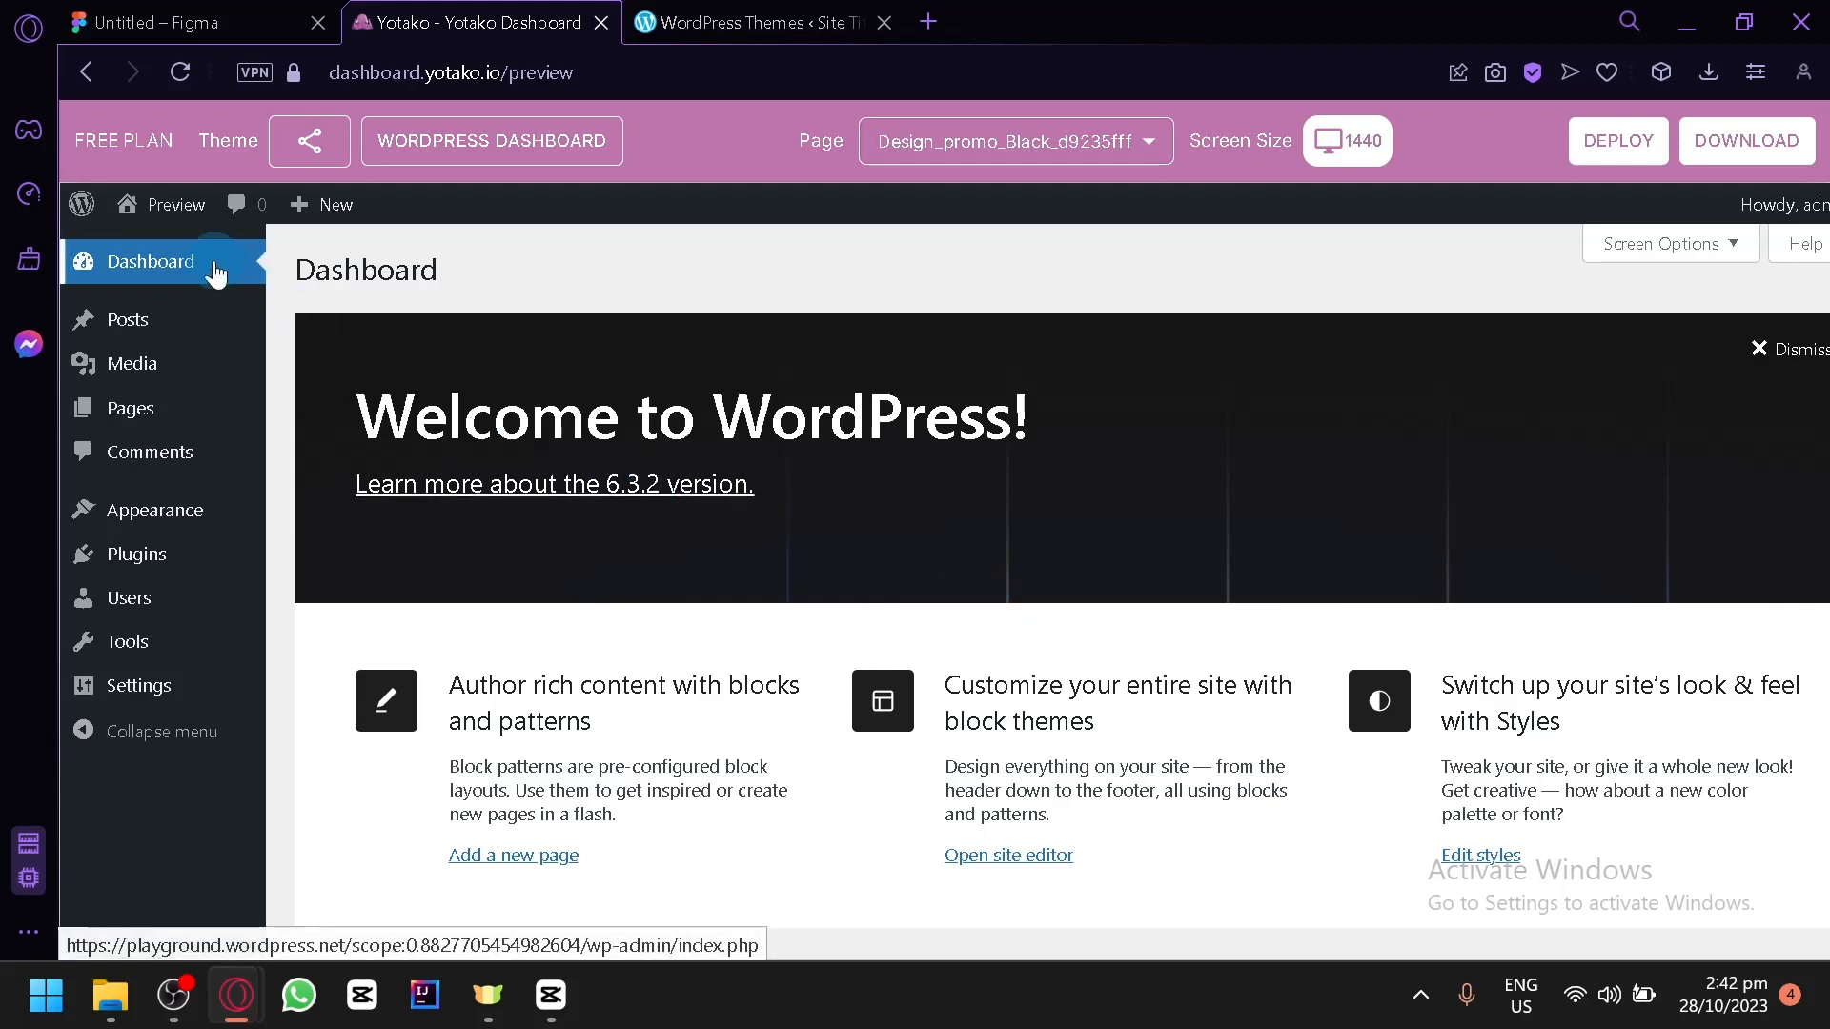
mouse_move(150, 362)
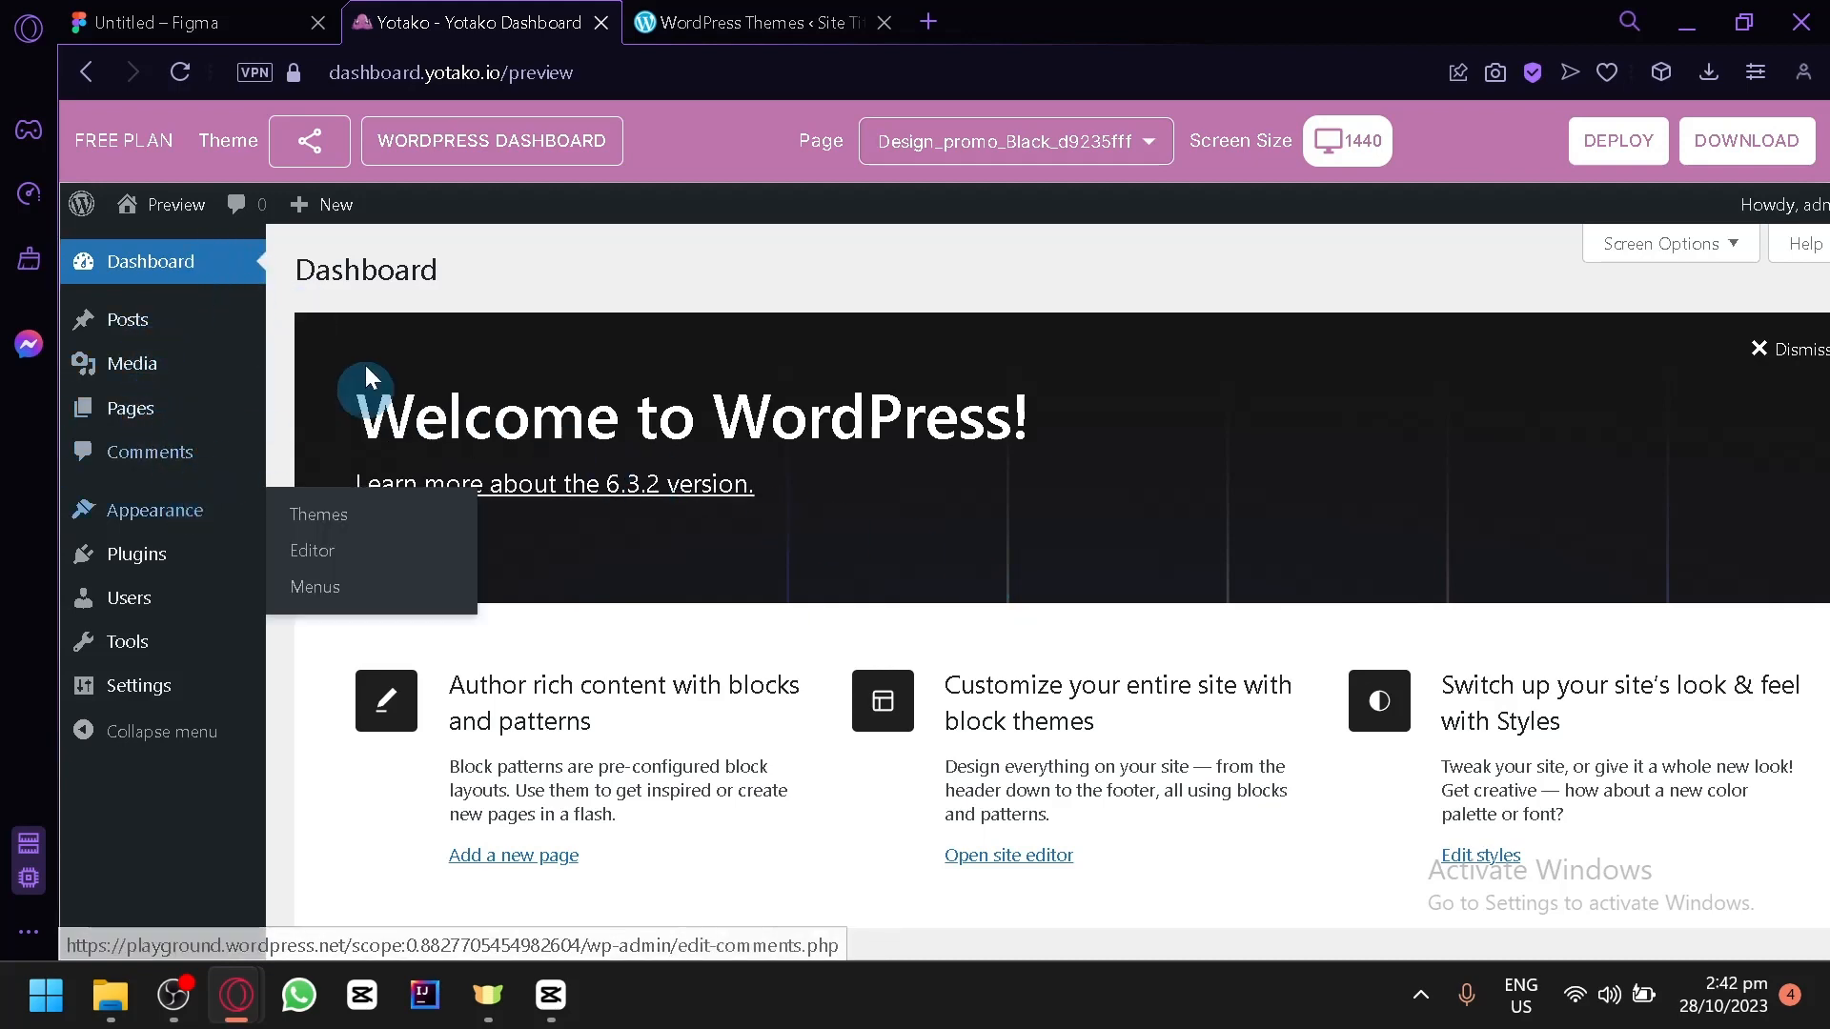
left_click(774, 13)
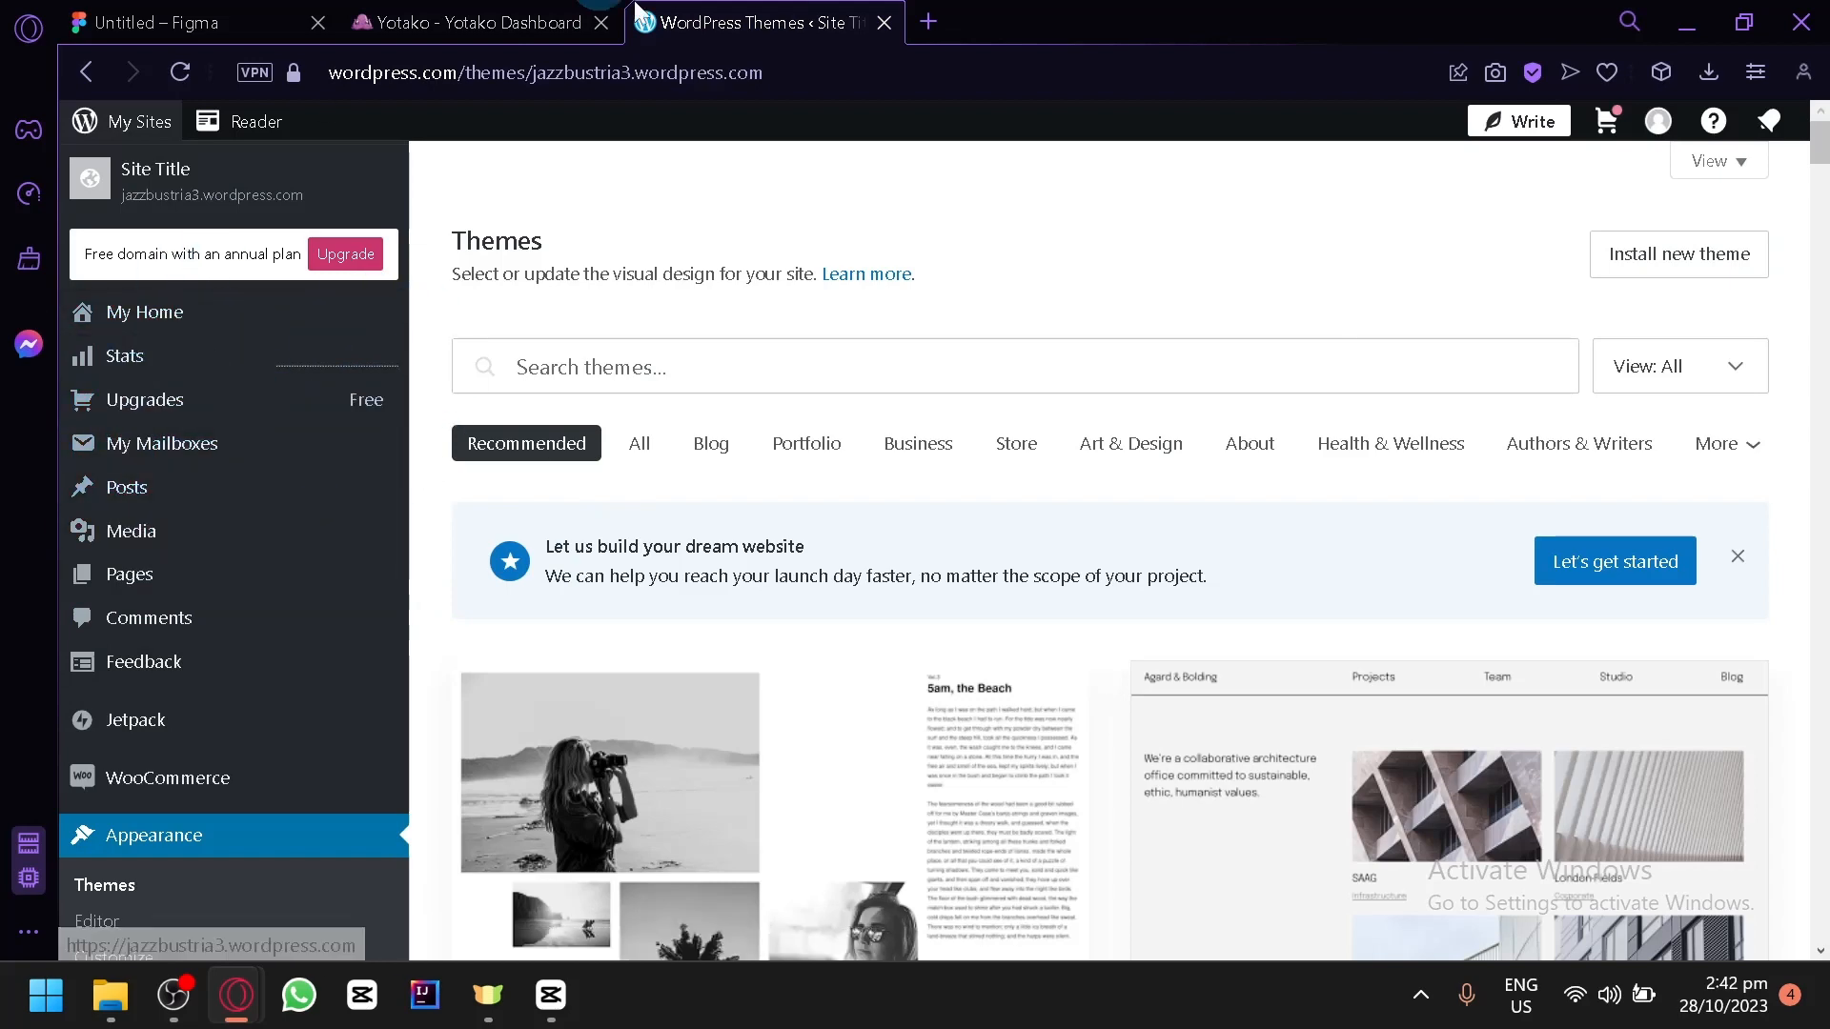
left_click(550, 13)
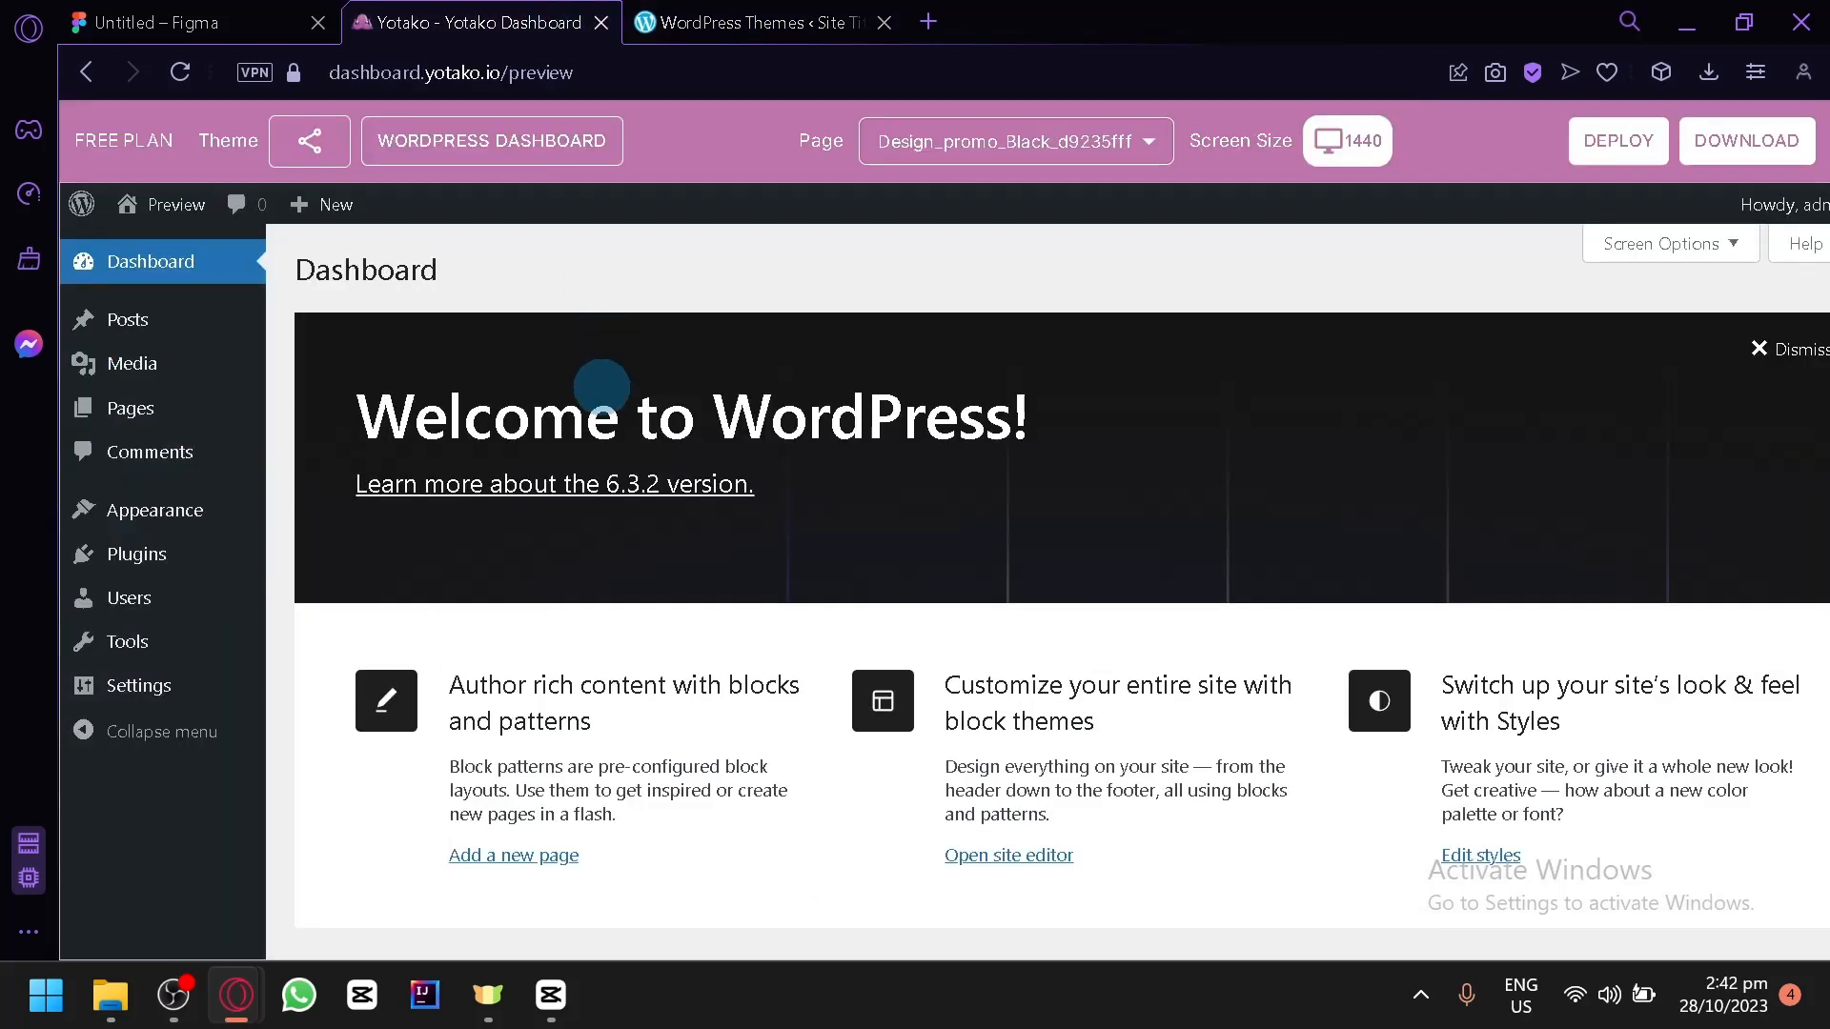
mouse_move(137, 528)
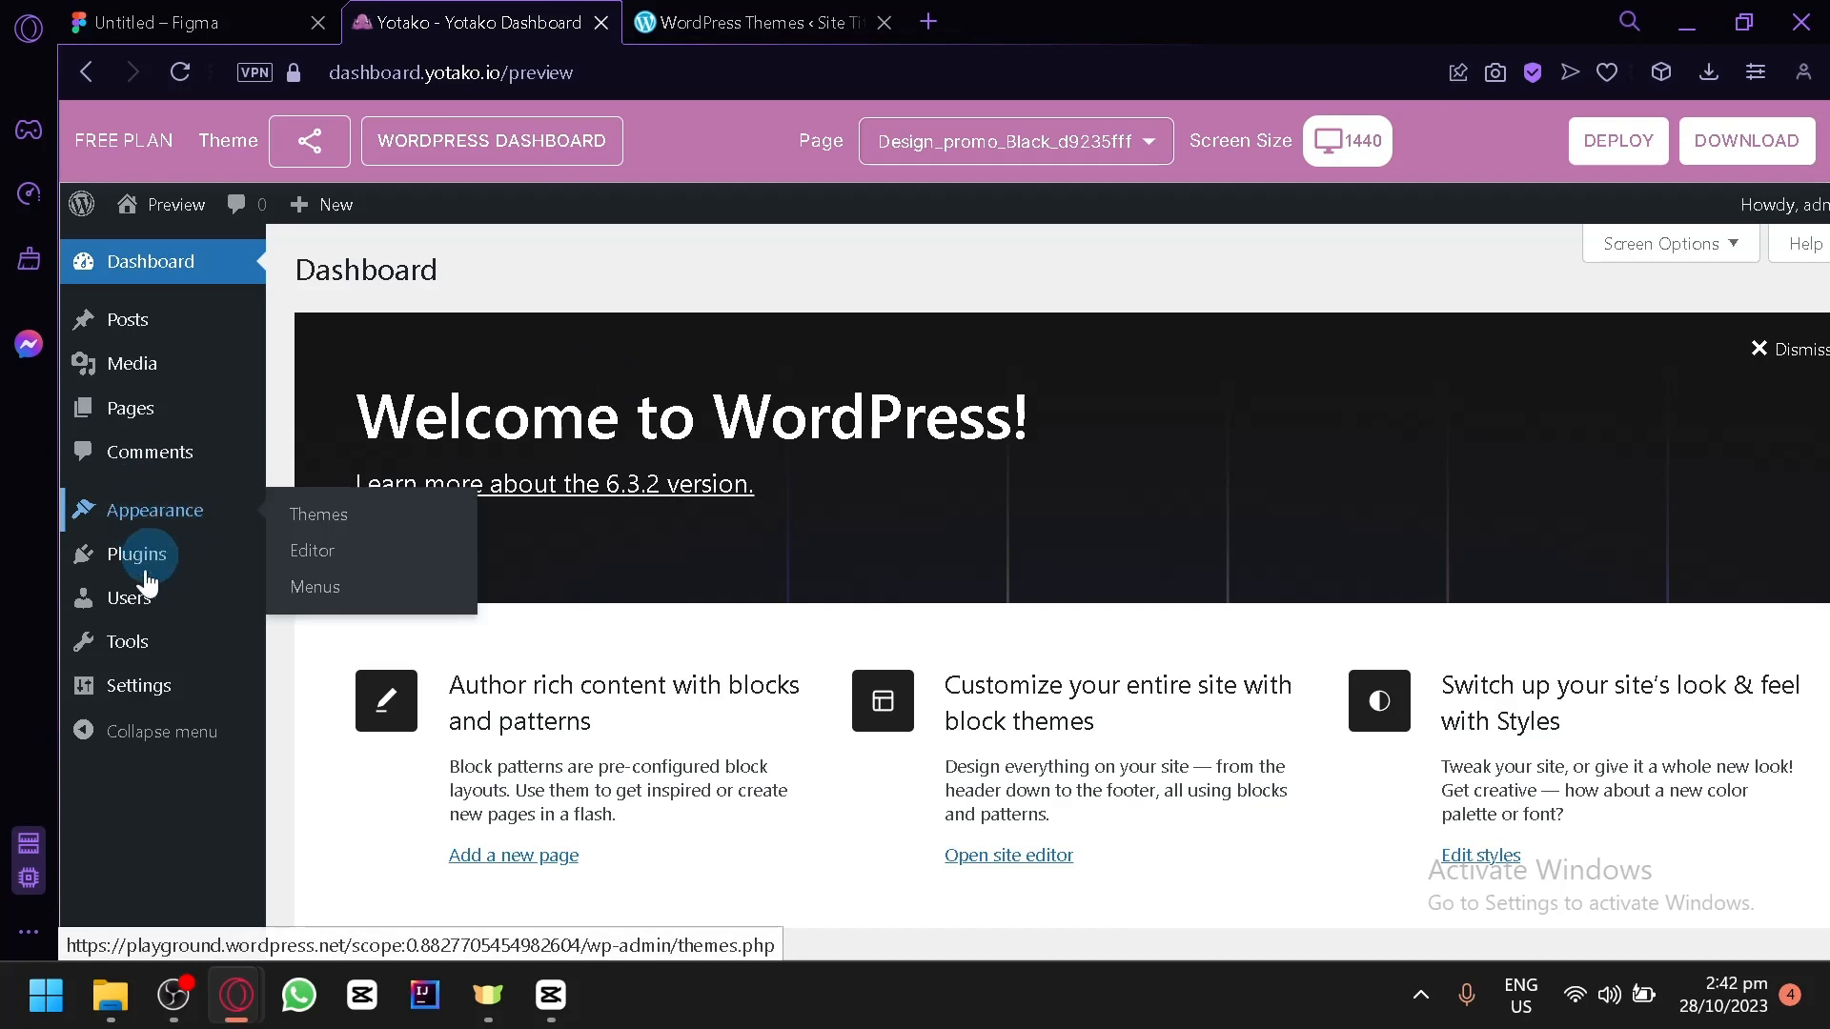
mouse_move(184, 625)
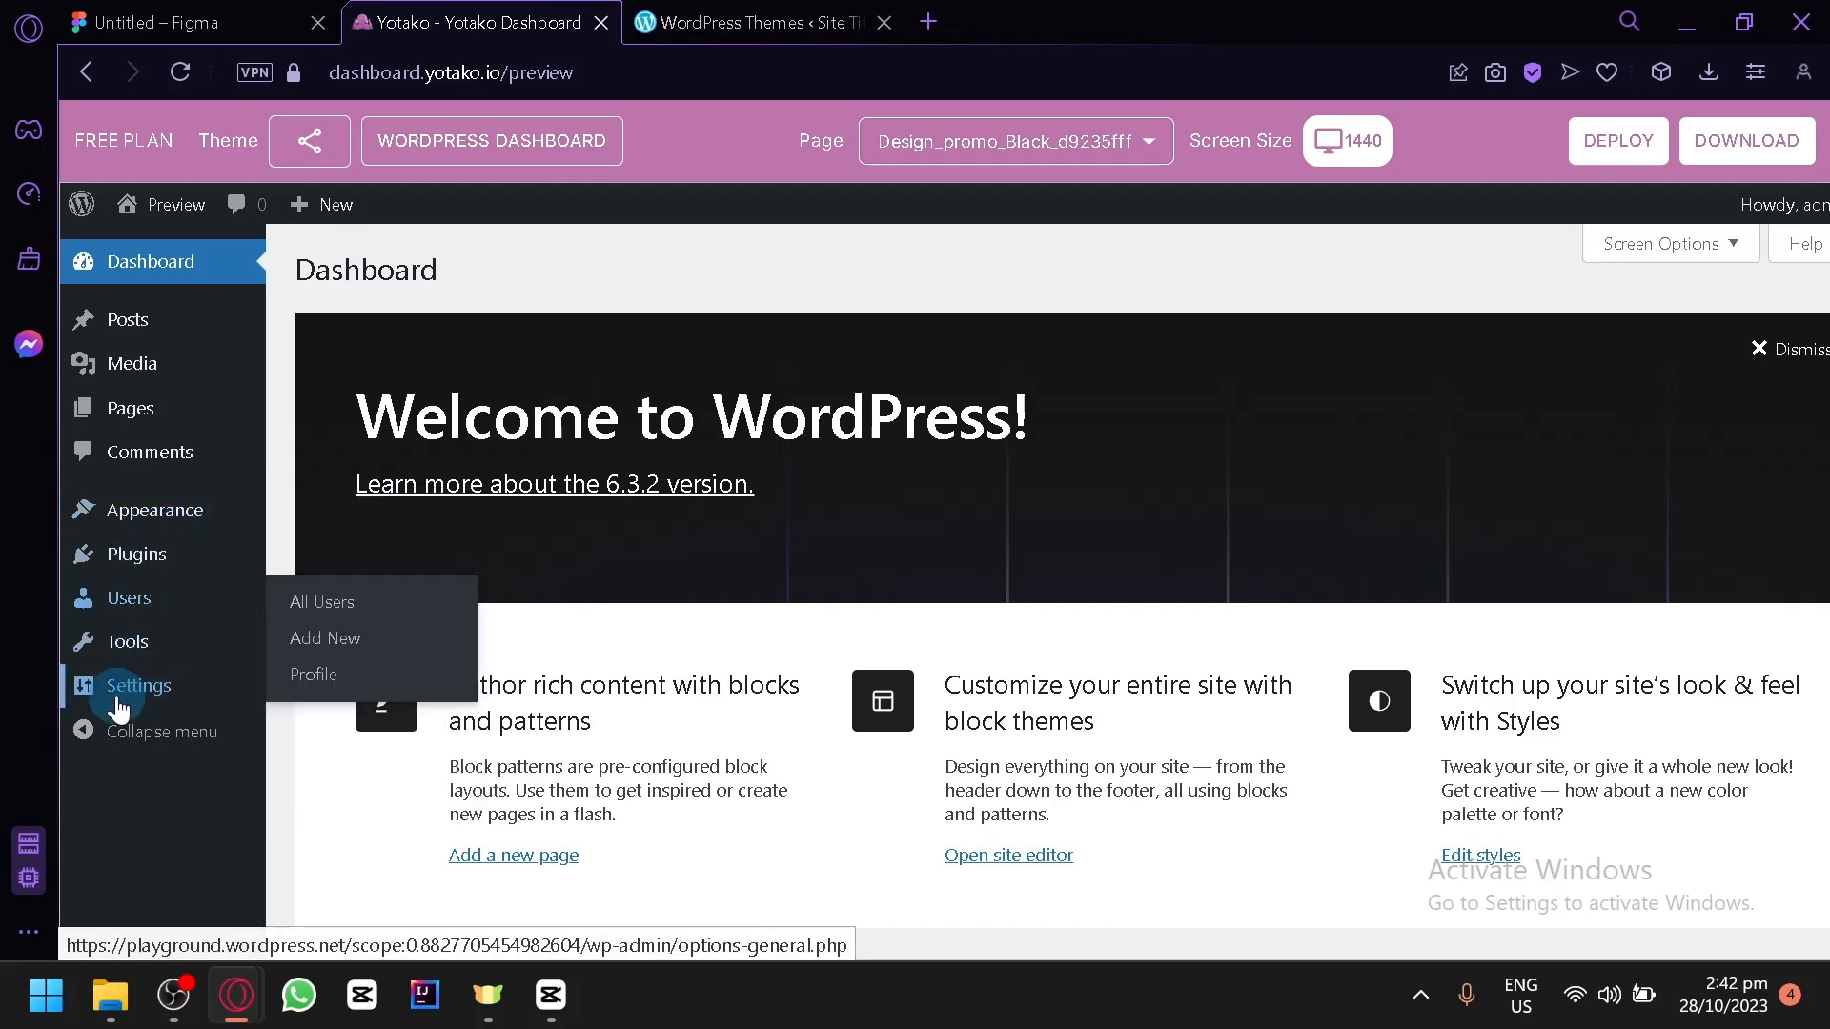
mouse_move(191, 431)
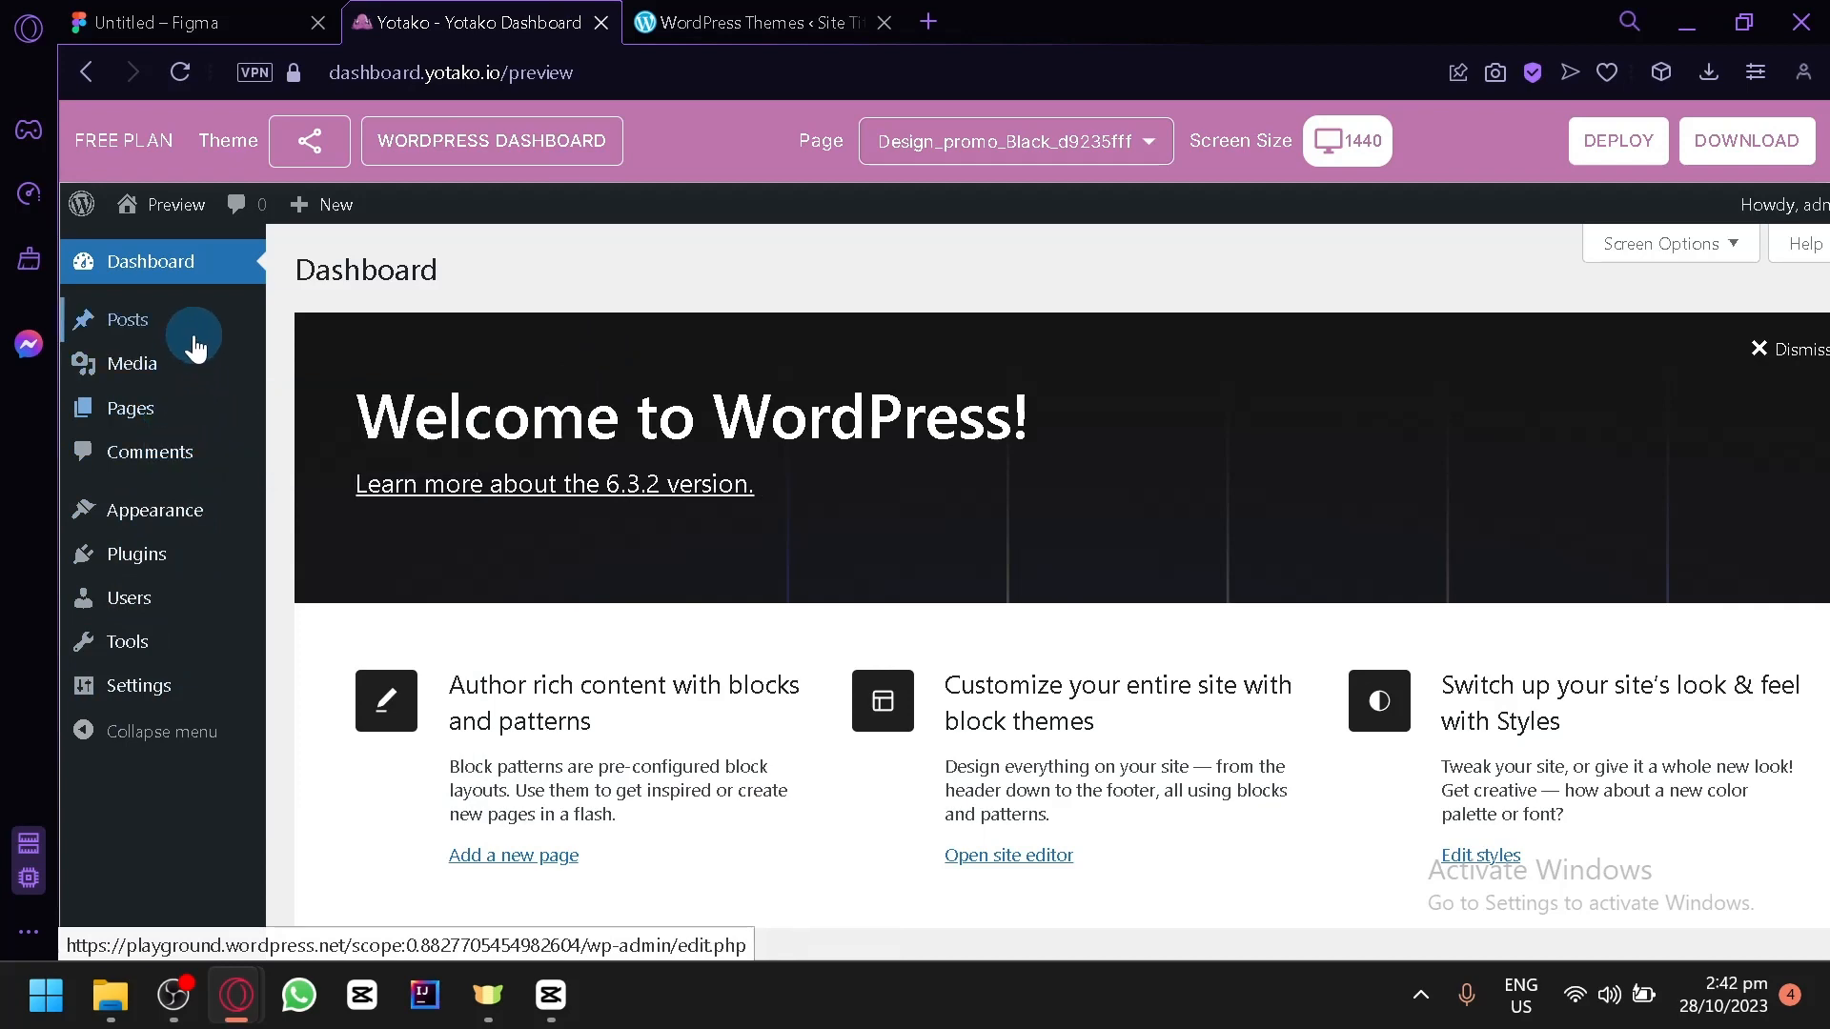
scroll(387, 479, "down", 8)
scroll(387, 480, "down", 1)
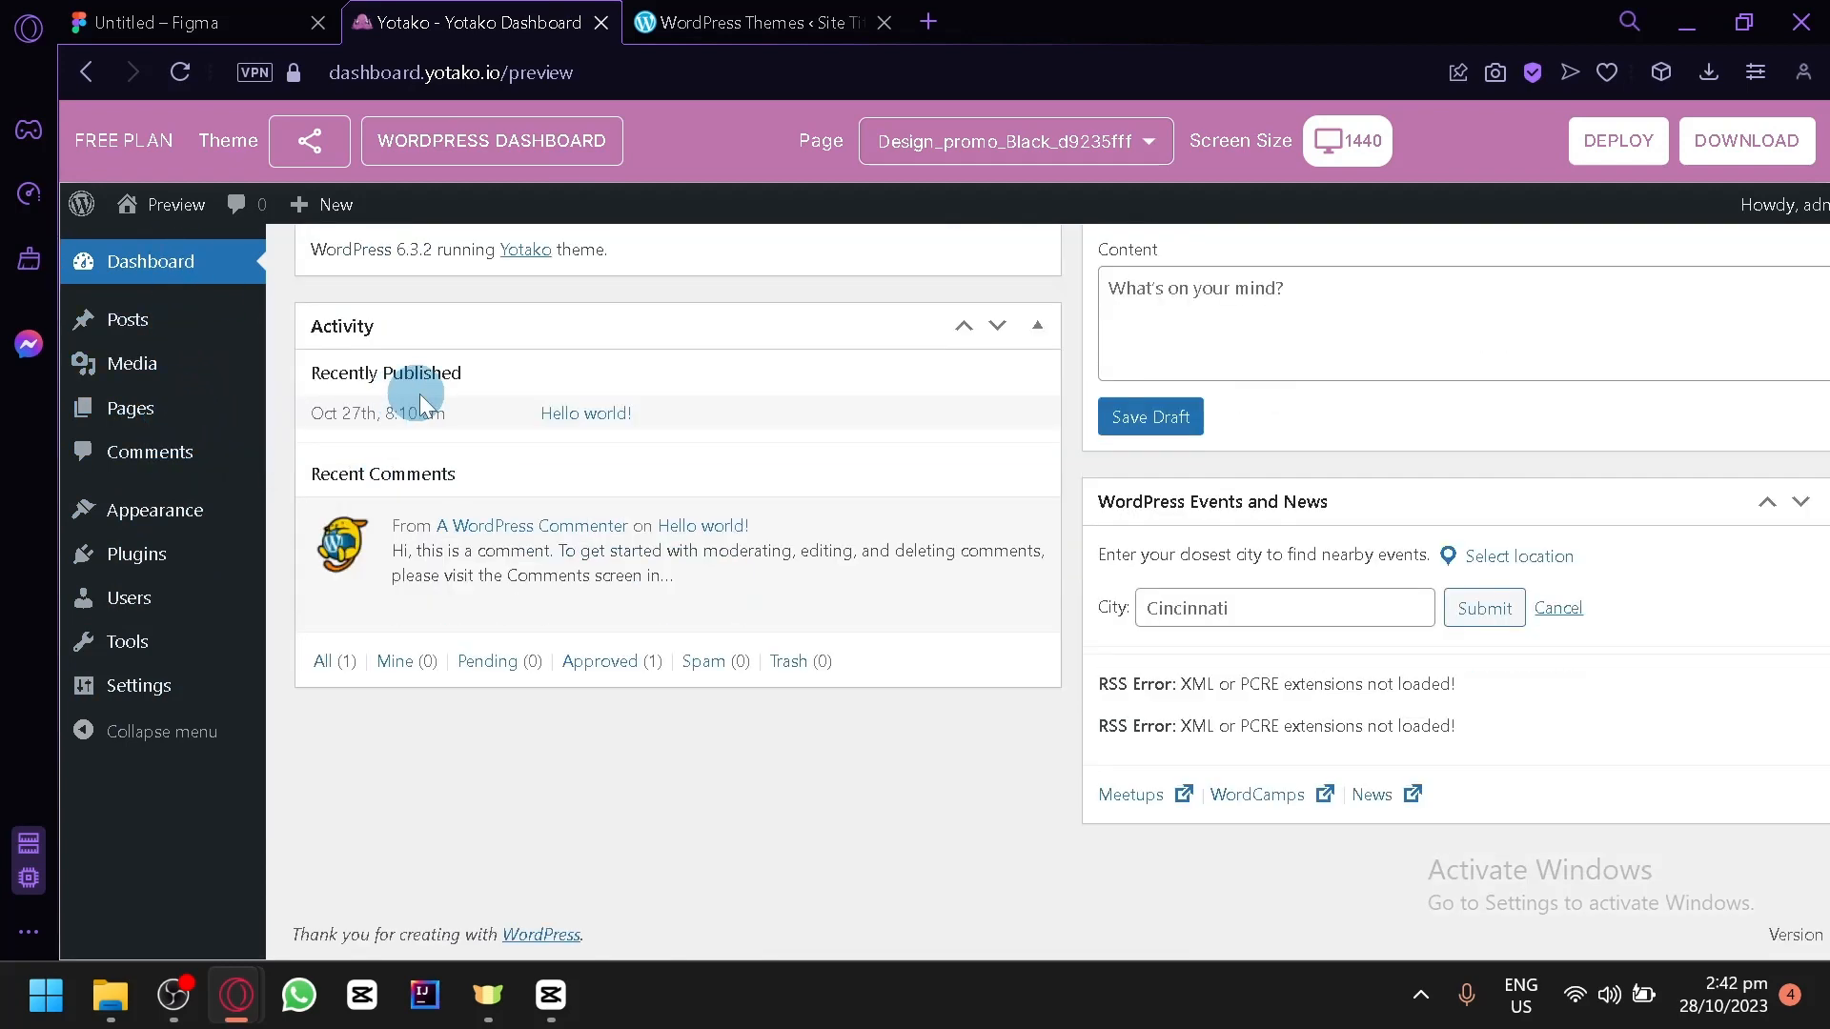
scroll(712, 545, "up", 10)
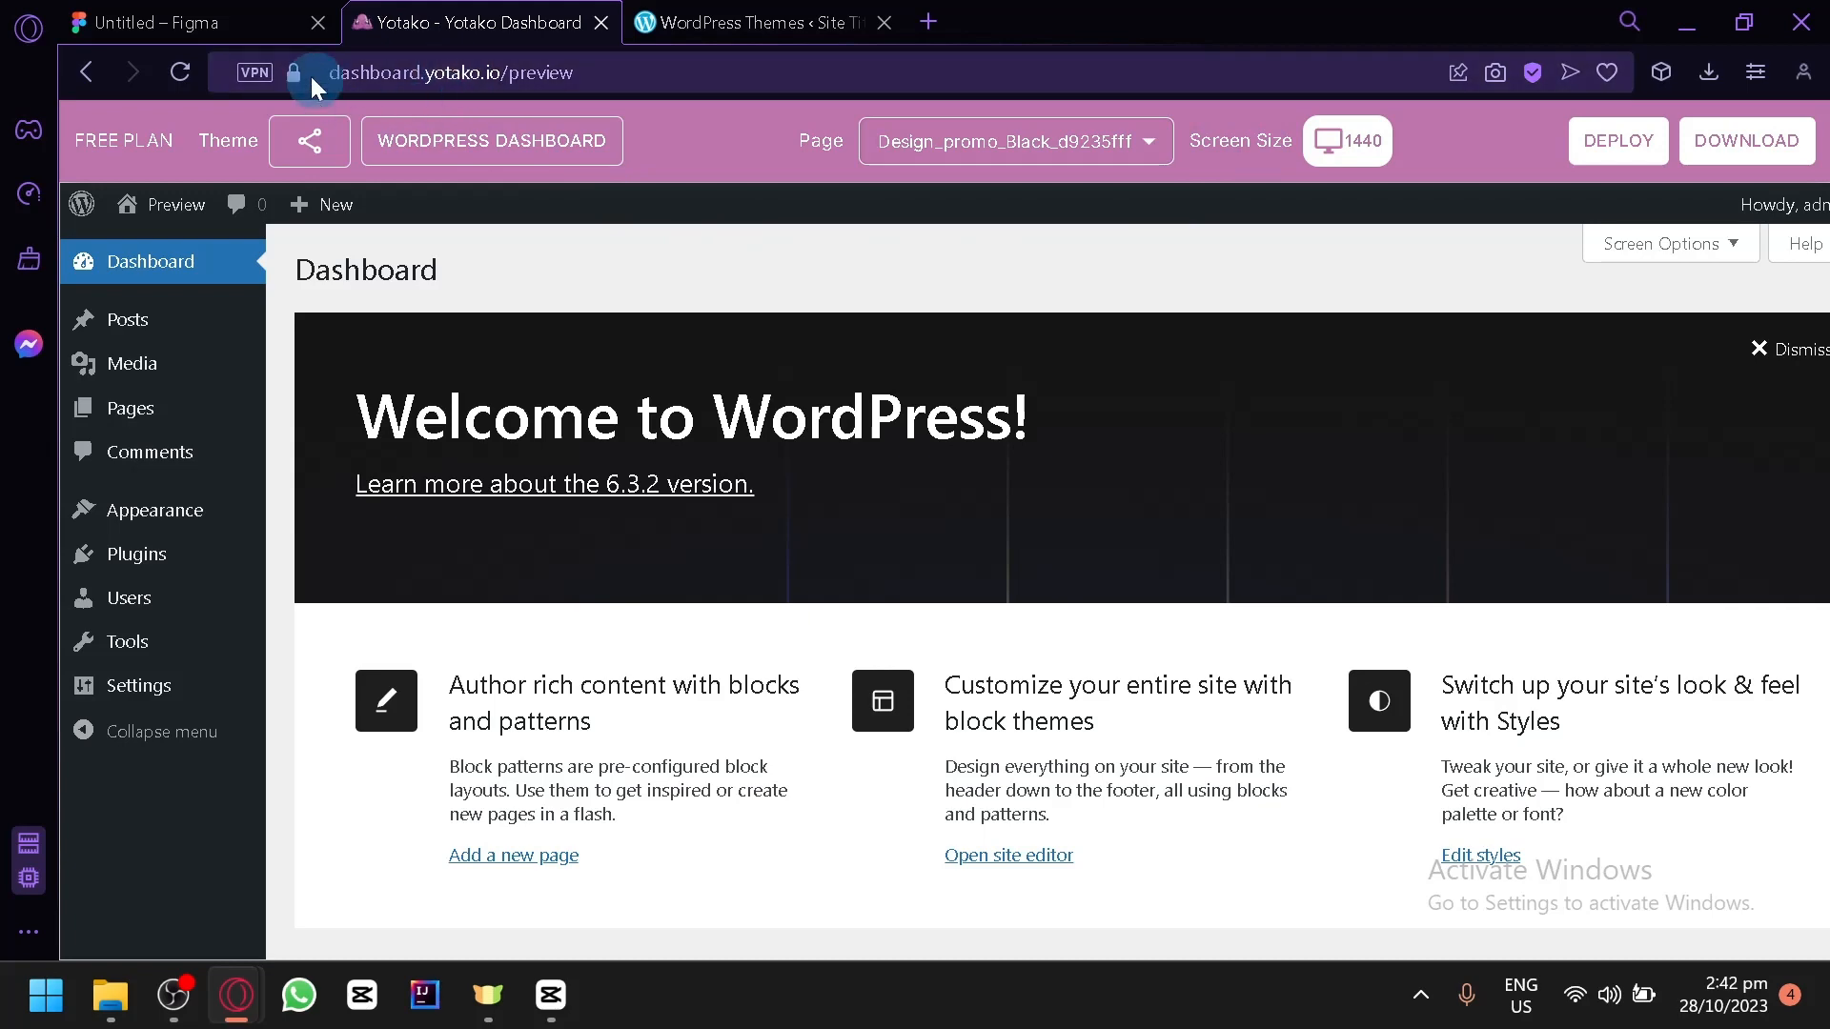
Switch to the Figma file and look over the promo, logistics product and login frames on the canvas
left_click(245, 17)
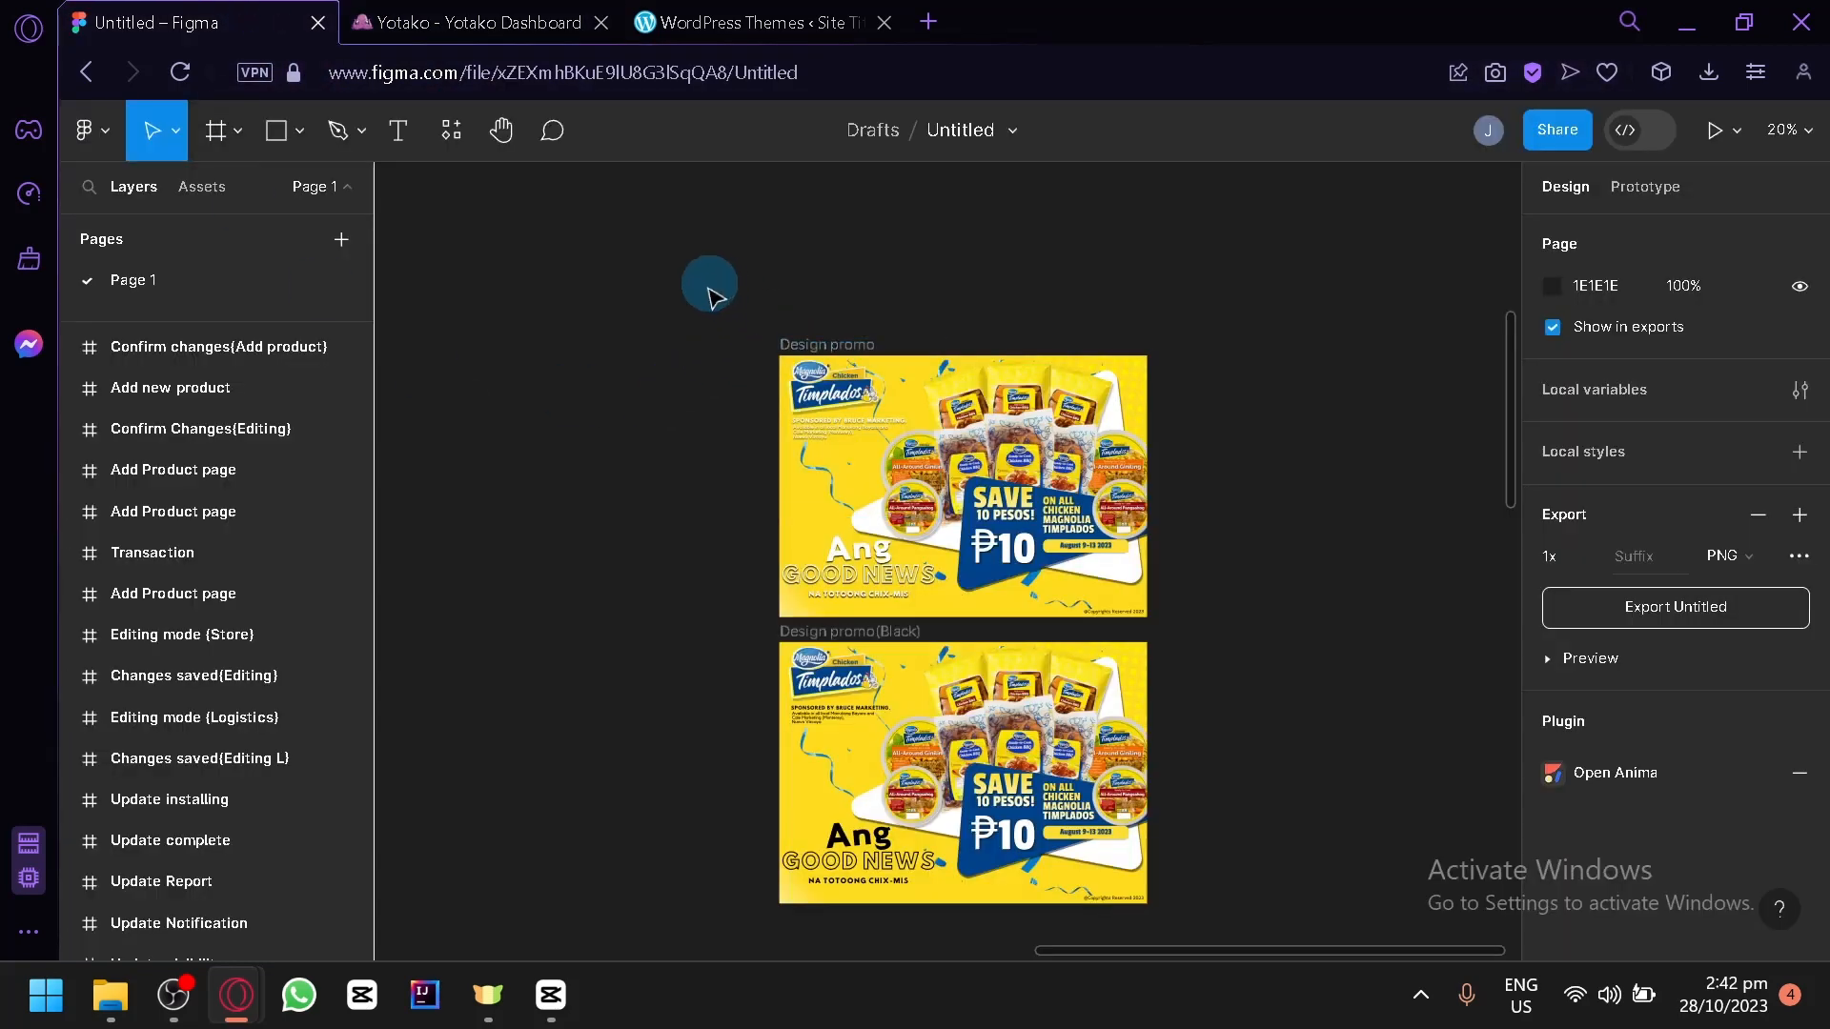
left_click_drag(680, 349, 1169, 792)
left_click_drag(1032, 260, 890, 641)
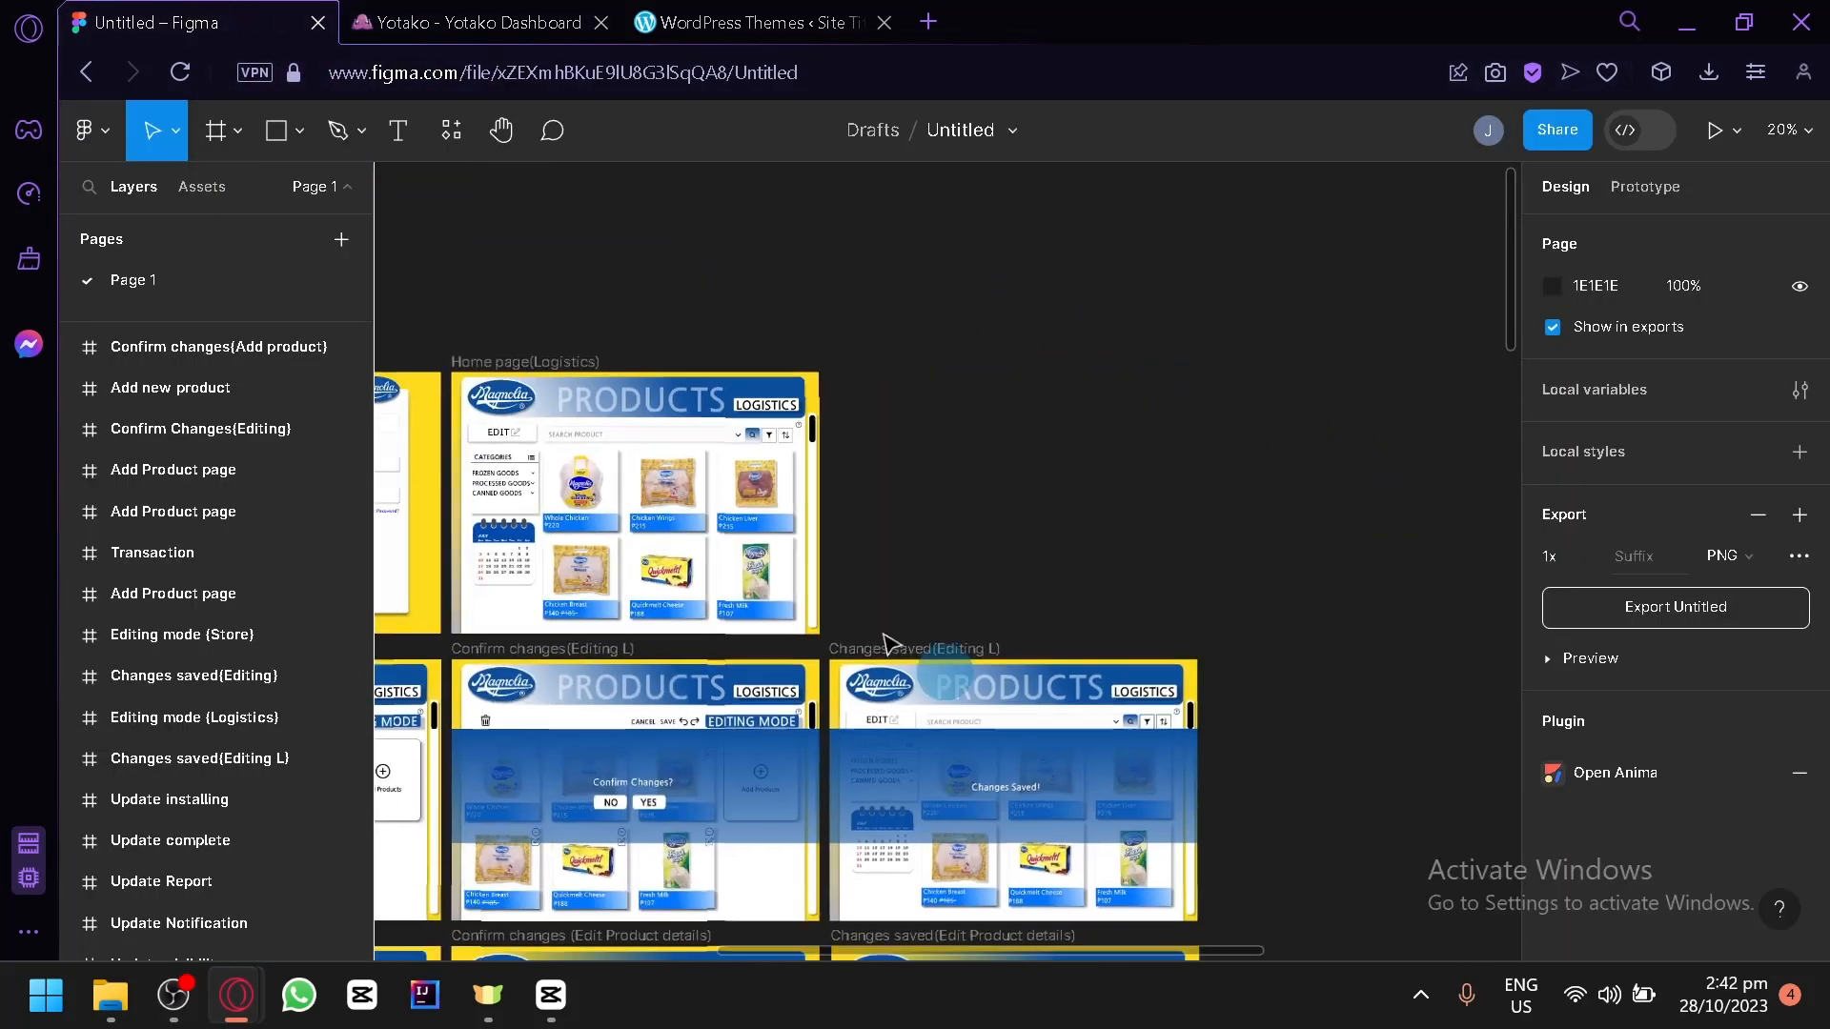
left_click(466, 22)
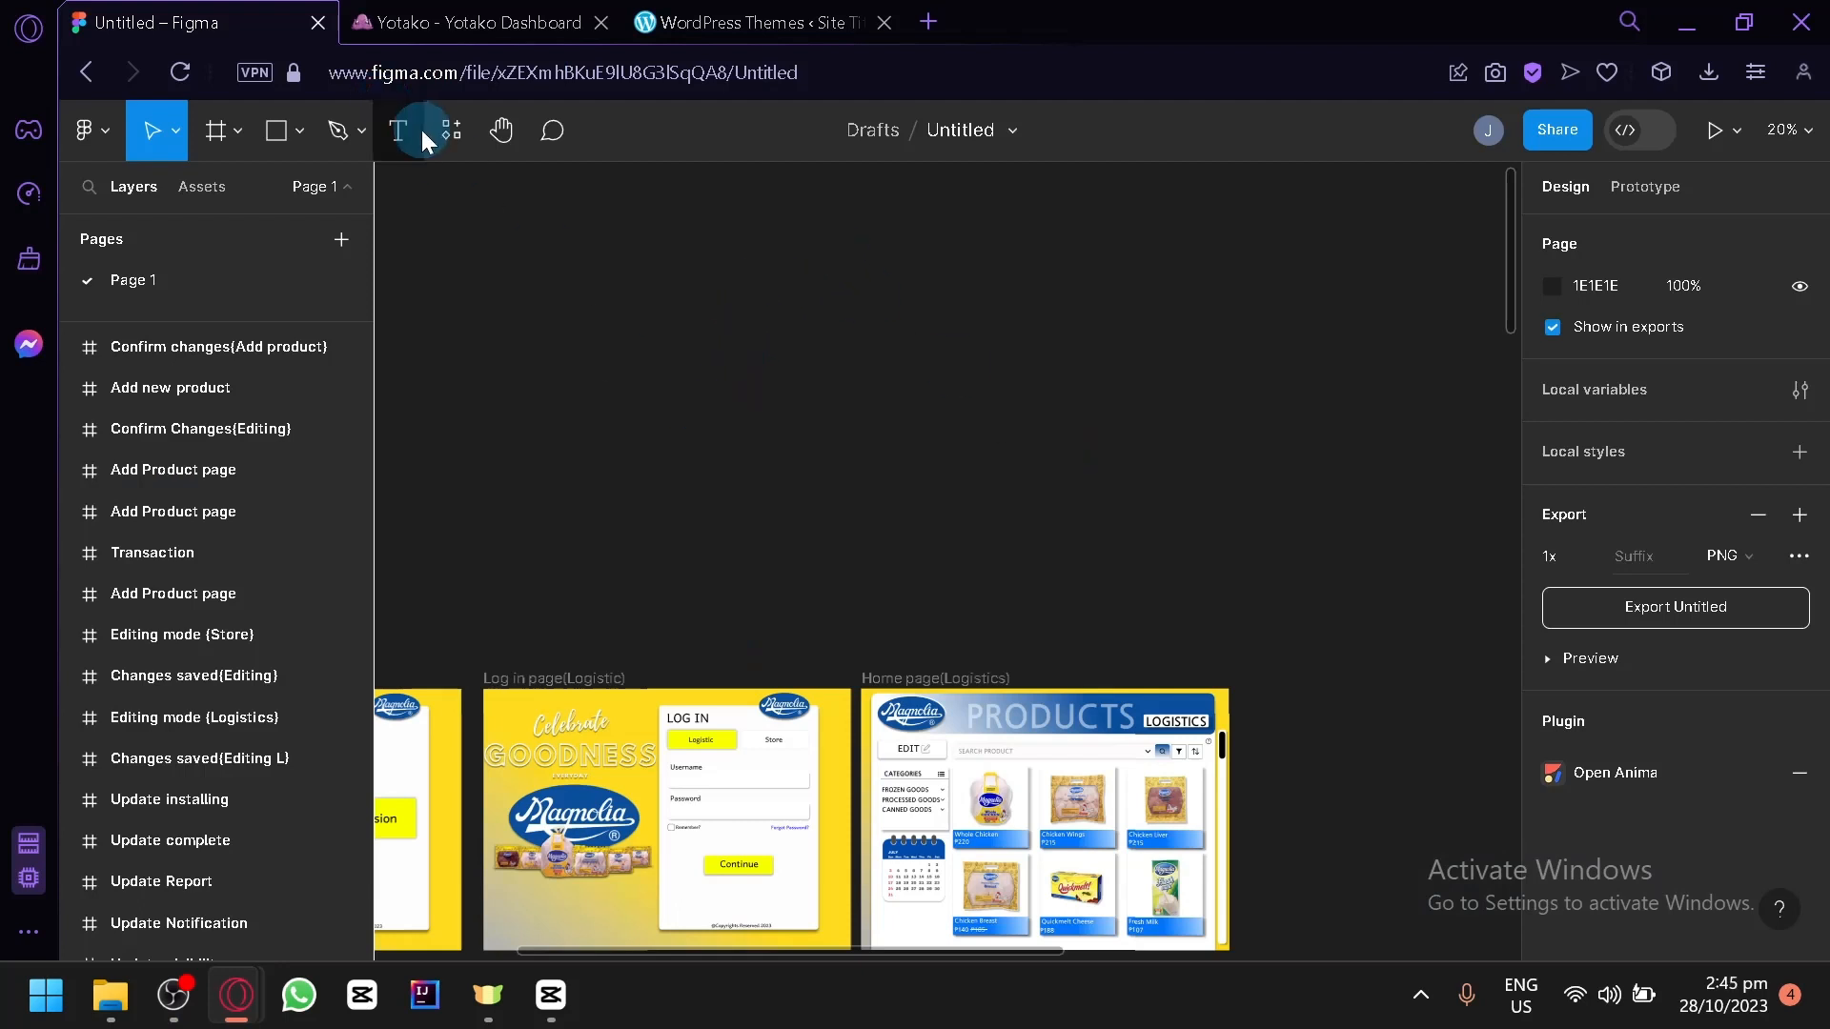
left_click_drag(991, 314, 1278, 412)
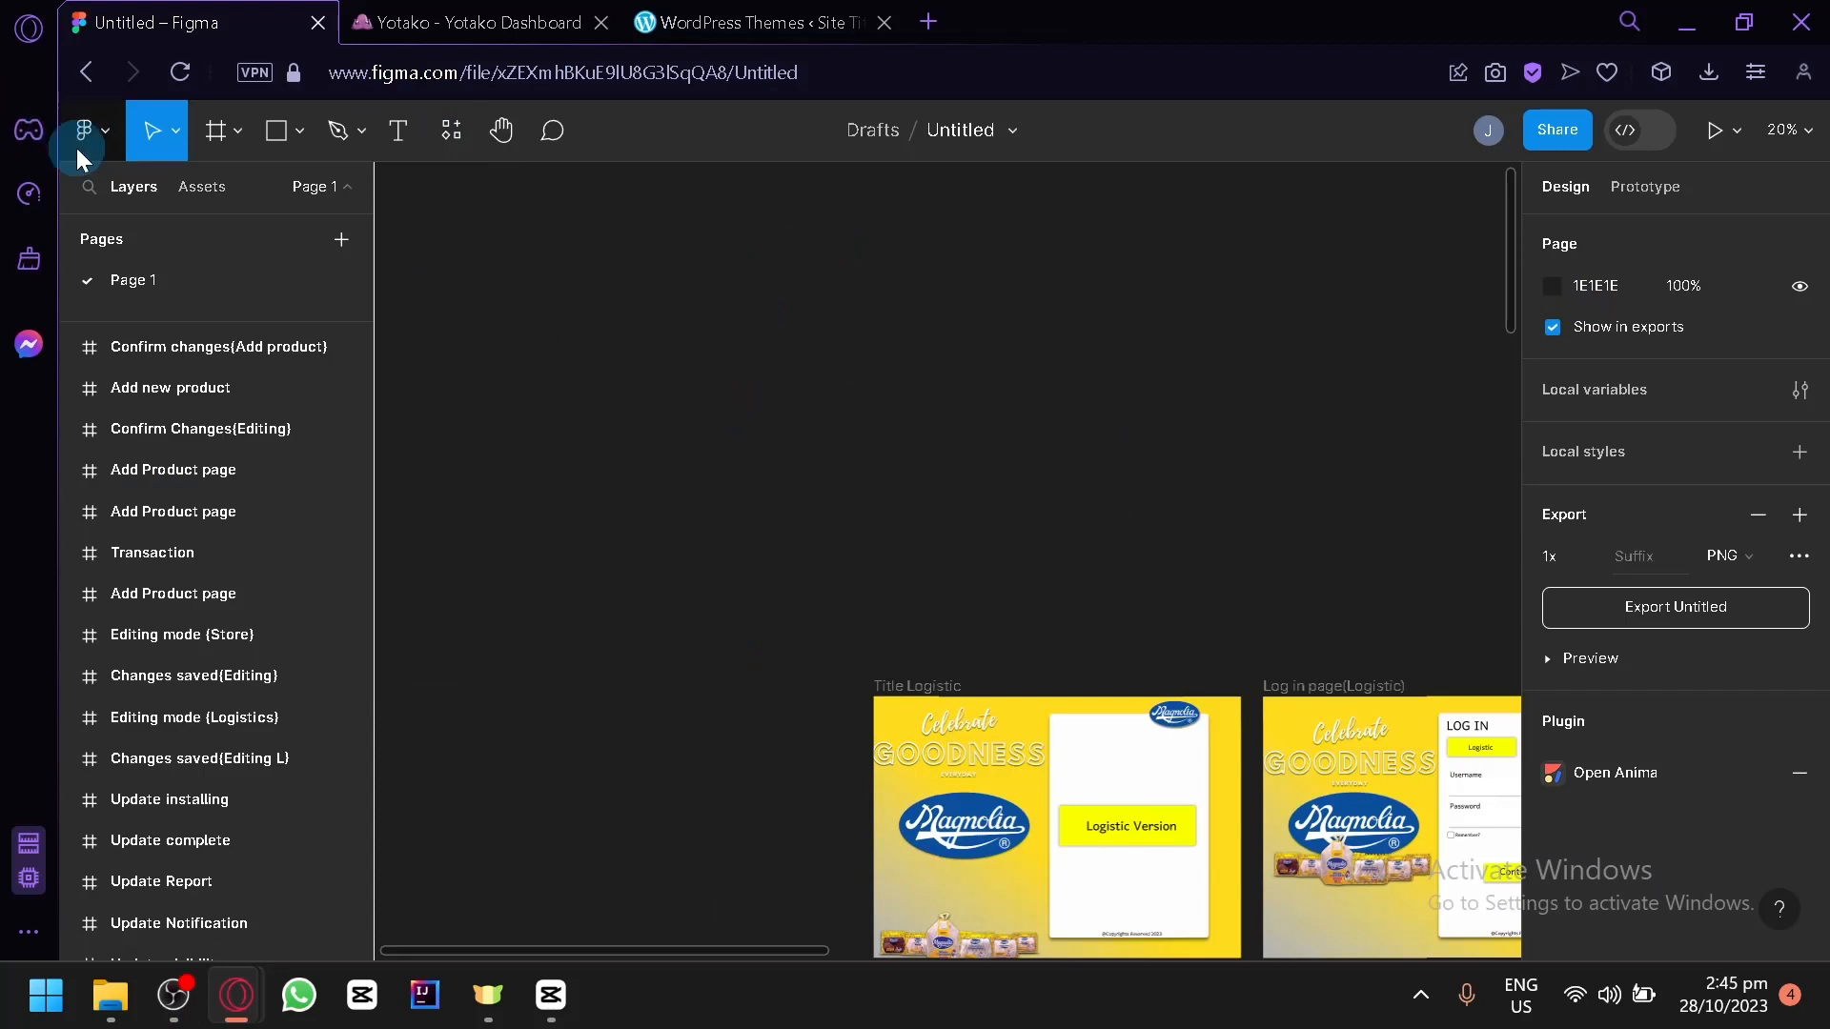
Leave the design for Figma's file browser and look through the recently viewed files
left_click(135, 157)
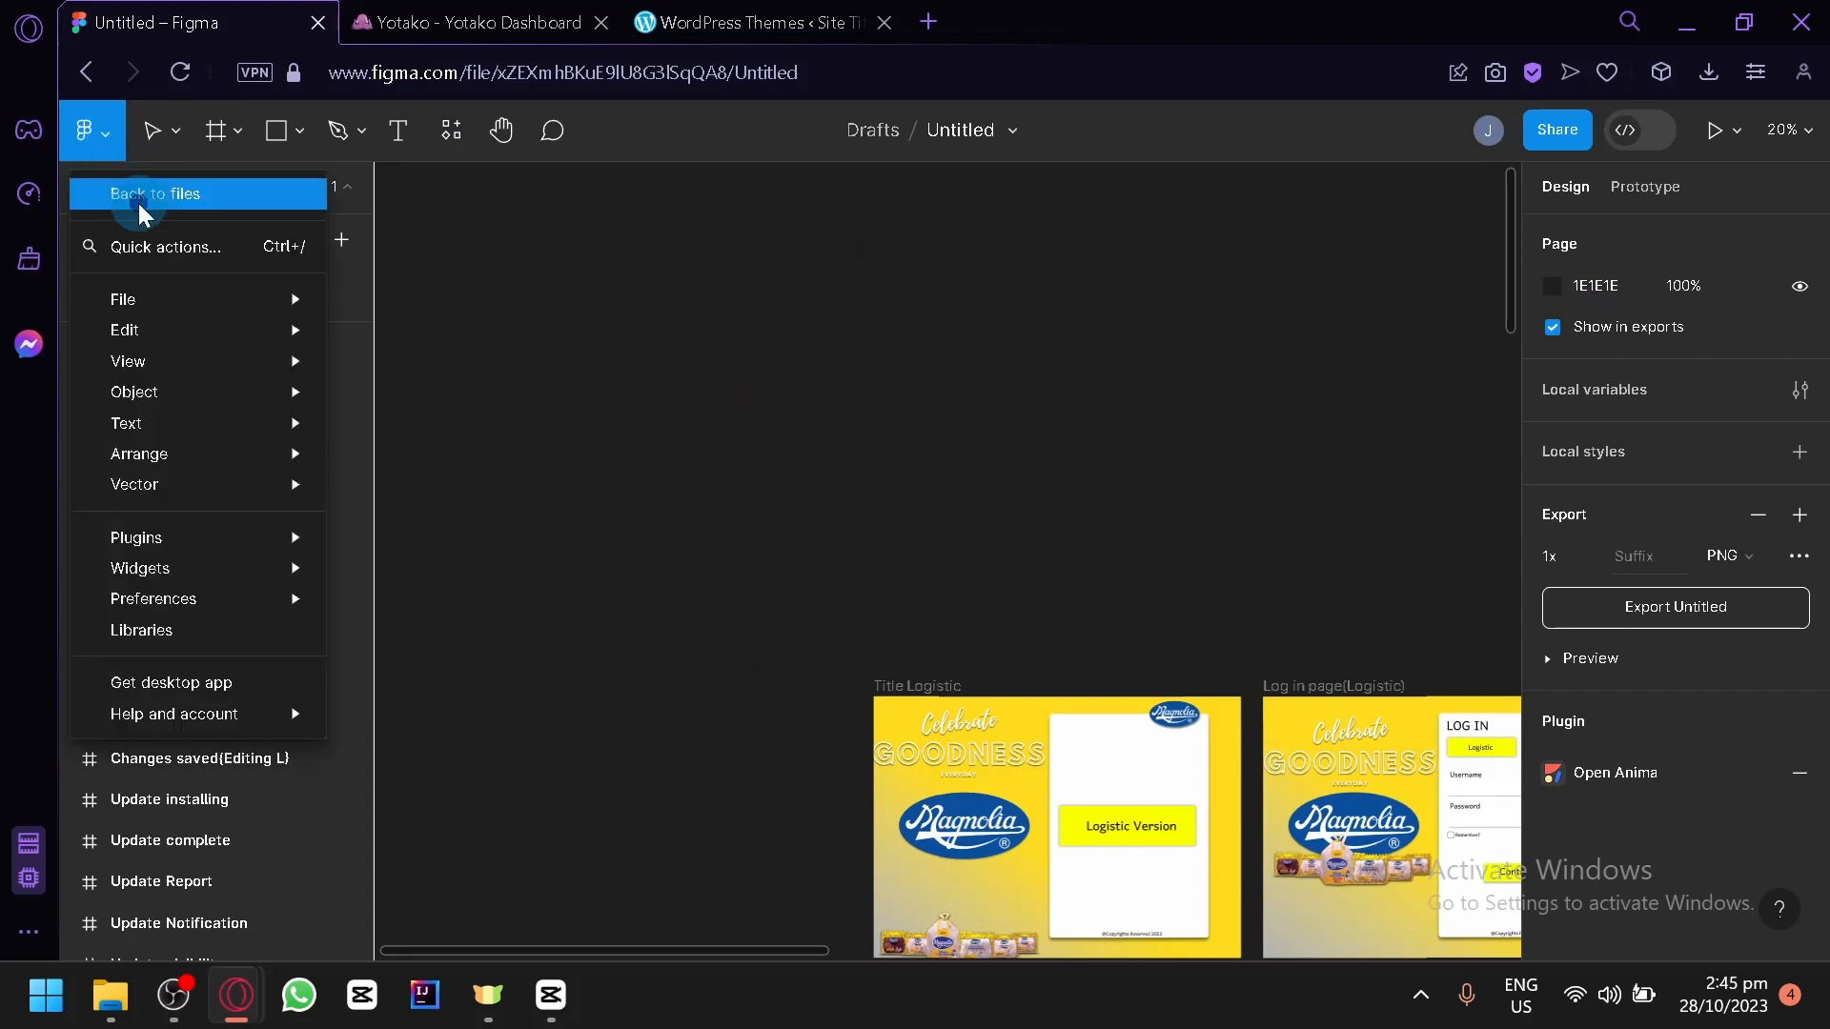
left_click(139, 203)
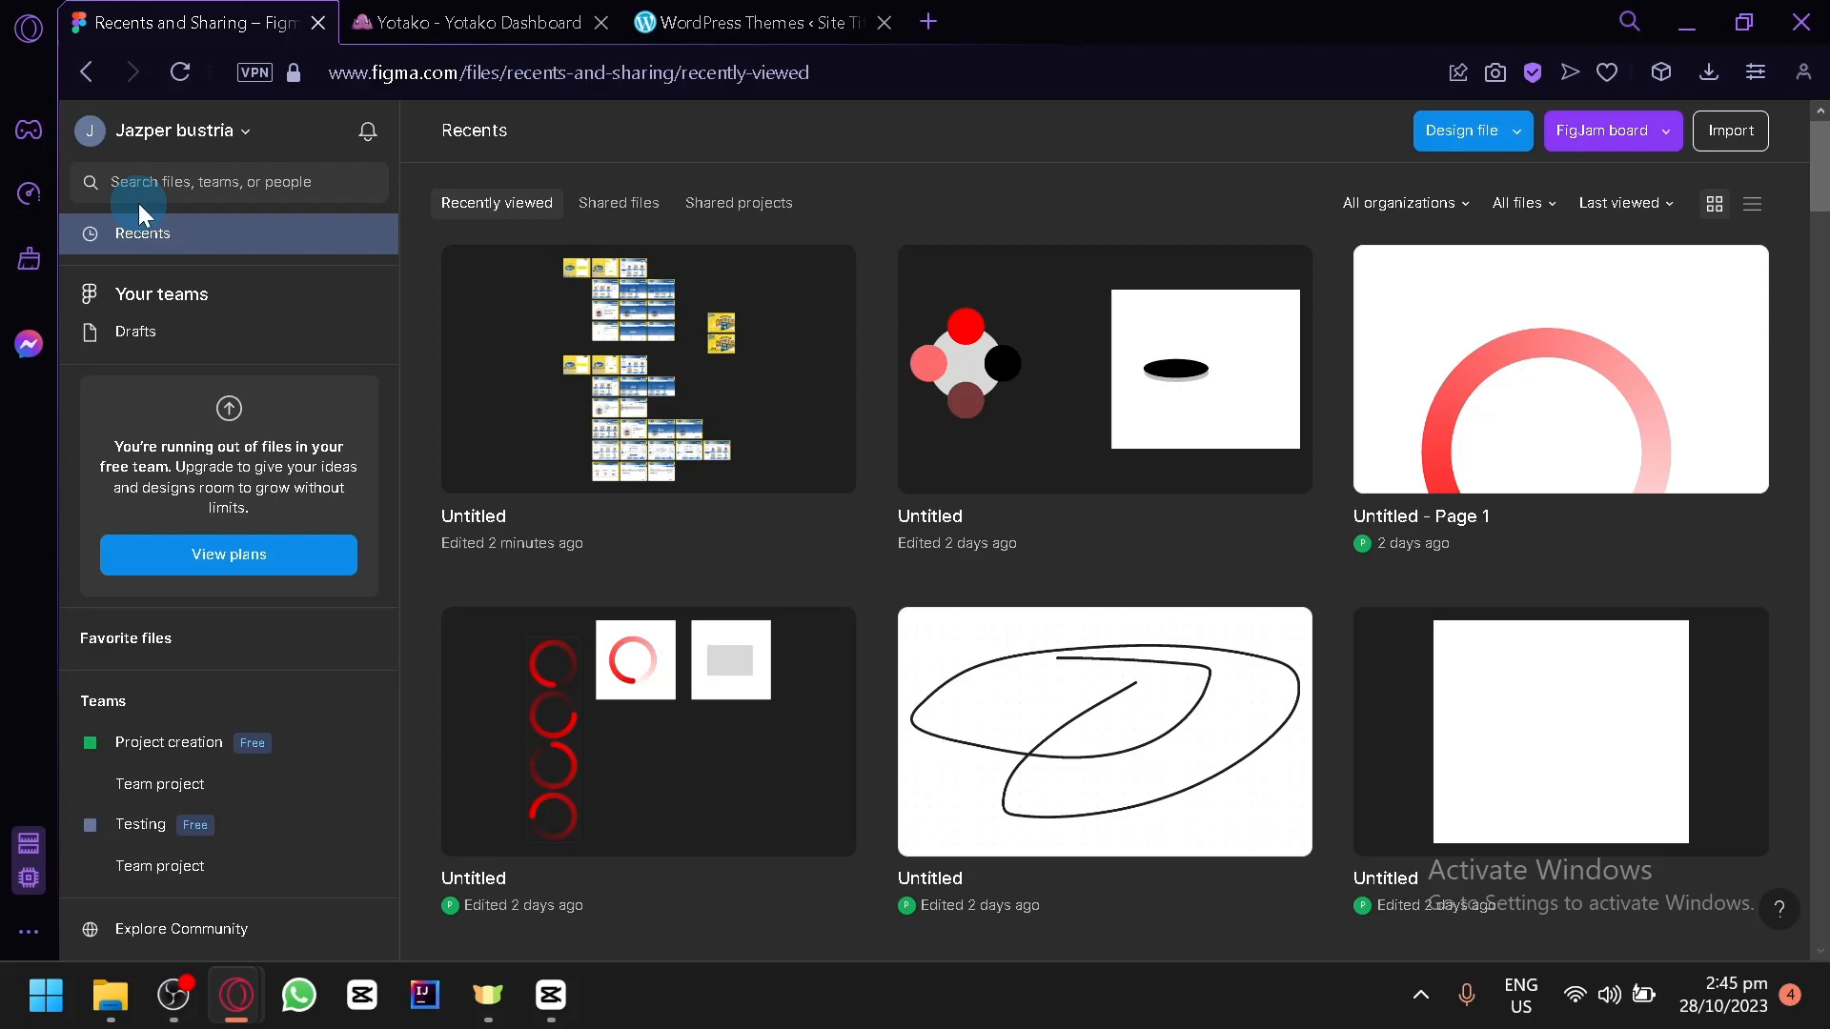
scroll(393, 362, "down", 2)
scroll(751, 488, "down", 15)
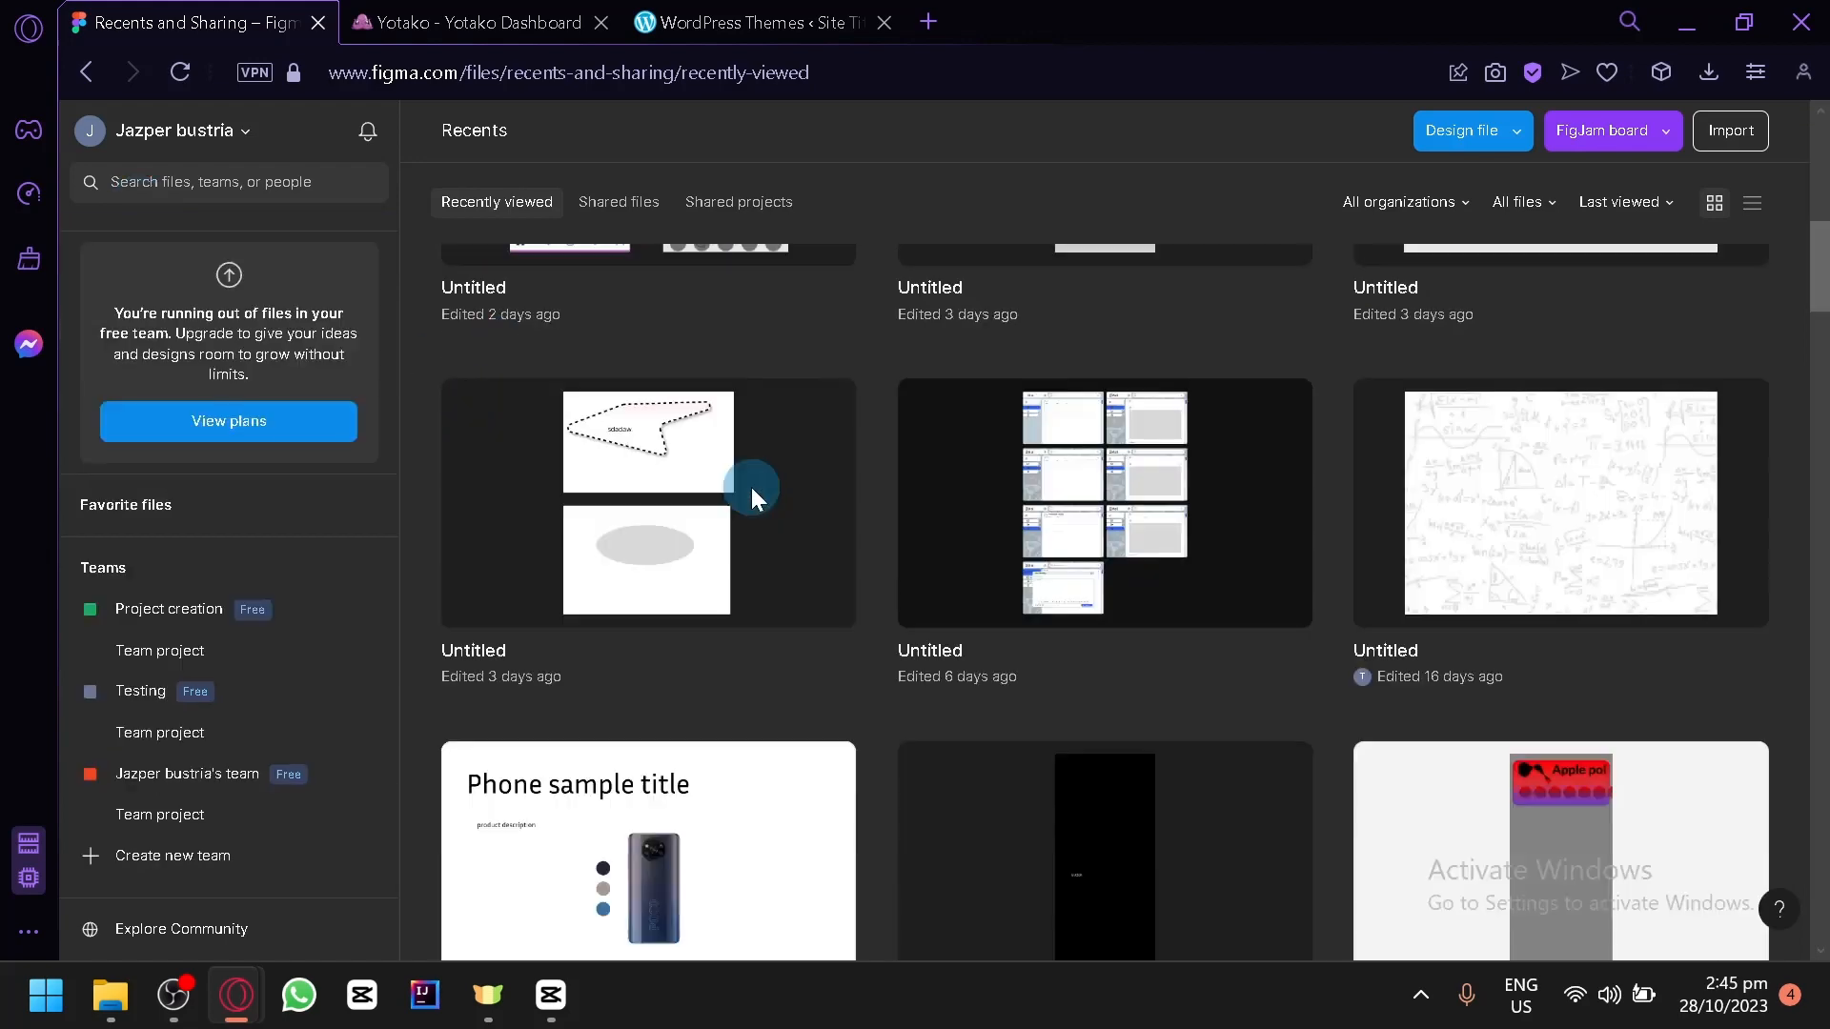
scroll(753, 488, "down", 10)
scroll(753, 488, "up", 12)
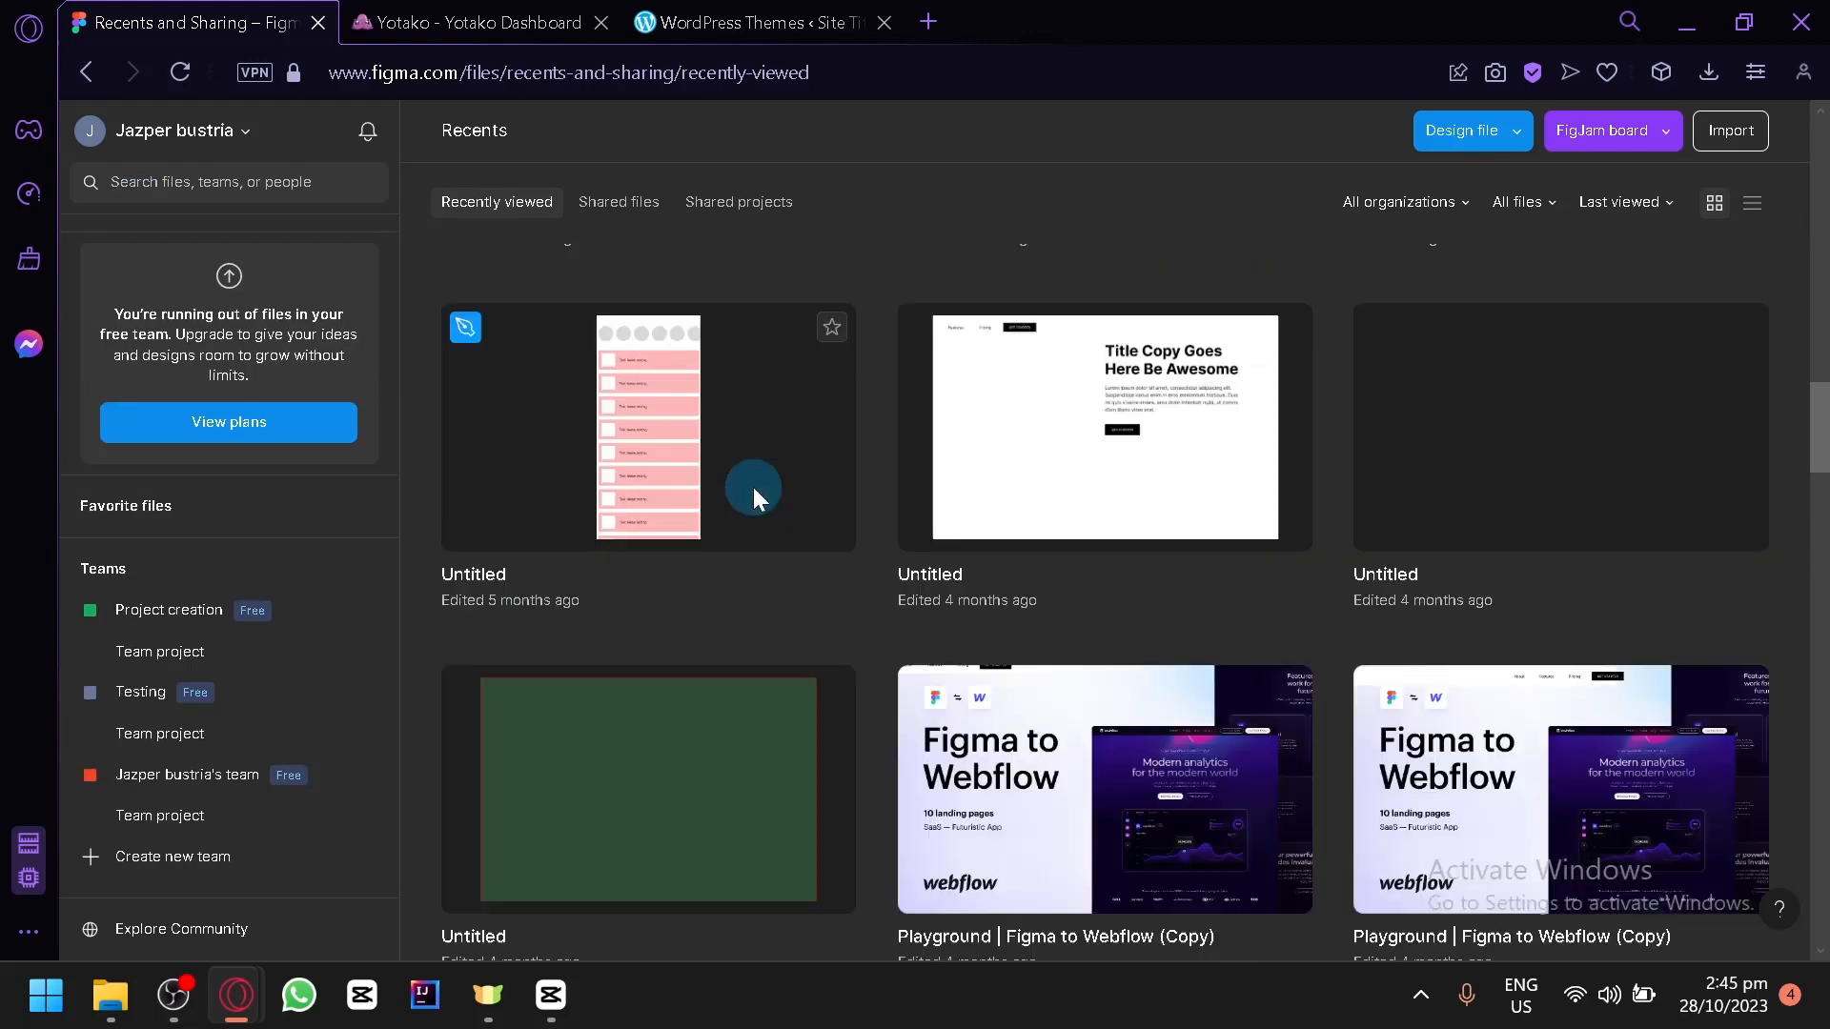
scroll(1029, 752, "up", 5)
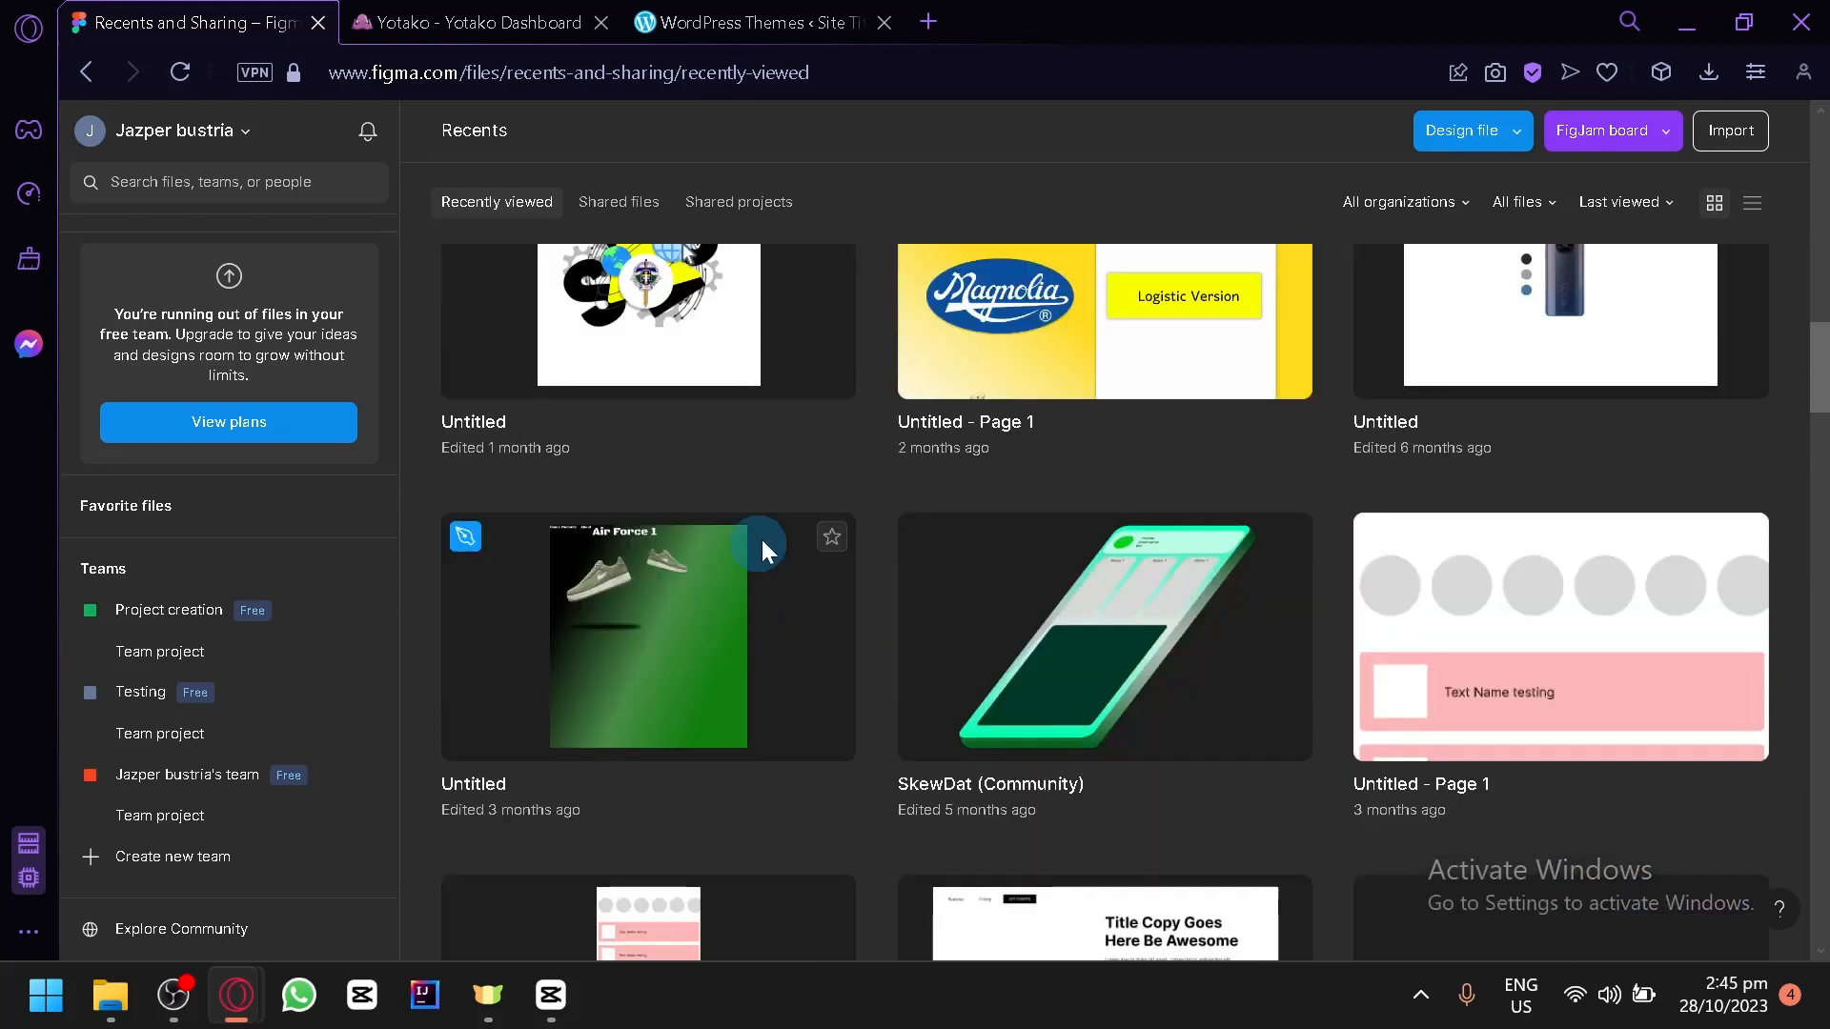
scroll(1335, 667, "up", 4)
scroll(1341, 774, "up", 8)
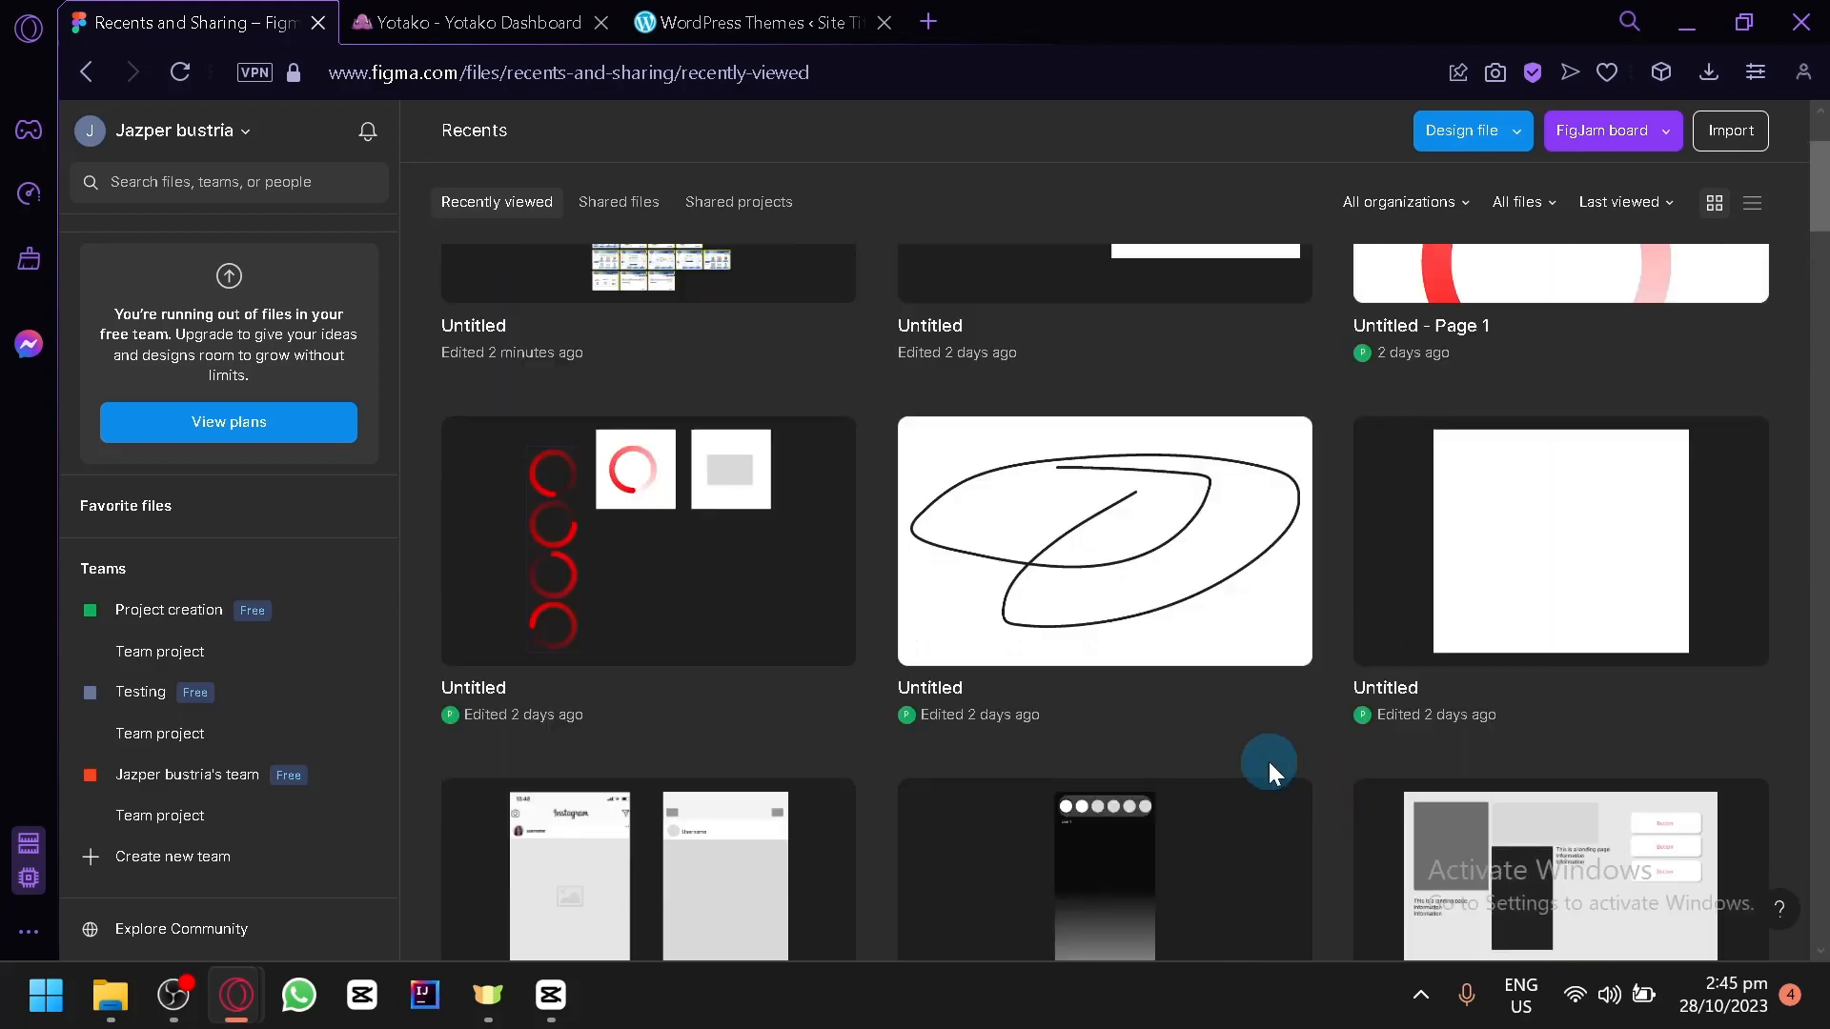
scroll(1268, 763, "down", 4)
scroll(1096, 705, "up", 3)
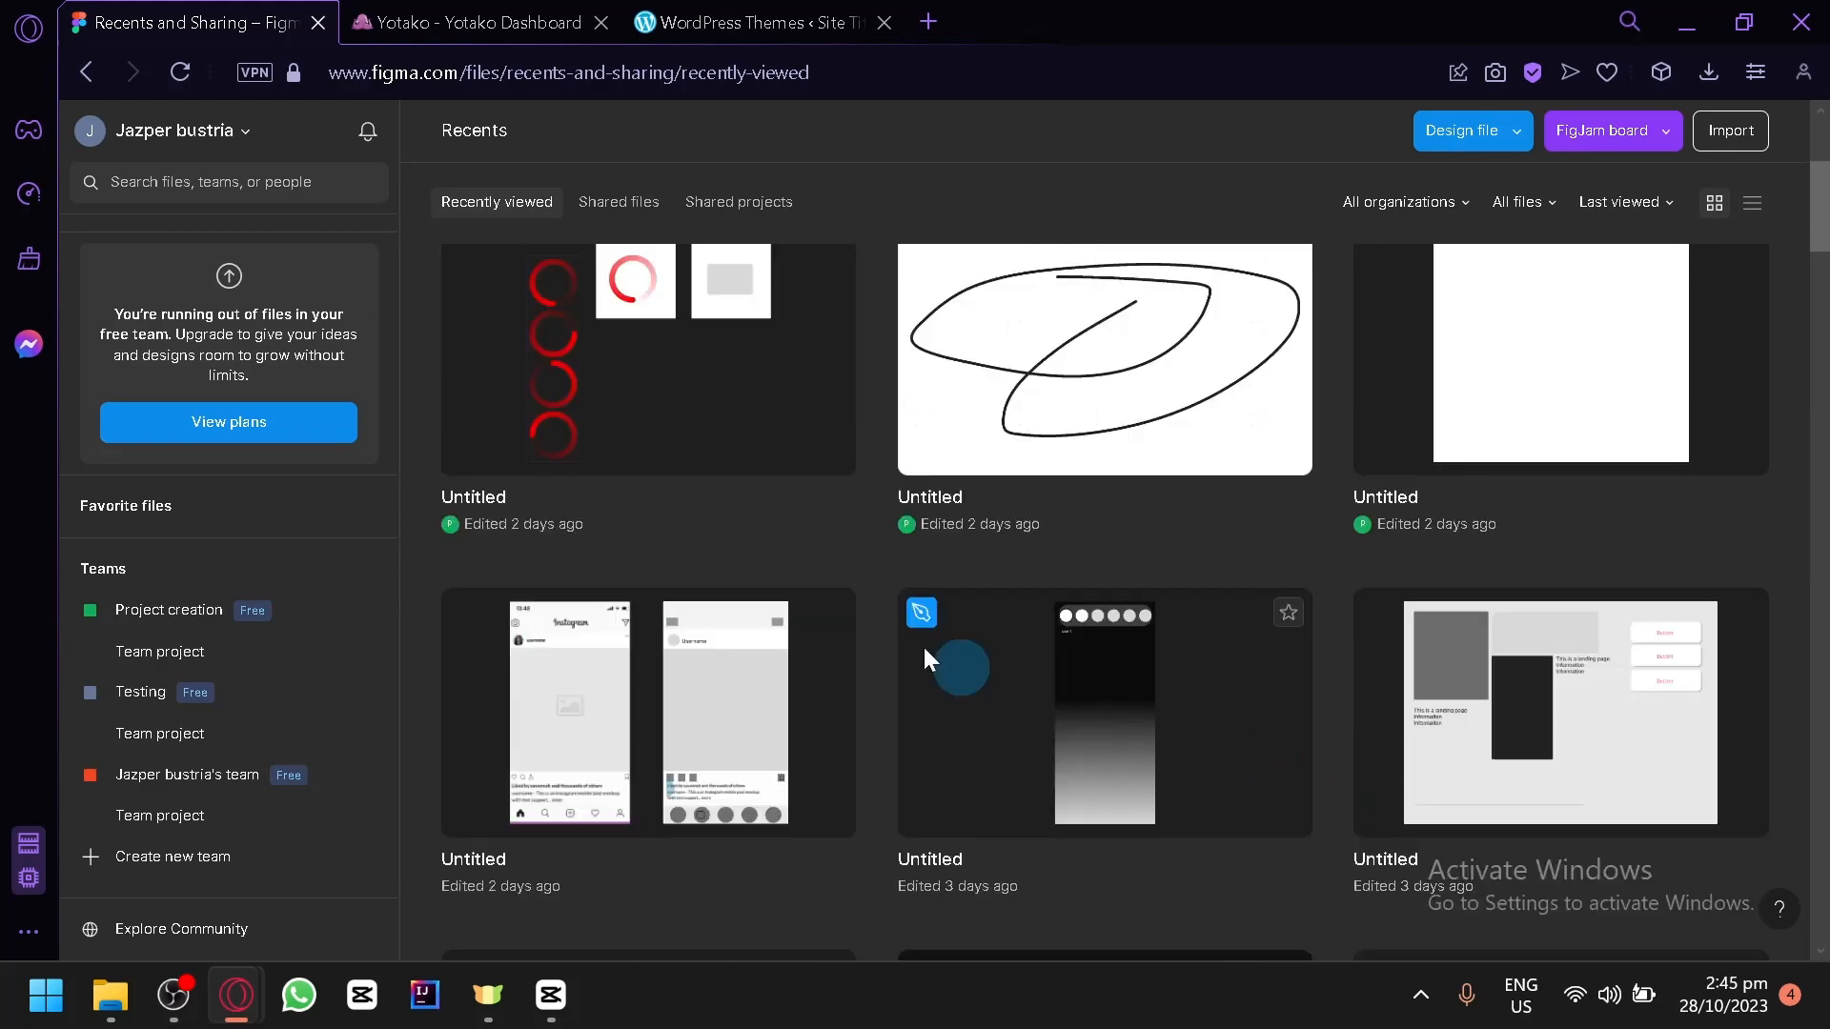
scroll(763, 461, "up", 4)
Return to the Yotako preview's WordPress dashboard and view its installed themes
left_click(481, 12)
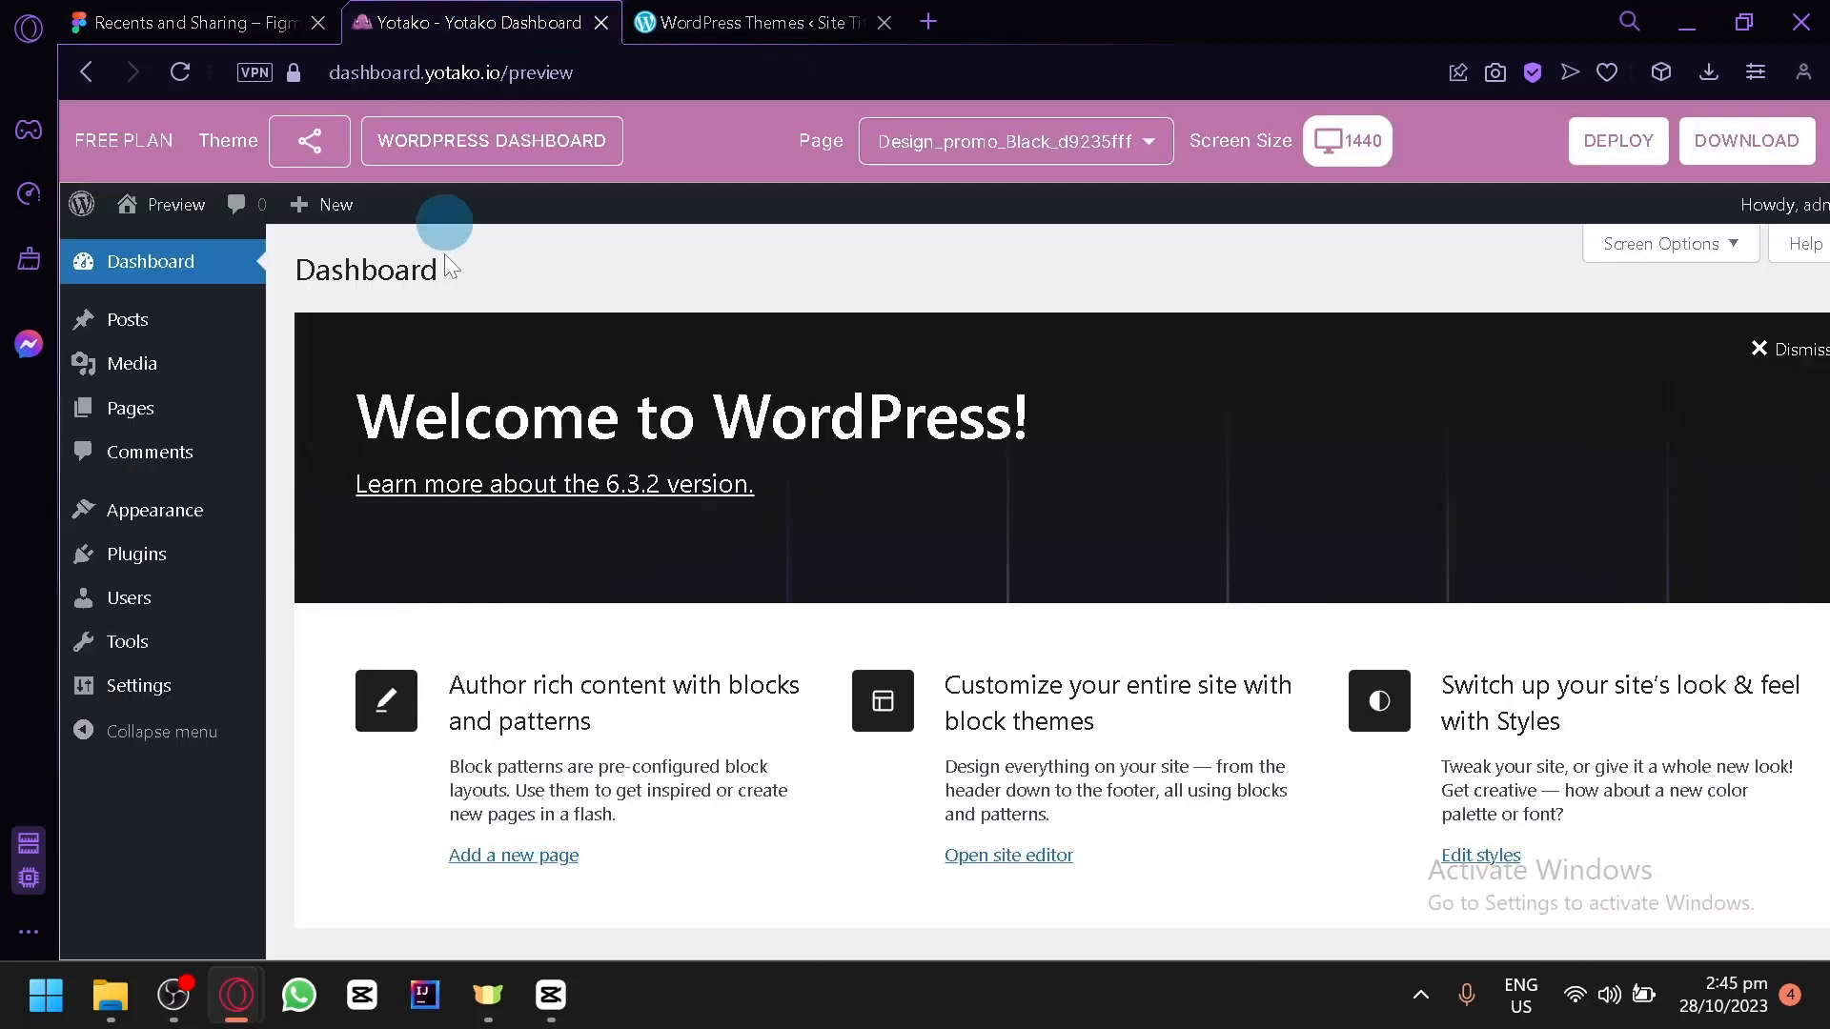
mouse_move(190, 592)
mouse_move(150, 503)
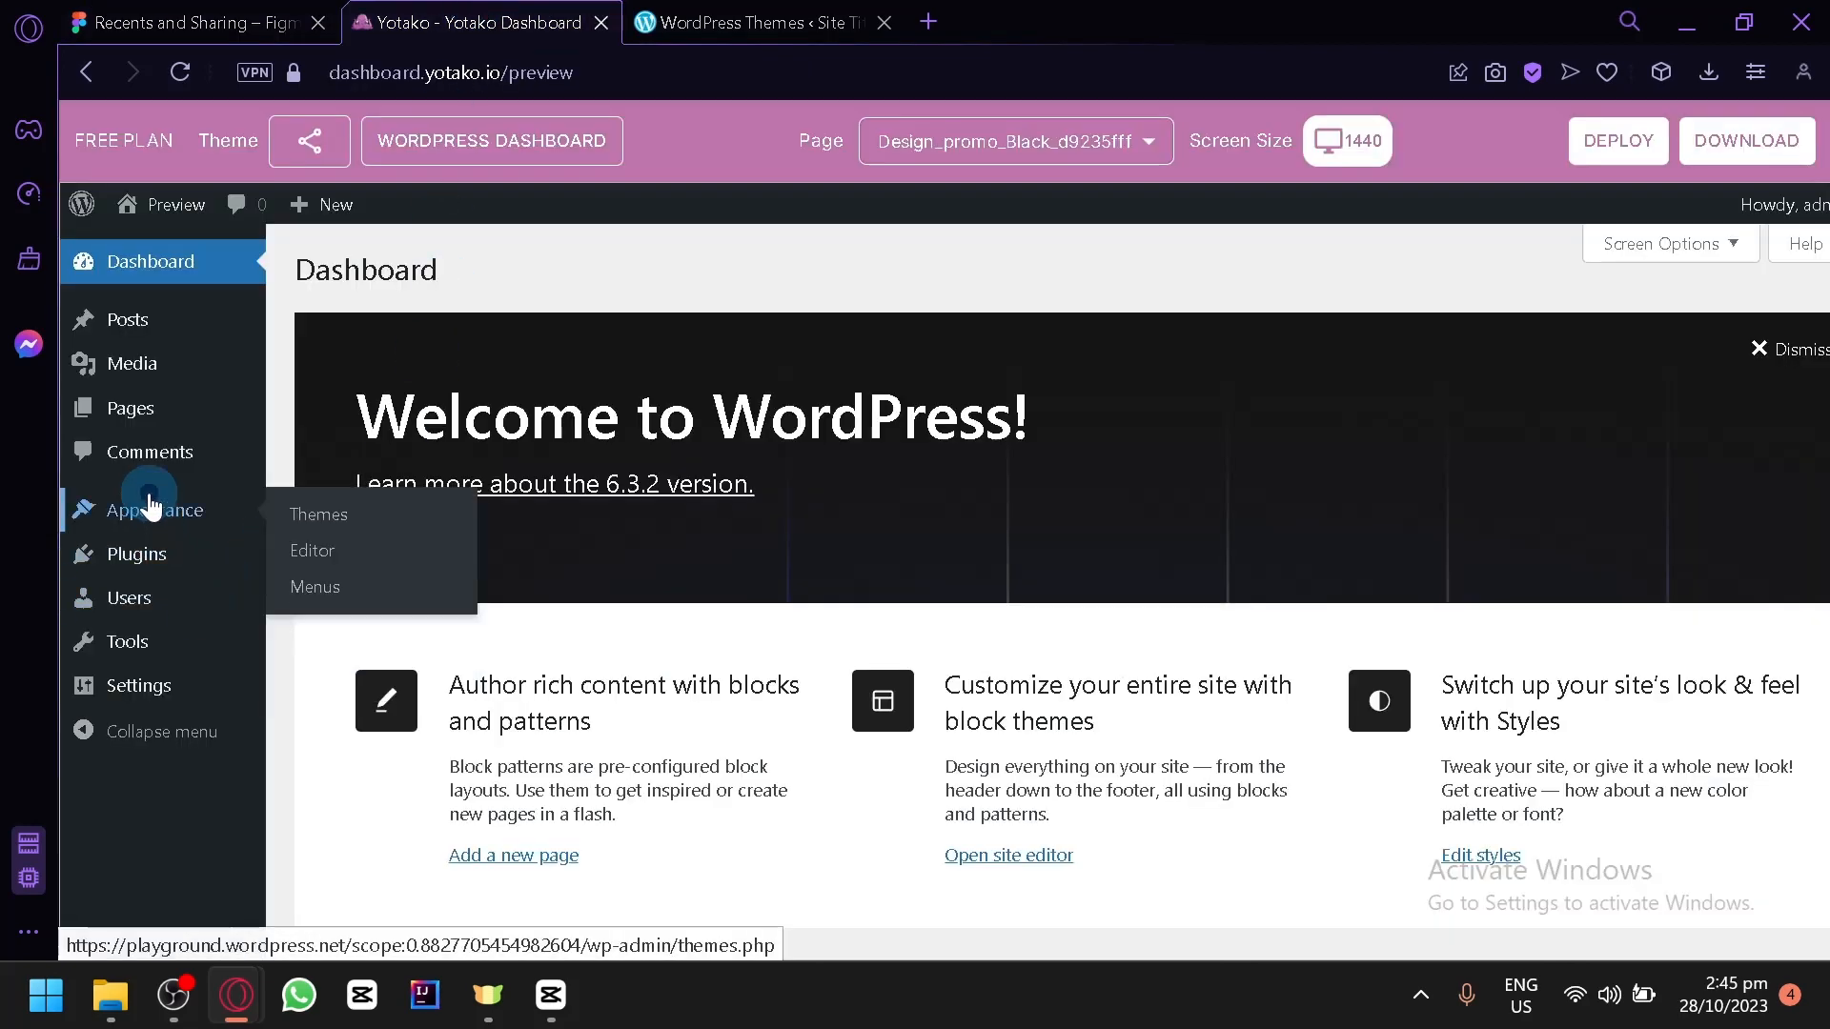
left_click(151, 502)
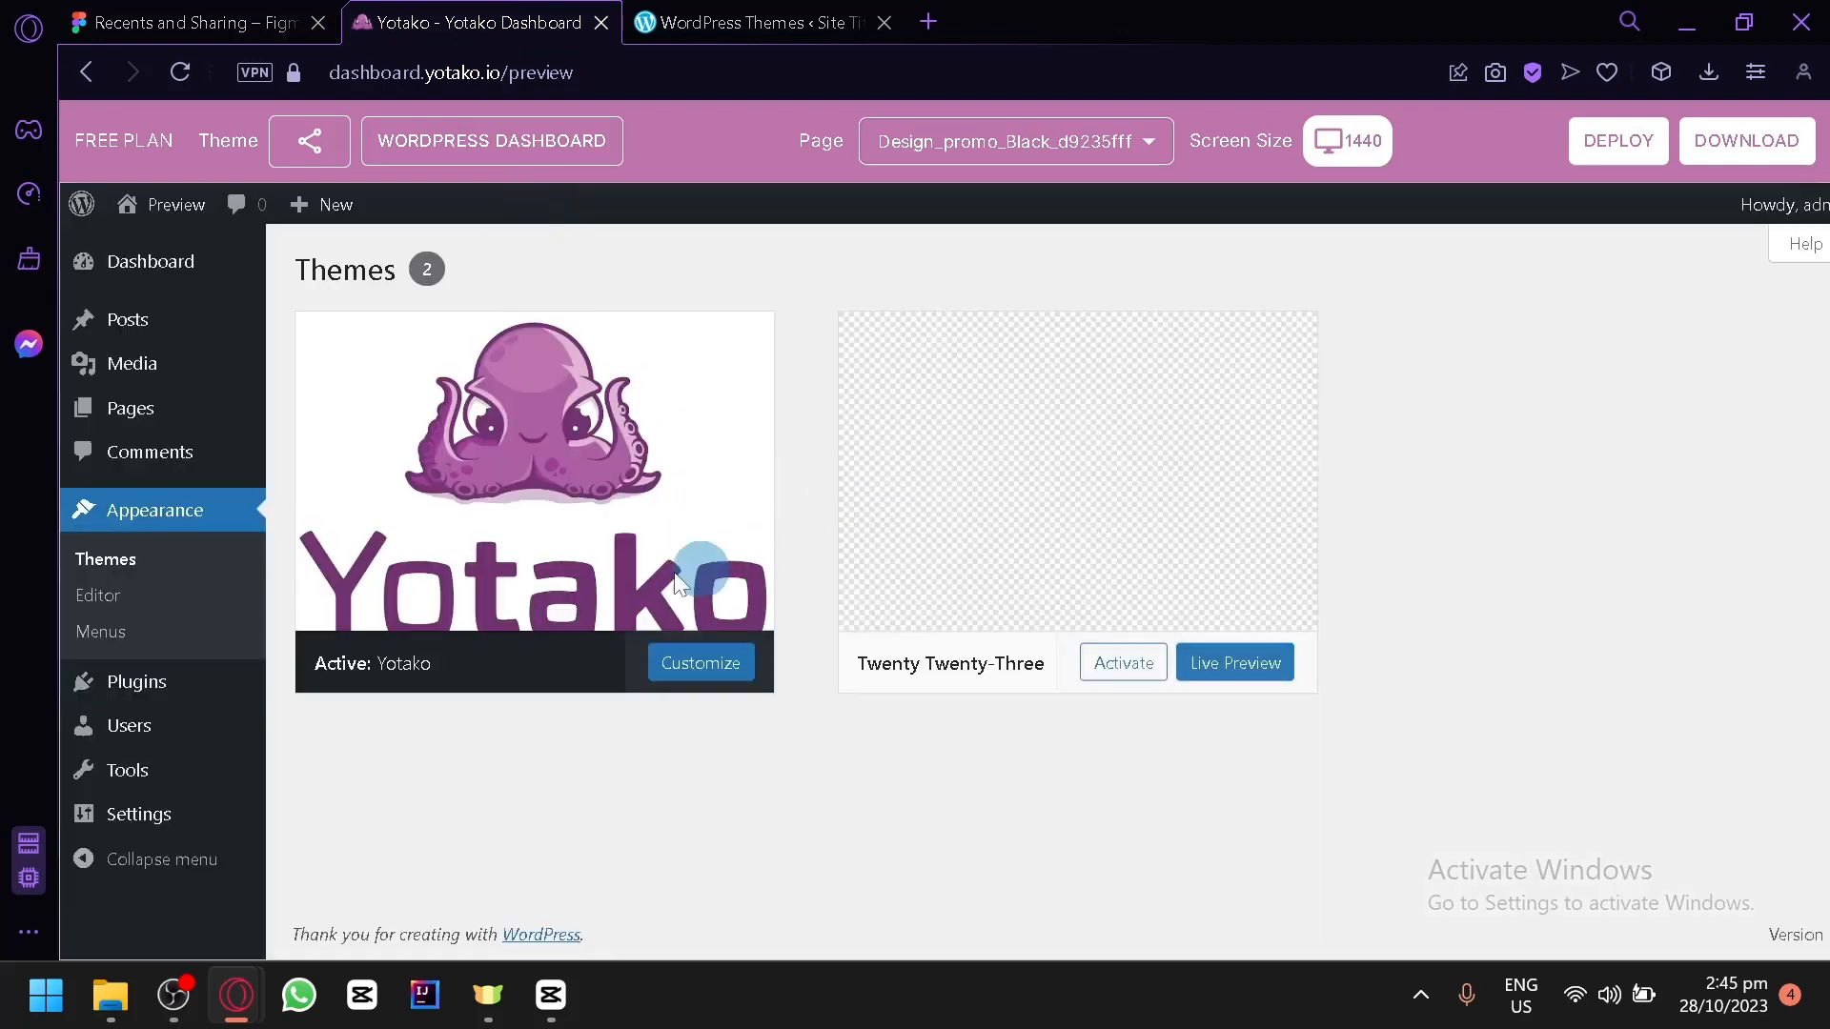
mouse_move(939, 497)
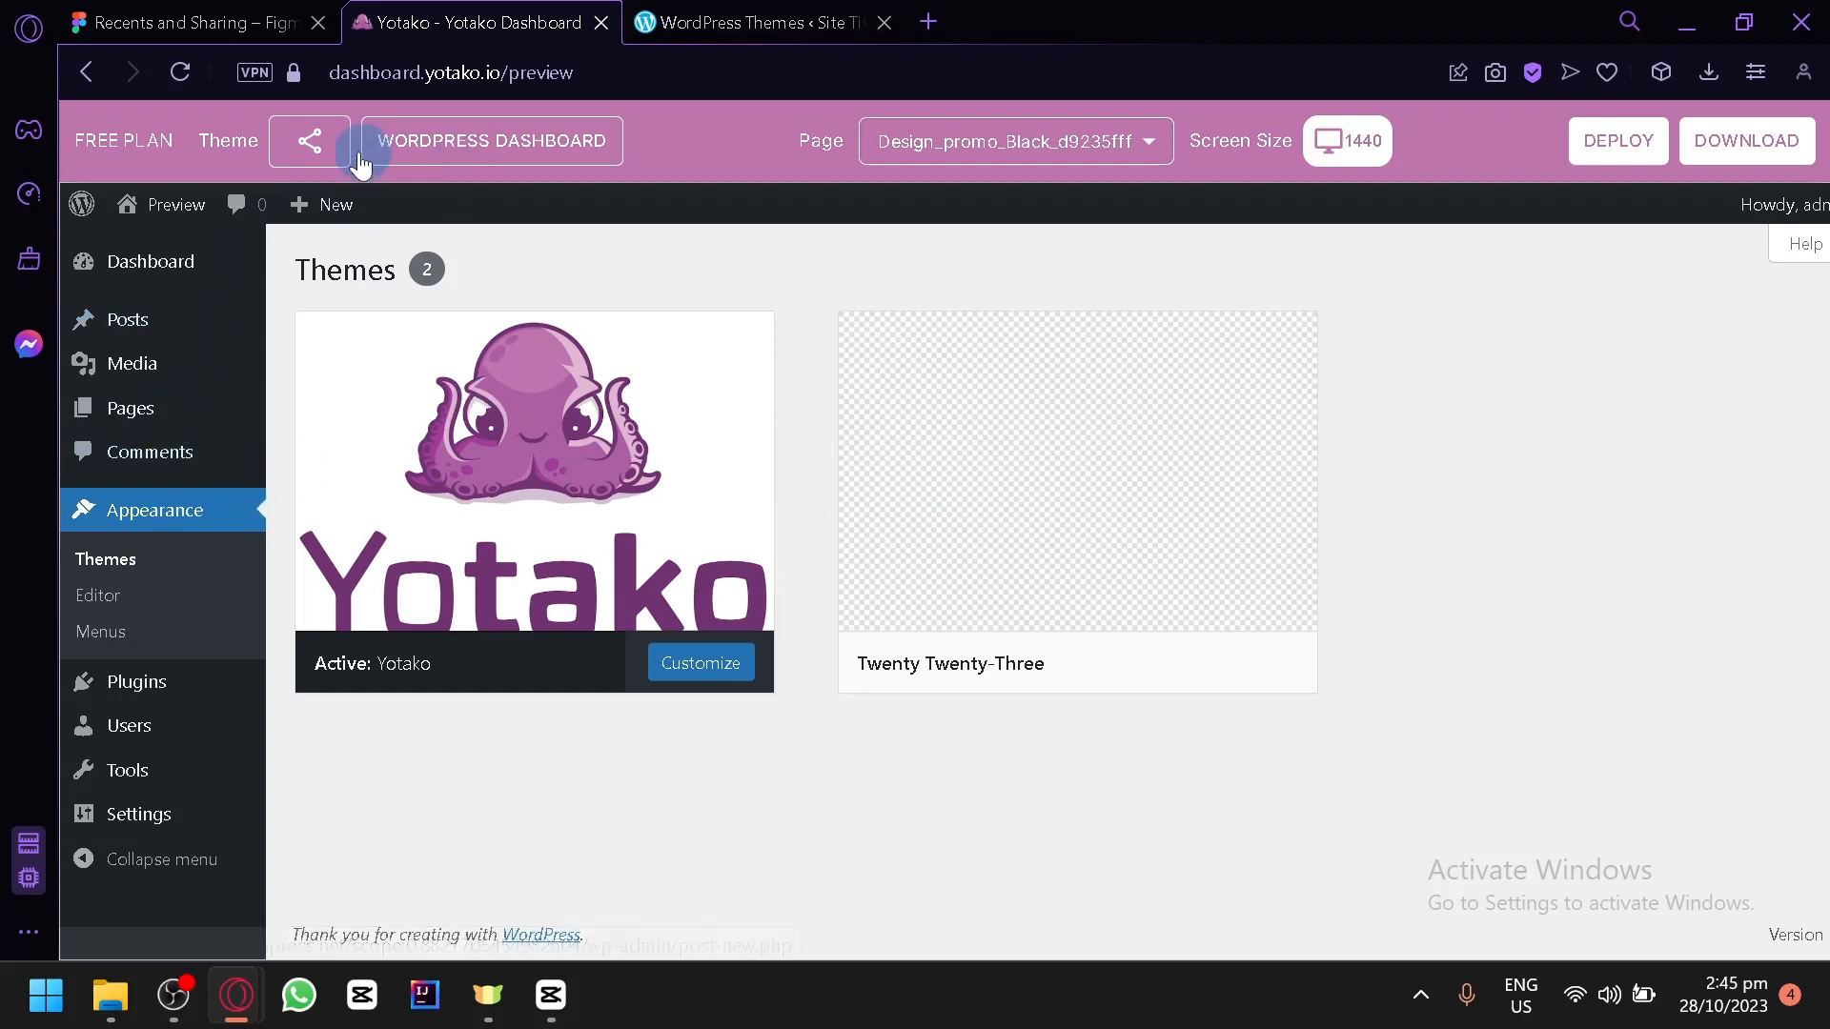
Preview the Design_promo8729cbc4 page, then display Design_promo_Black_d9235fff again
left_click(1024, 160)
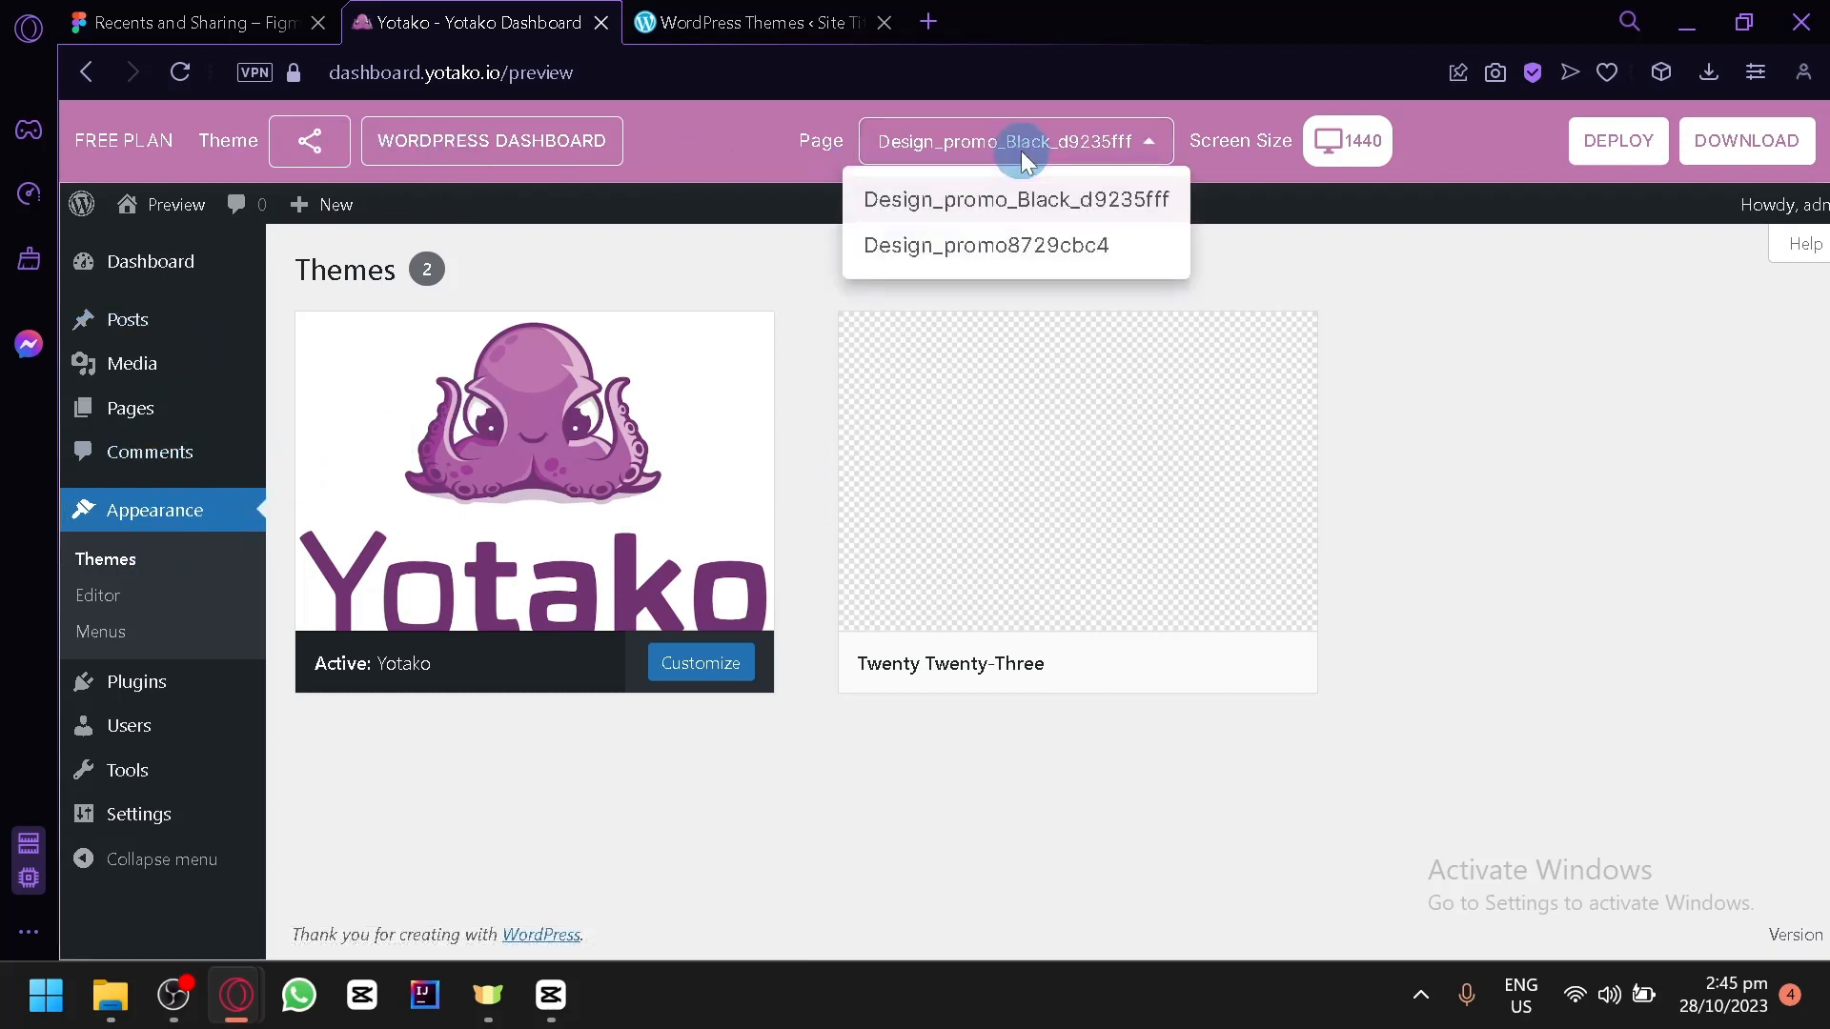
left_click(1018, 246)
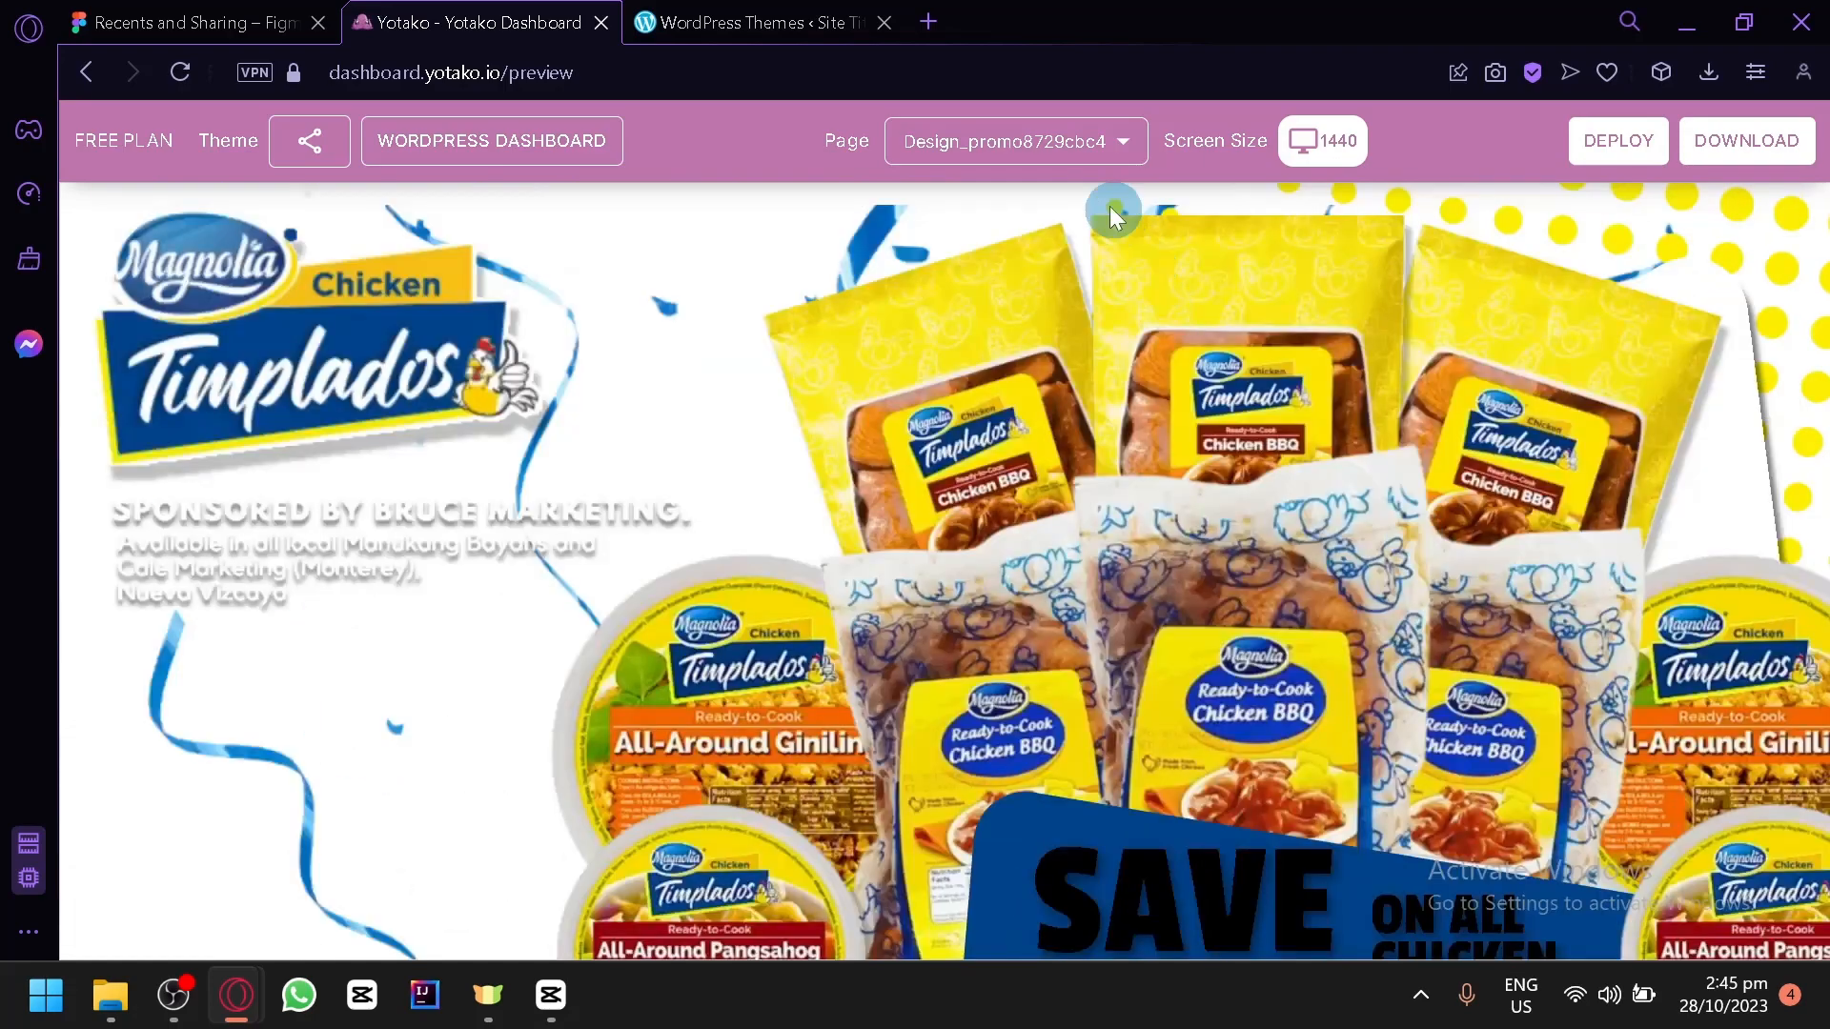
left_click(1074, 143)
left_click(1067, 200)
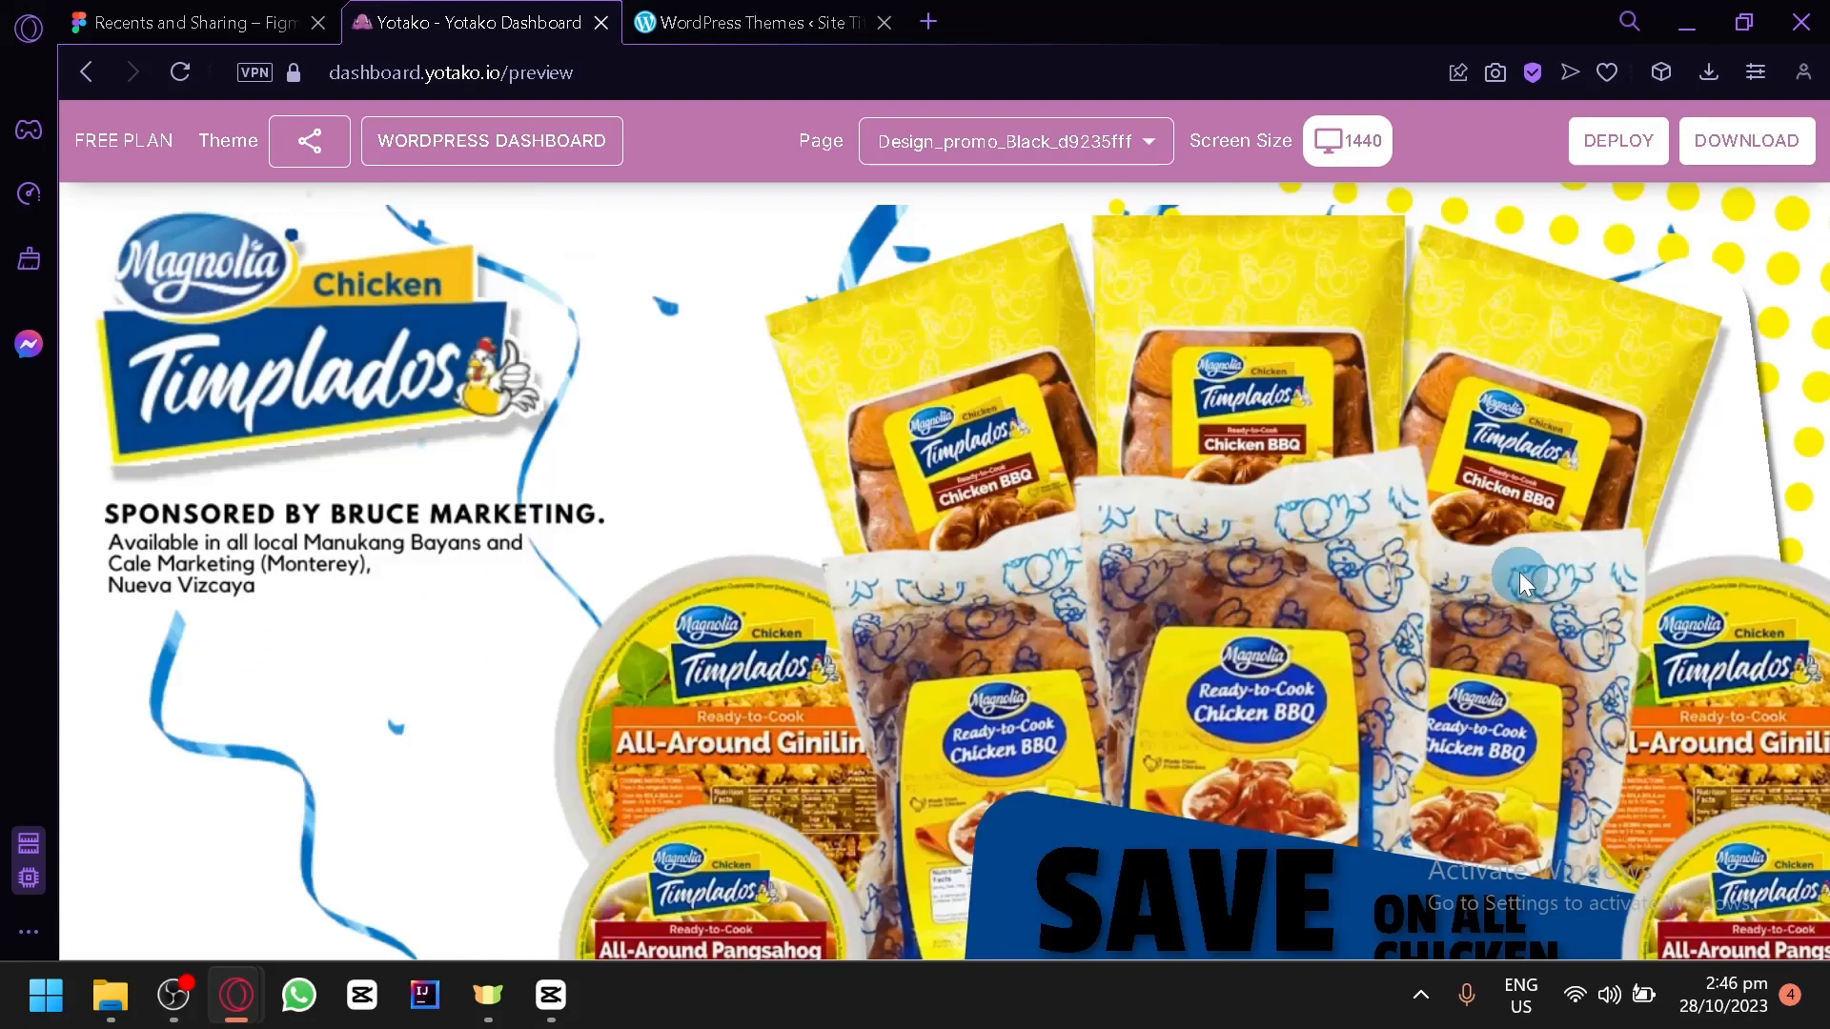
Open the deployment options, dismiss the Halloween discount offer, review the monthly hosting plans and close the dialog
left_click(1660, 150)
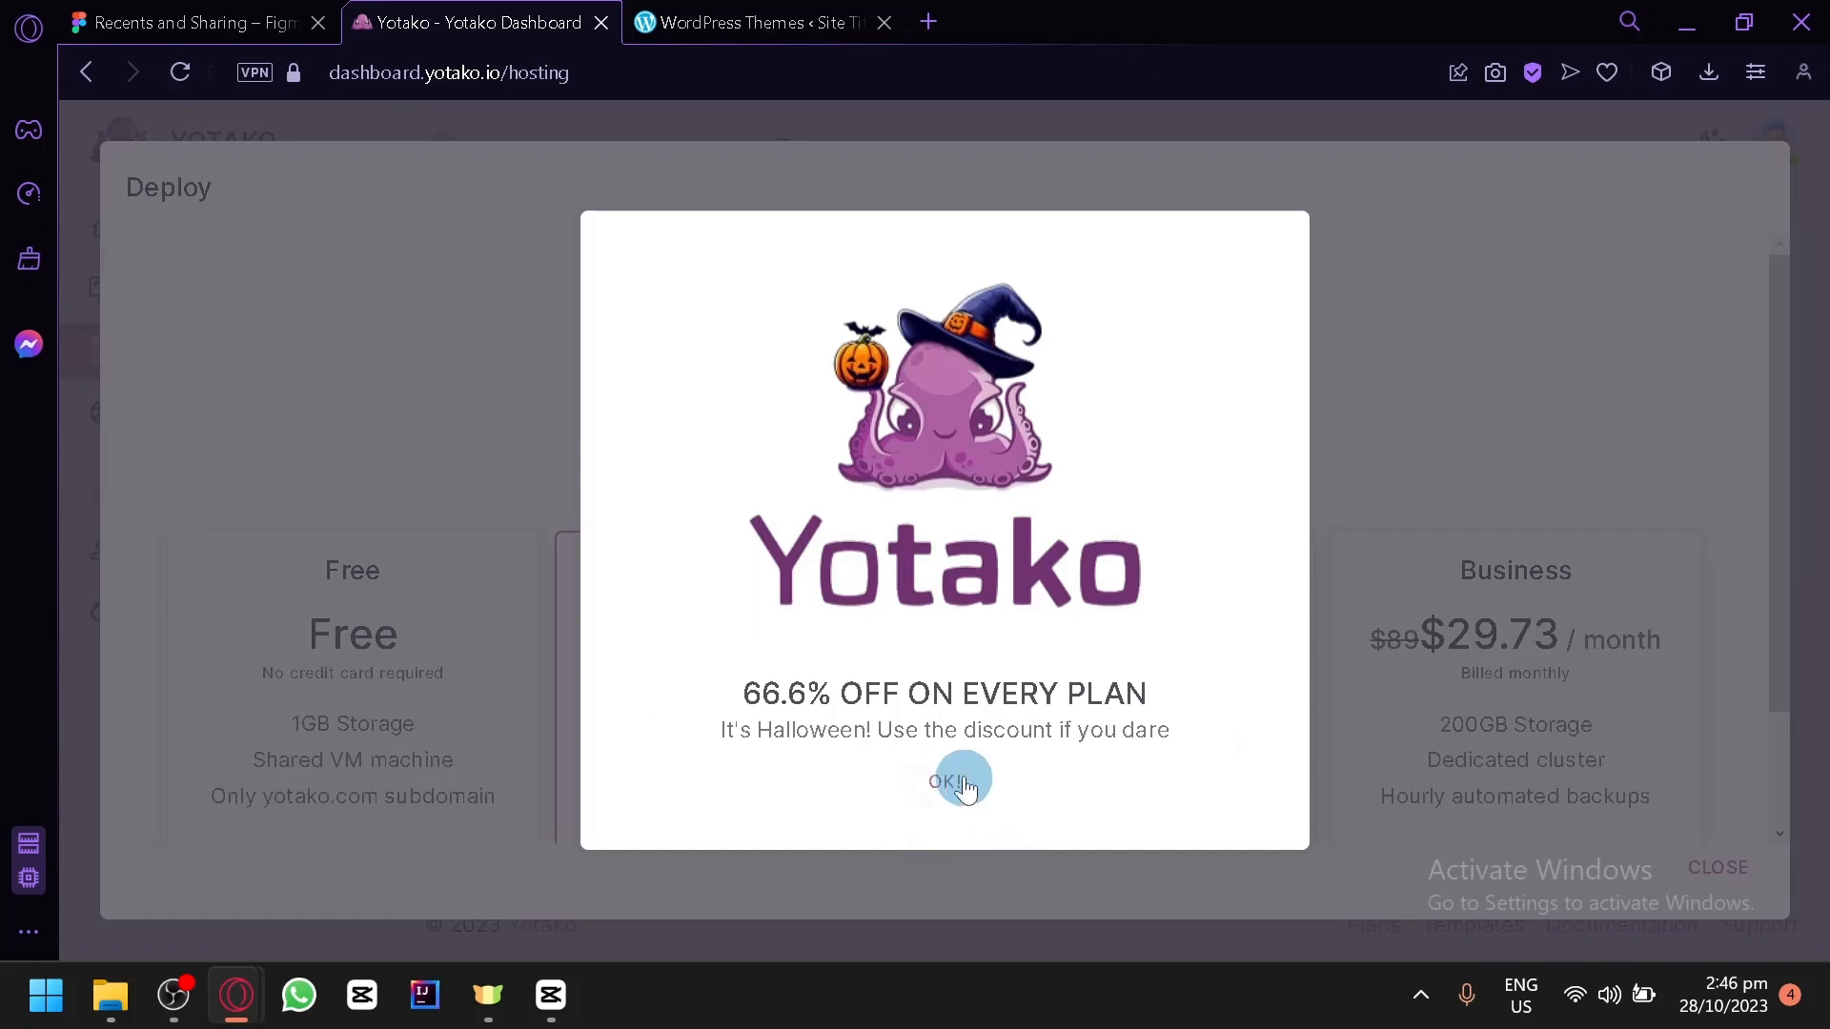
left_click(963, 782)
scroll(959, 667, "down", 2)
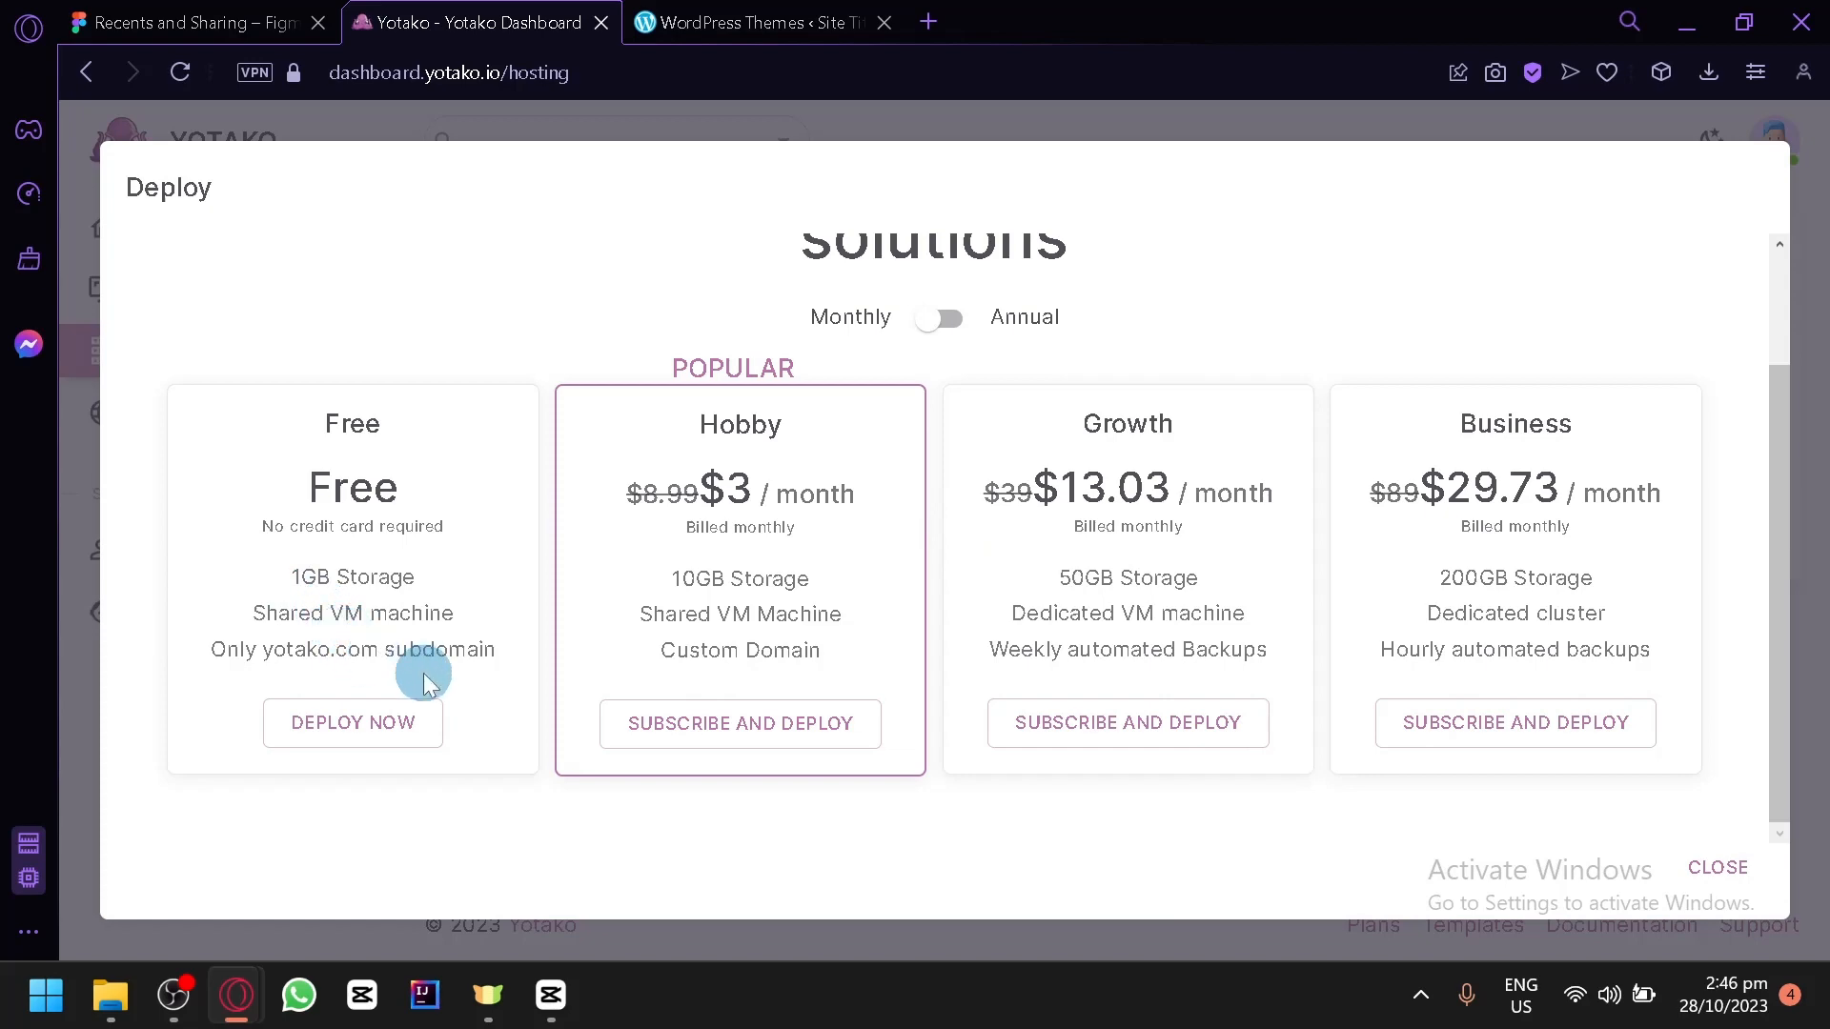
scroll(1268, 467, "up", 2)
scroll(1458, 443, "down", 2)
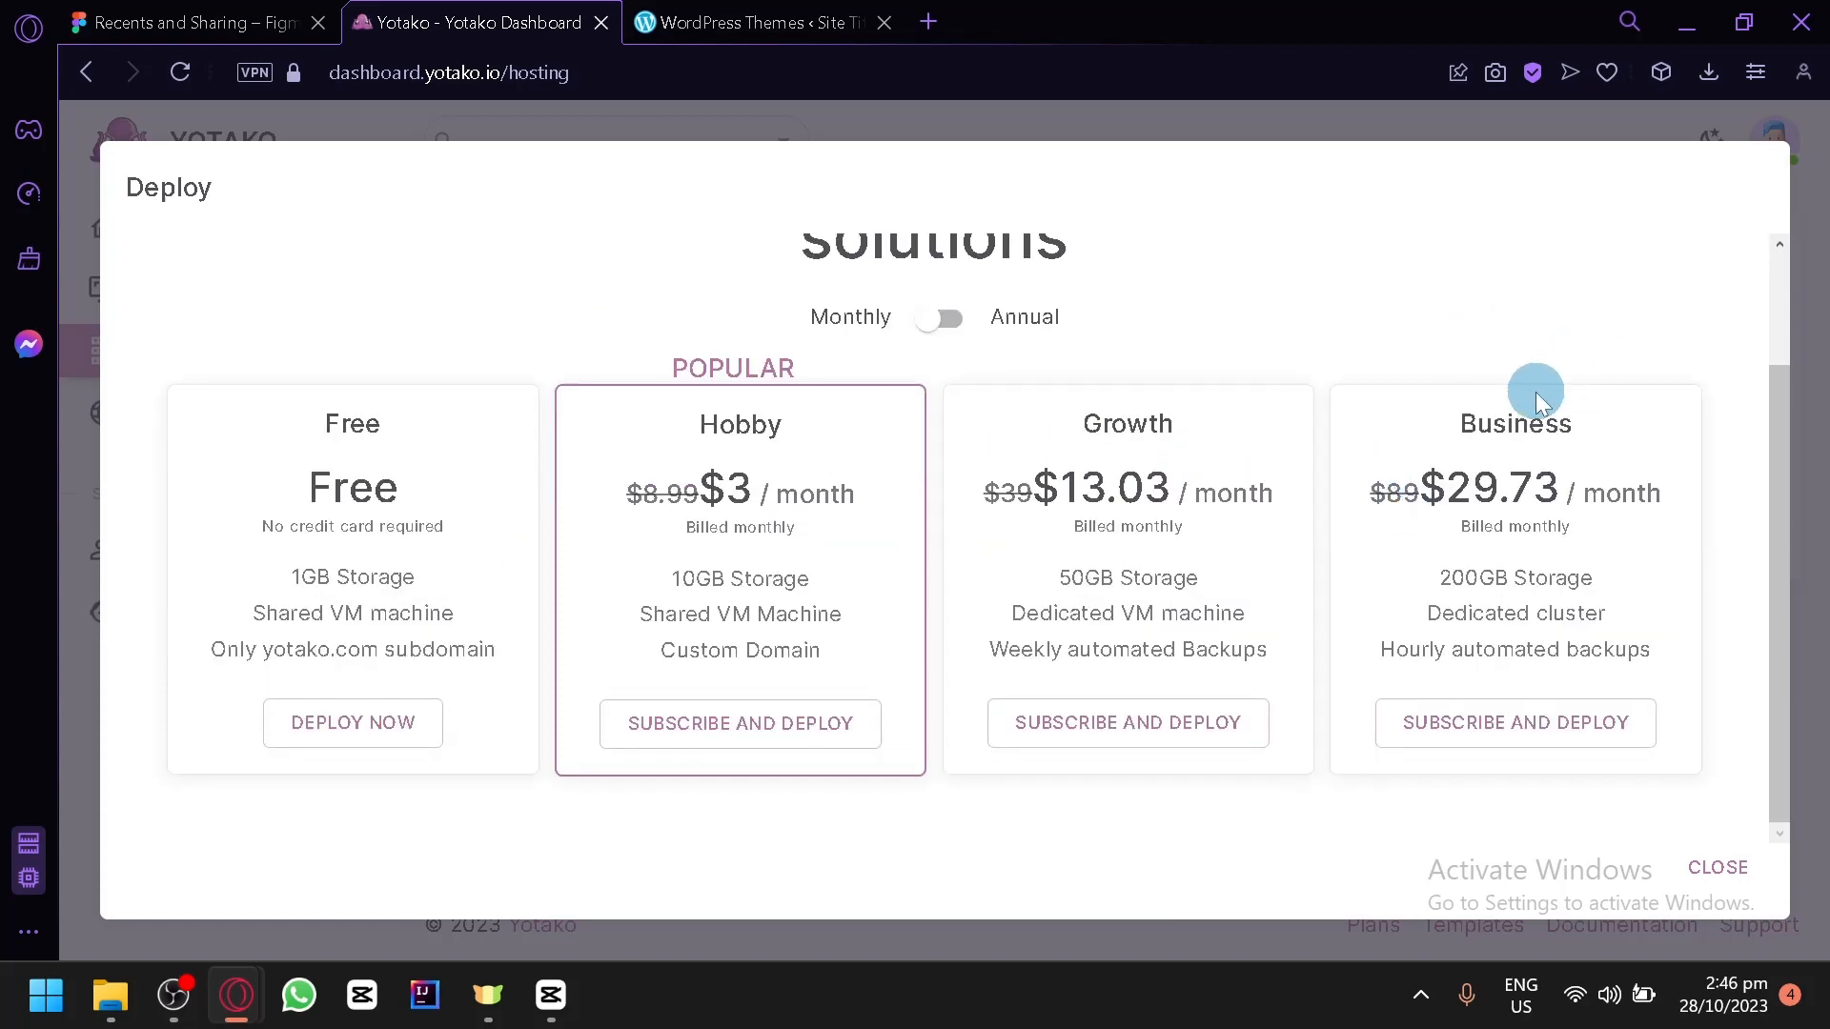
left_click(1736, 119)
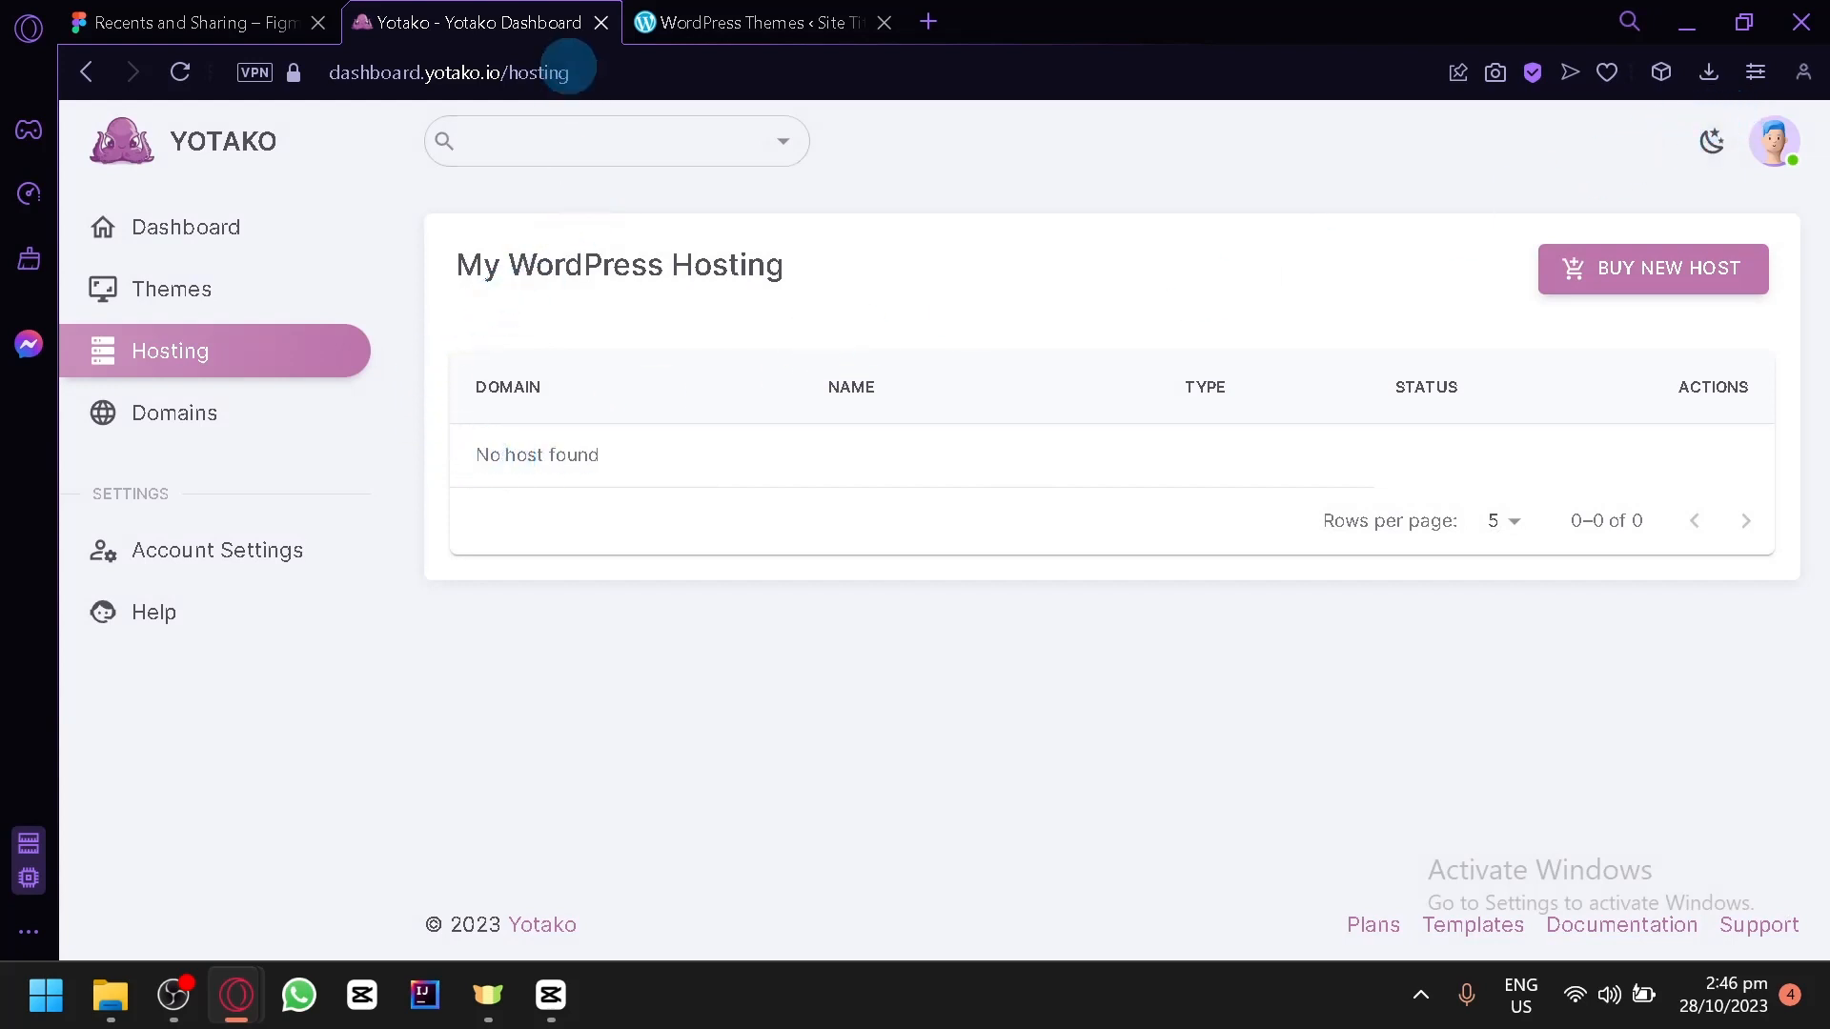
Close the WordPress.com Themes page and switch back to Figma's recent files
left_click(883, 22)
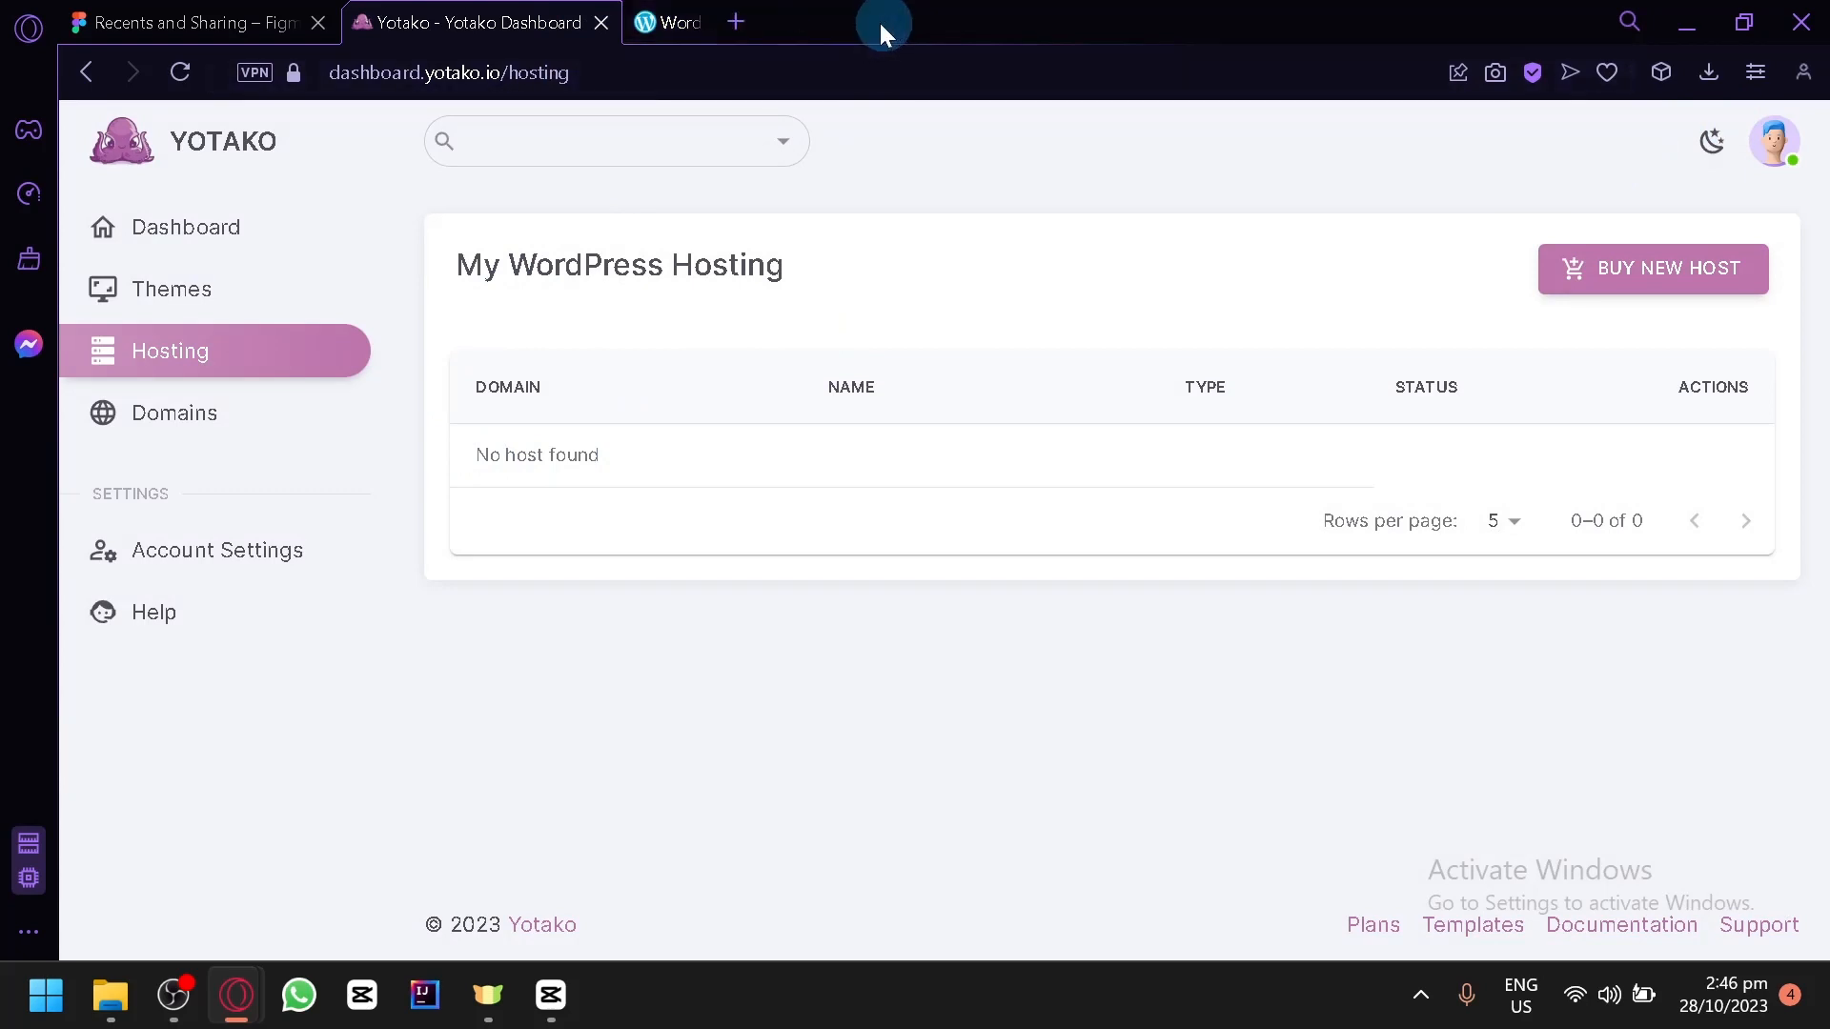
left_click(277, 19)
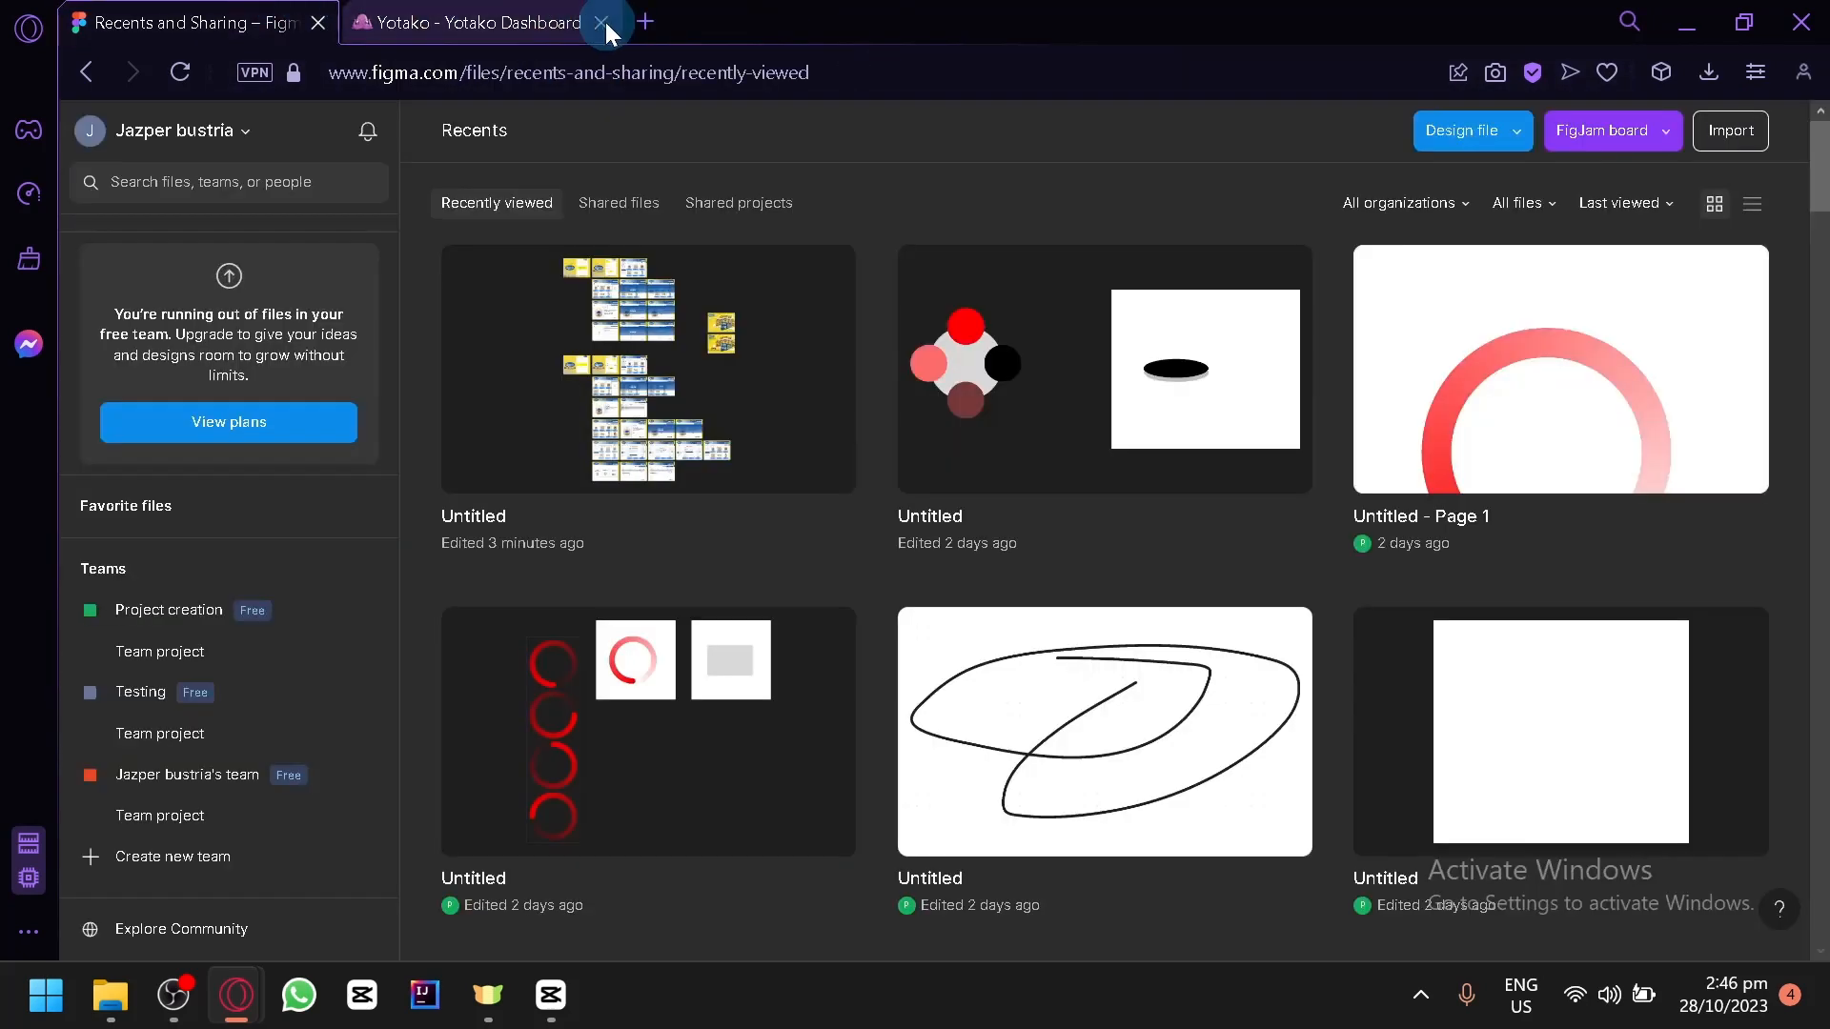